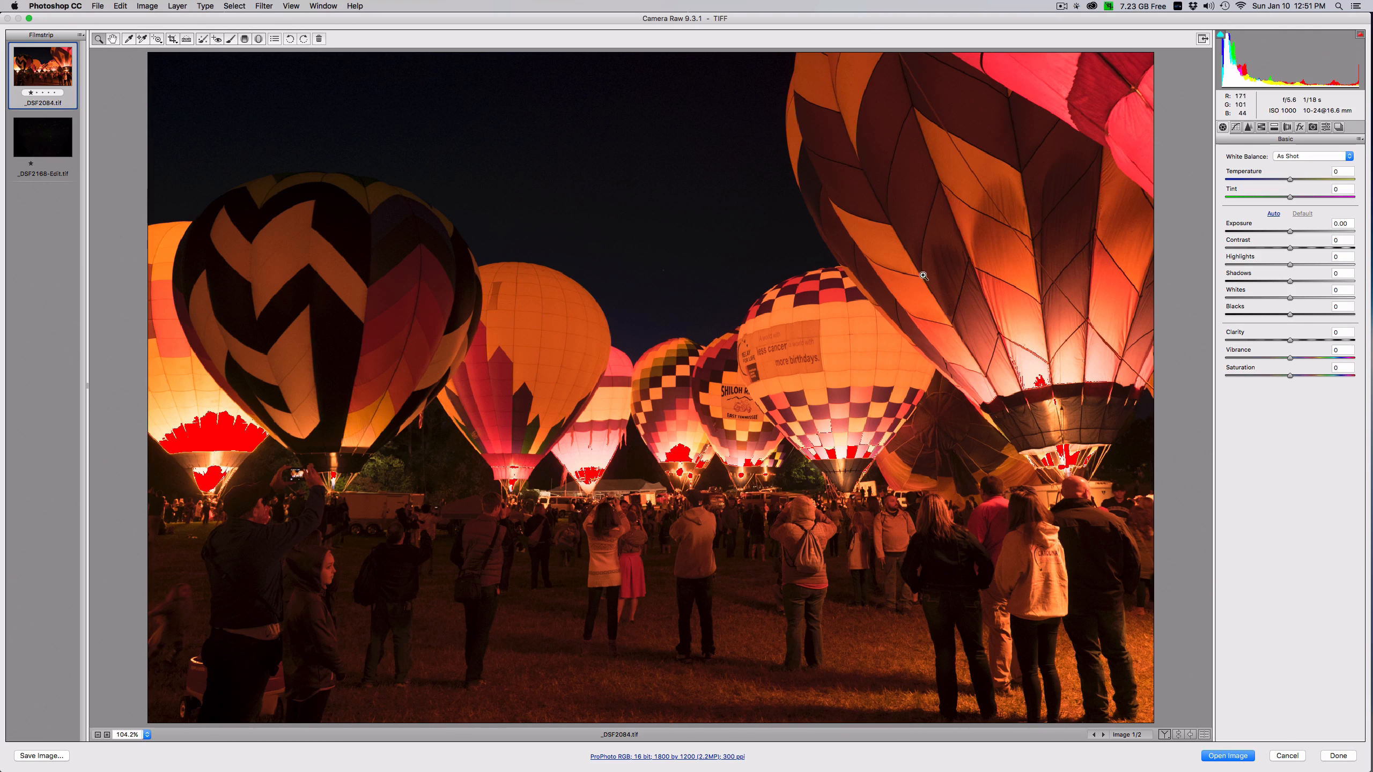
# - Open both _DSF2084.tif and _DSF2168-Edit.tif from Camera Raw for editing, and collapse the floating Actions and Google filter panels
pyautogui.press('shift')
pyautogui.keyDown('shift'); pyautogui.click(47, 146); pyautogui.keyUp('shift')
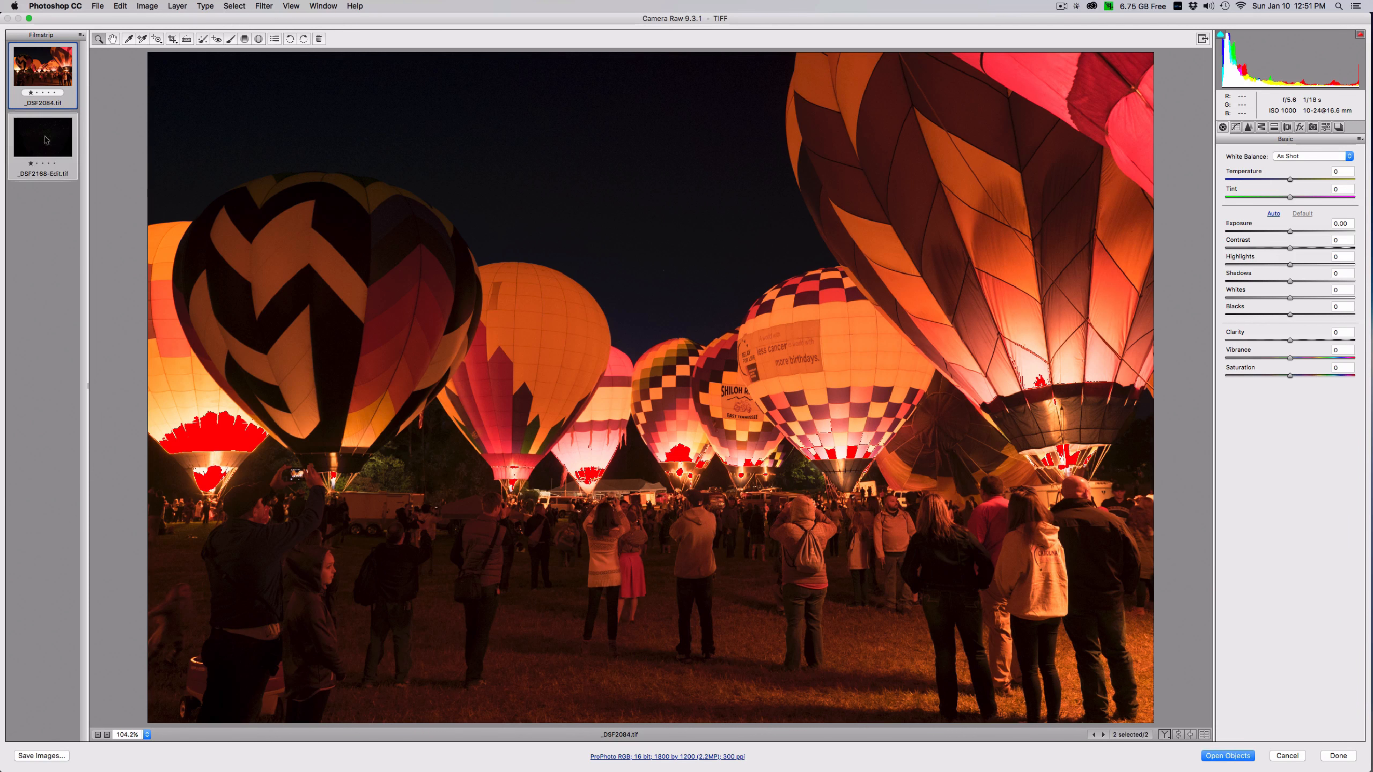
pyautogui.click(1231, 757)
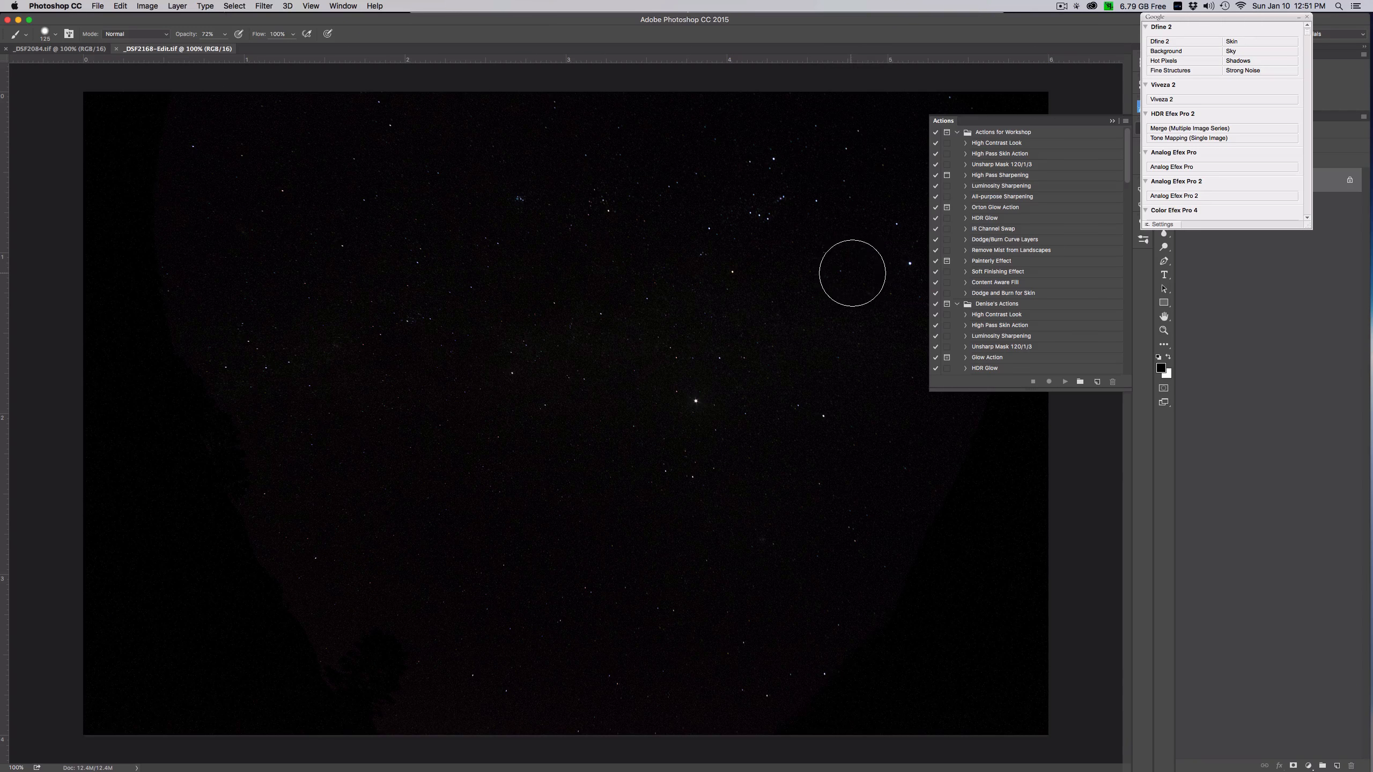
pyautogui.click(1112, 122)
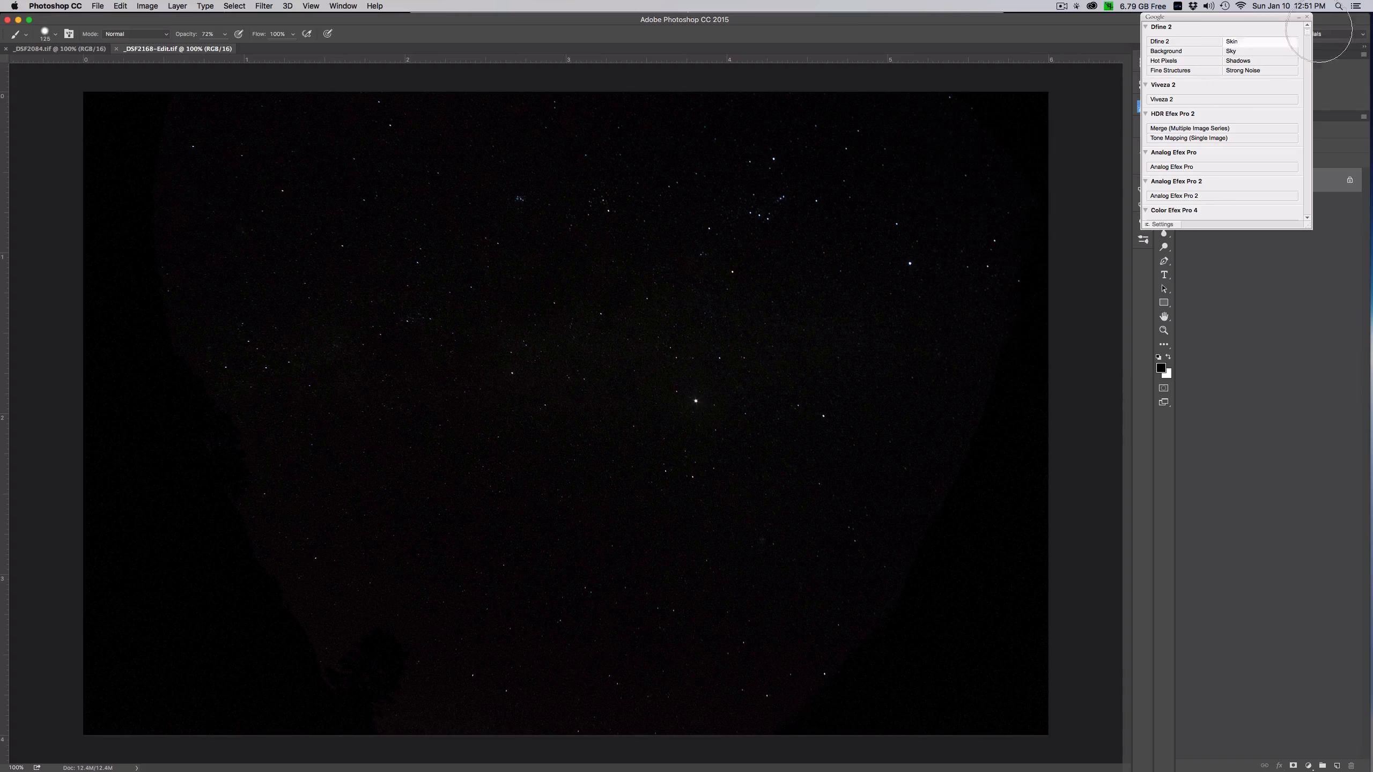
pyautogui.click(1298, 18)
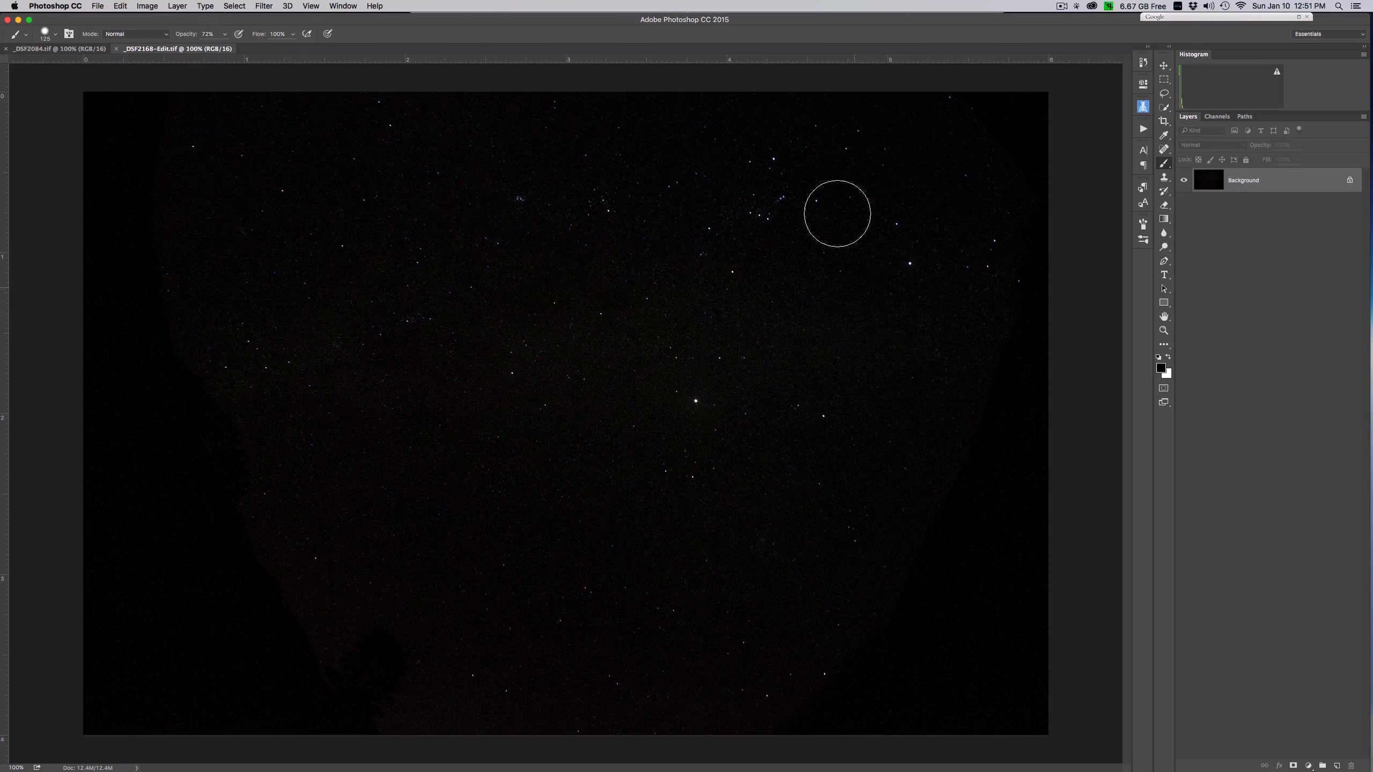
# - Compare the balloon and star images, and unlock the Background layer of _DSF2168-Edit.tif
pyautogui.click(75, 48)
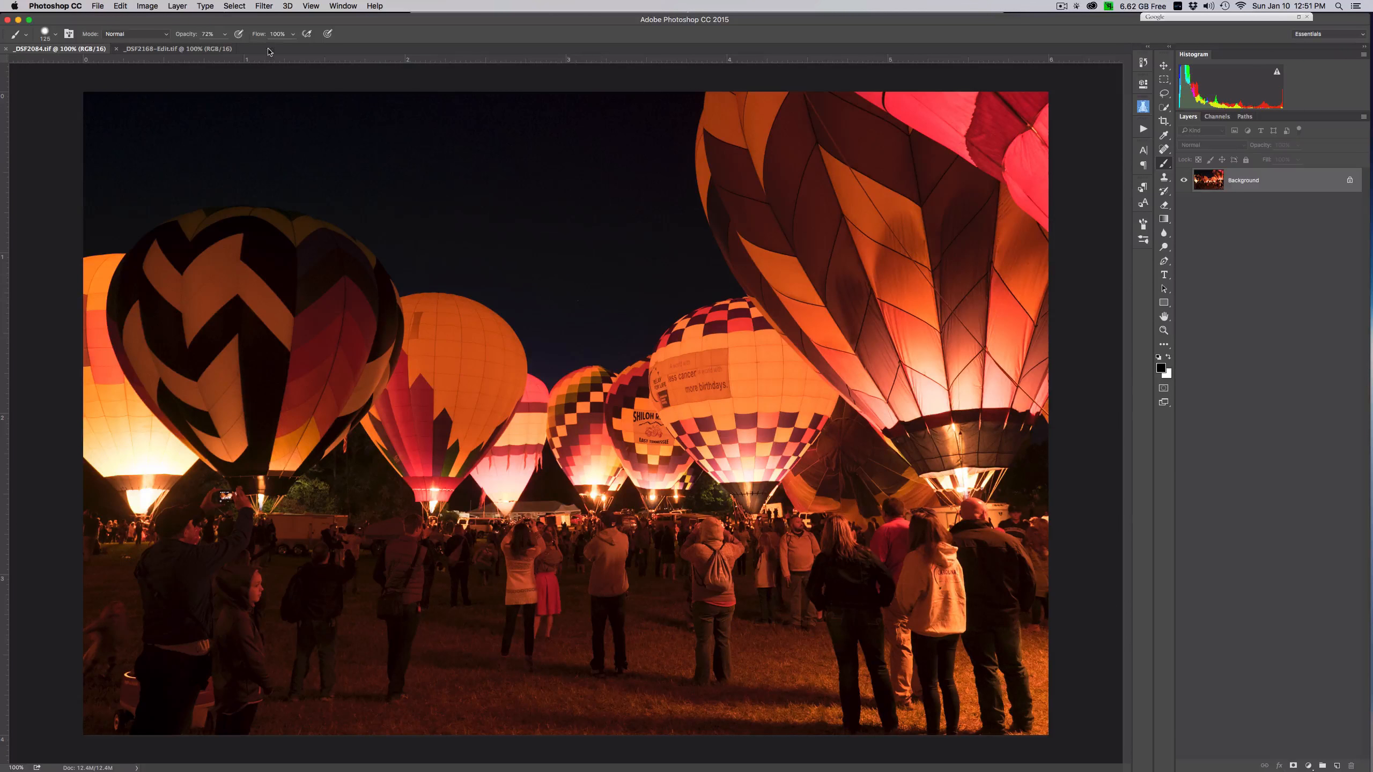
pyautogui.click(210, 49)
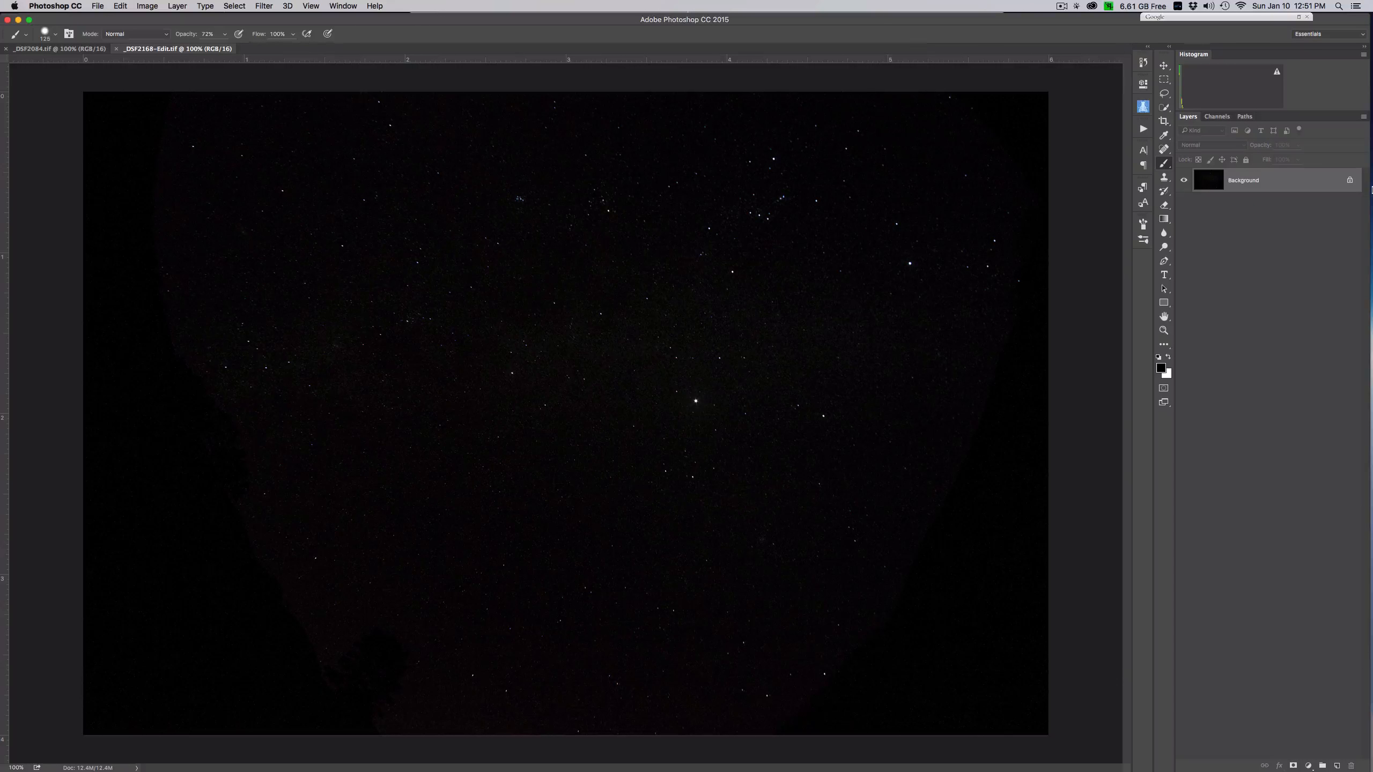
pyautogui.click(1349, 182)
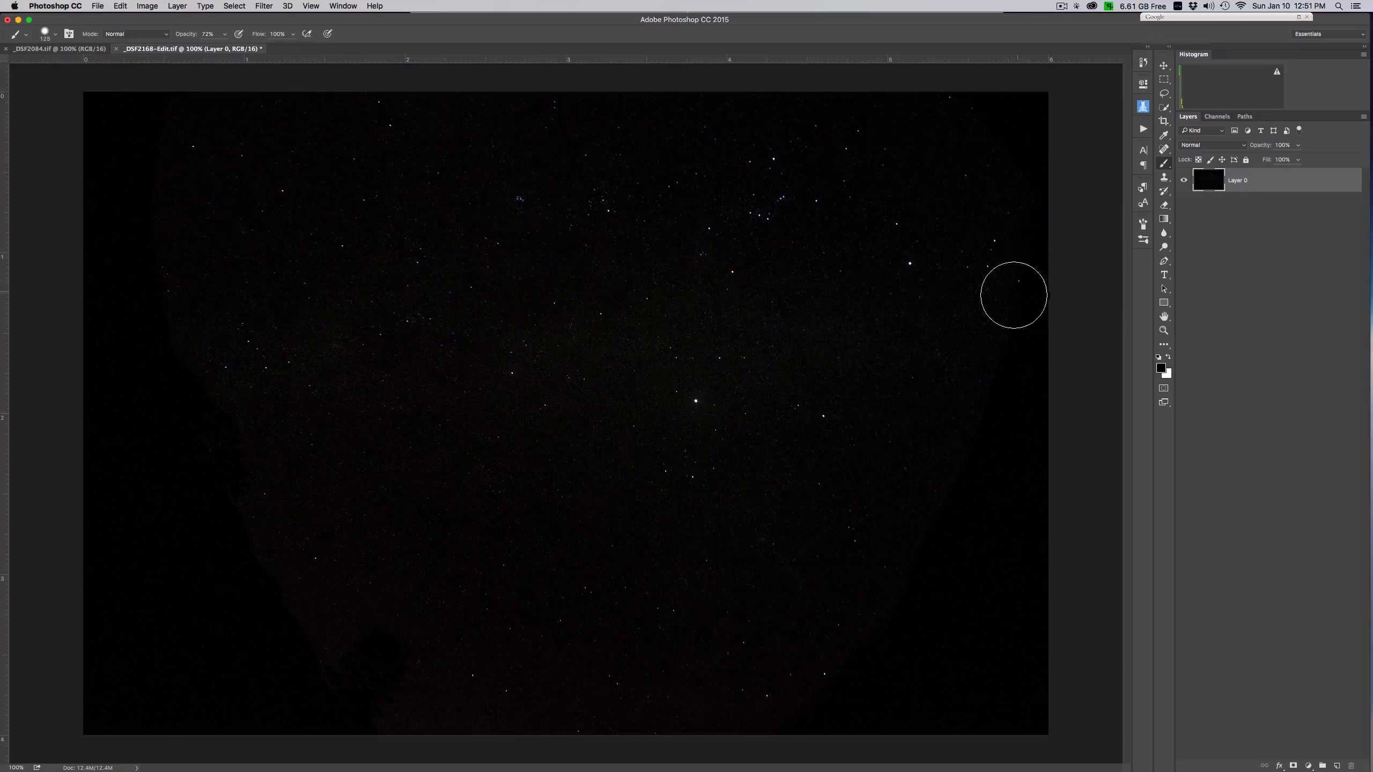
# - Brighten the stars with the Camera Raw Filter using Highlights +61, Whites +56, Clarity +28 and Vibrance +13
pyautogui.click(264, 6)
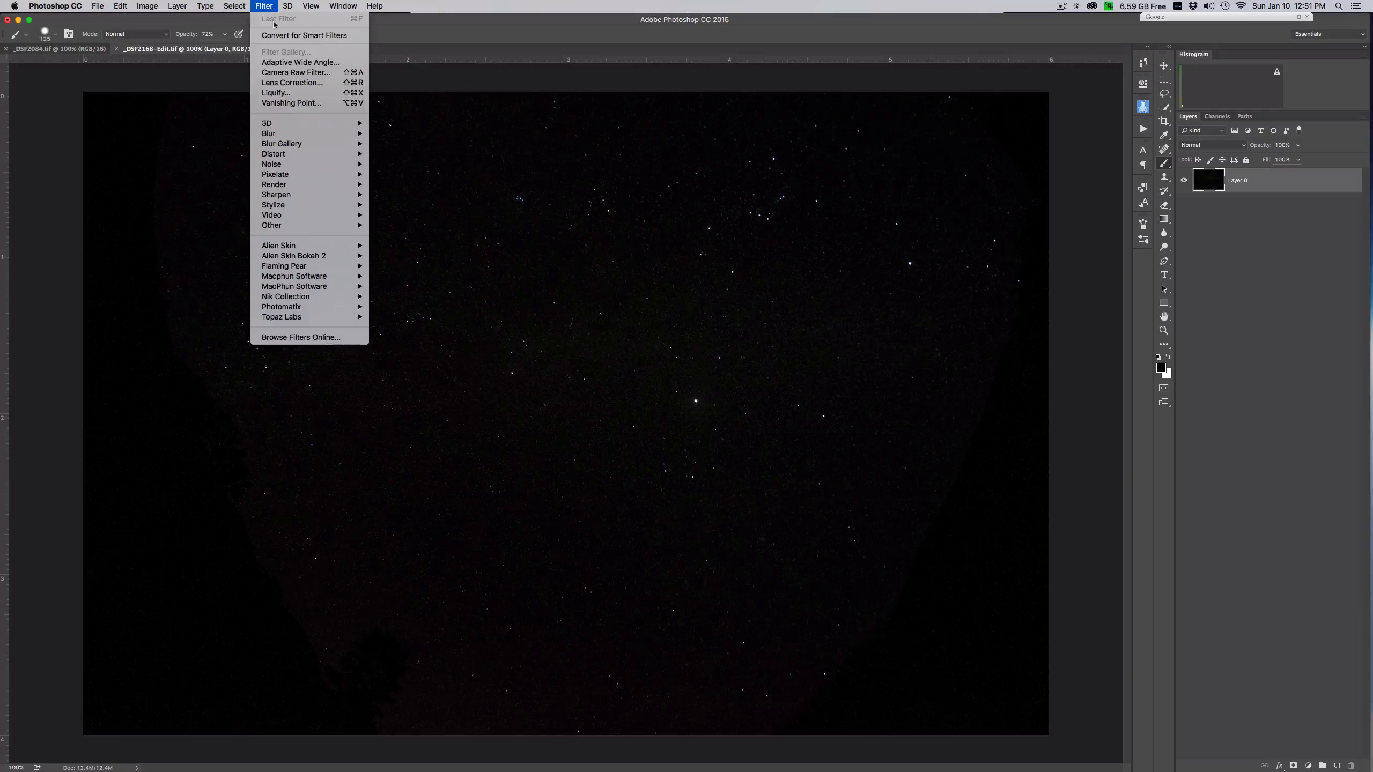
pyautogui.click(296, 72)
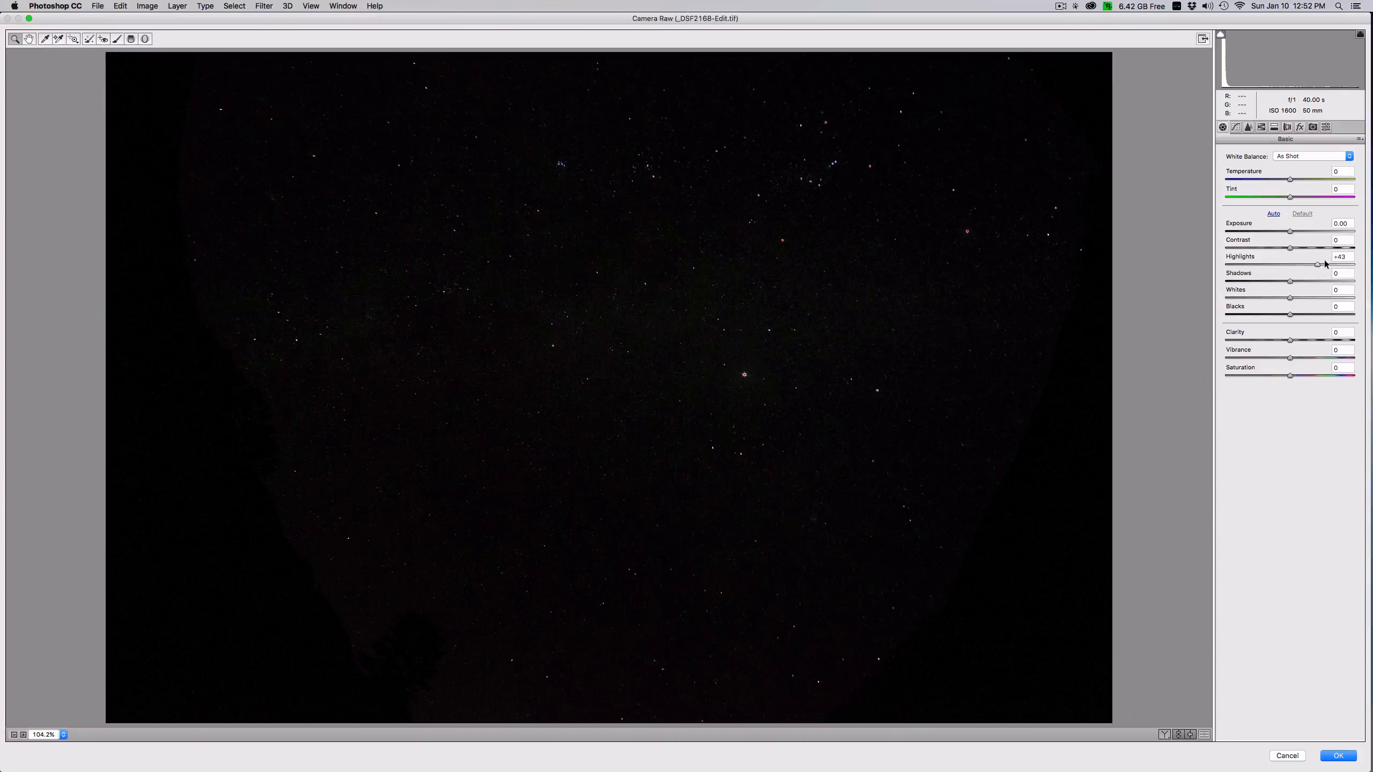
pyautogui.moveTo(1325, 263); pyautogui.dragTo(1322, 297)
pyautogui.click(1294, 297)
pyautogui.moveTo(1324, 264); pyautogui.dragTo(1322, 264)
pyautogui.moveTo(1290, 339); pyautogui.dragTo(1305, 339)
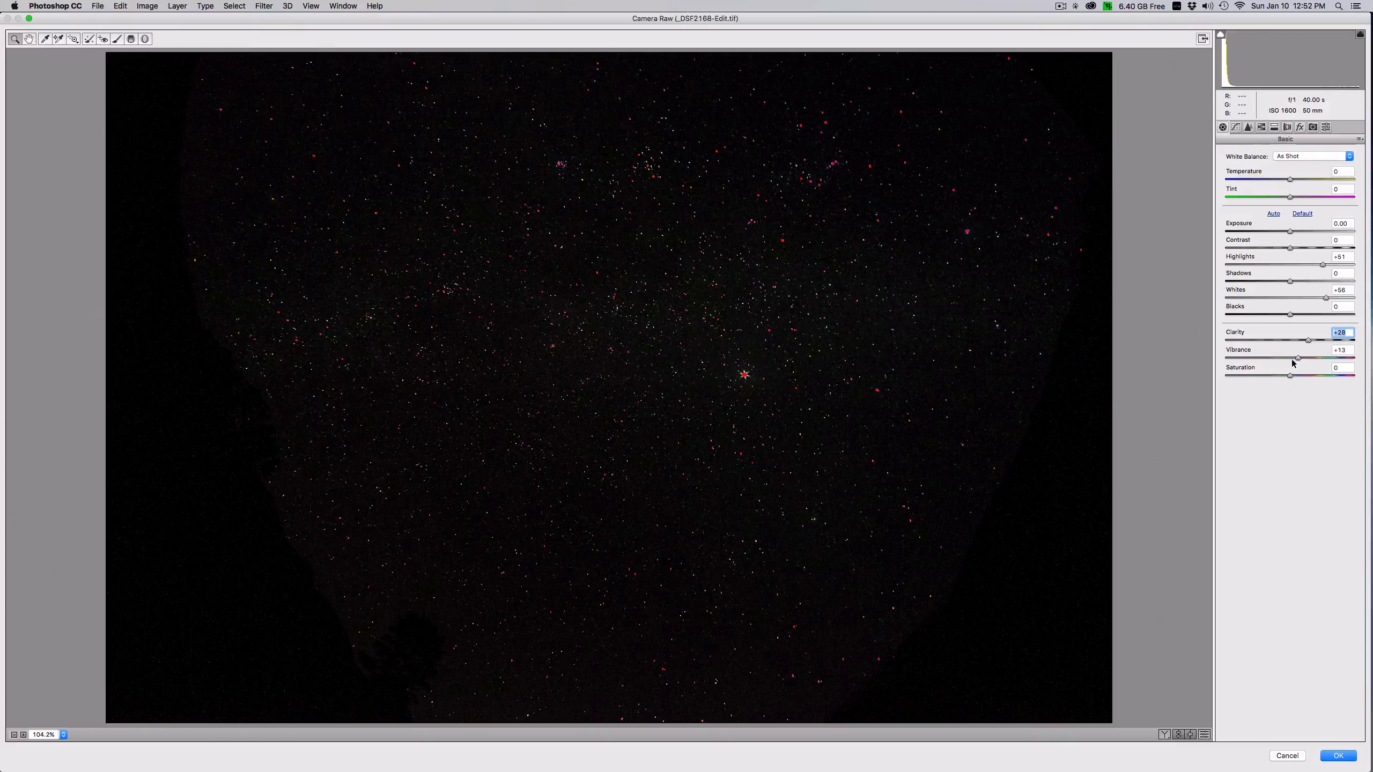
pyautogui.click(1296, 359)
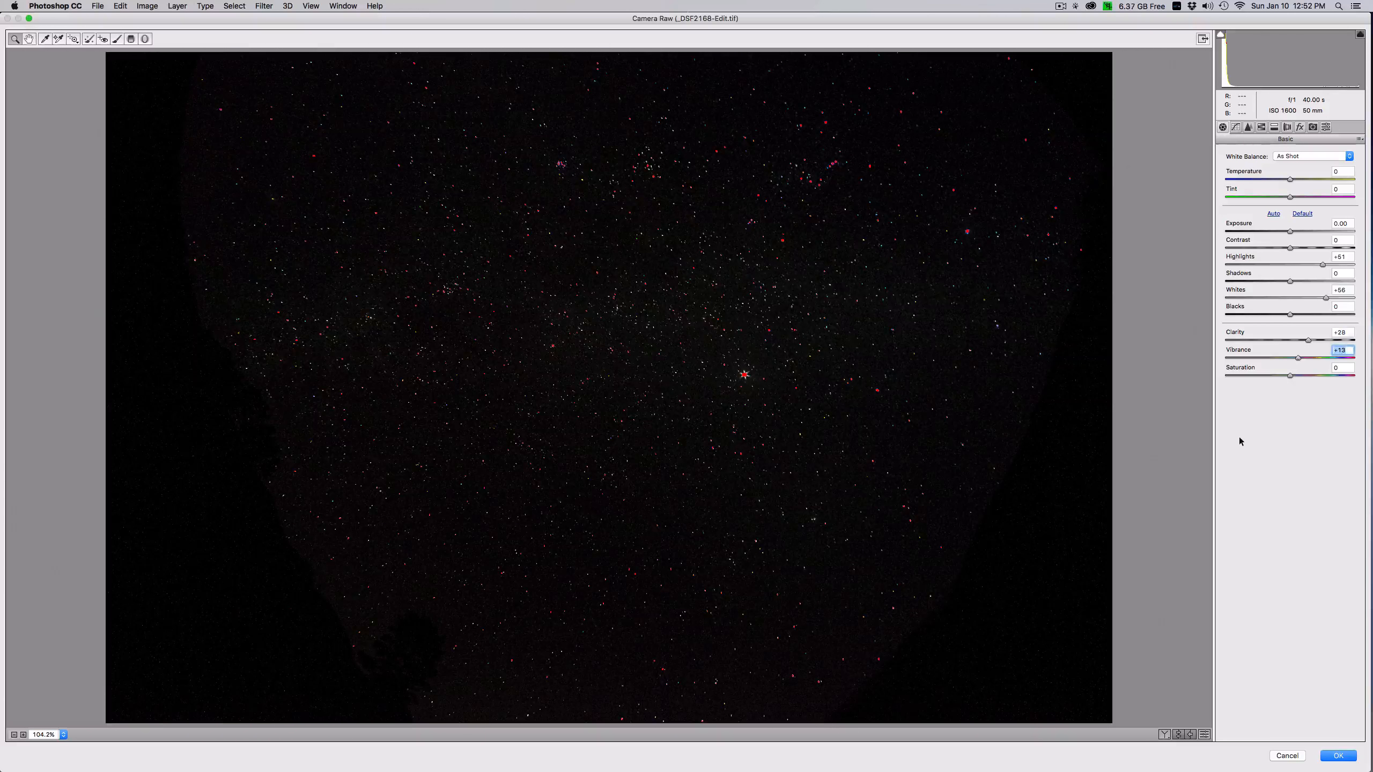
pyautogui.click(1338, 756)
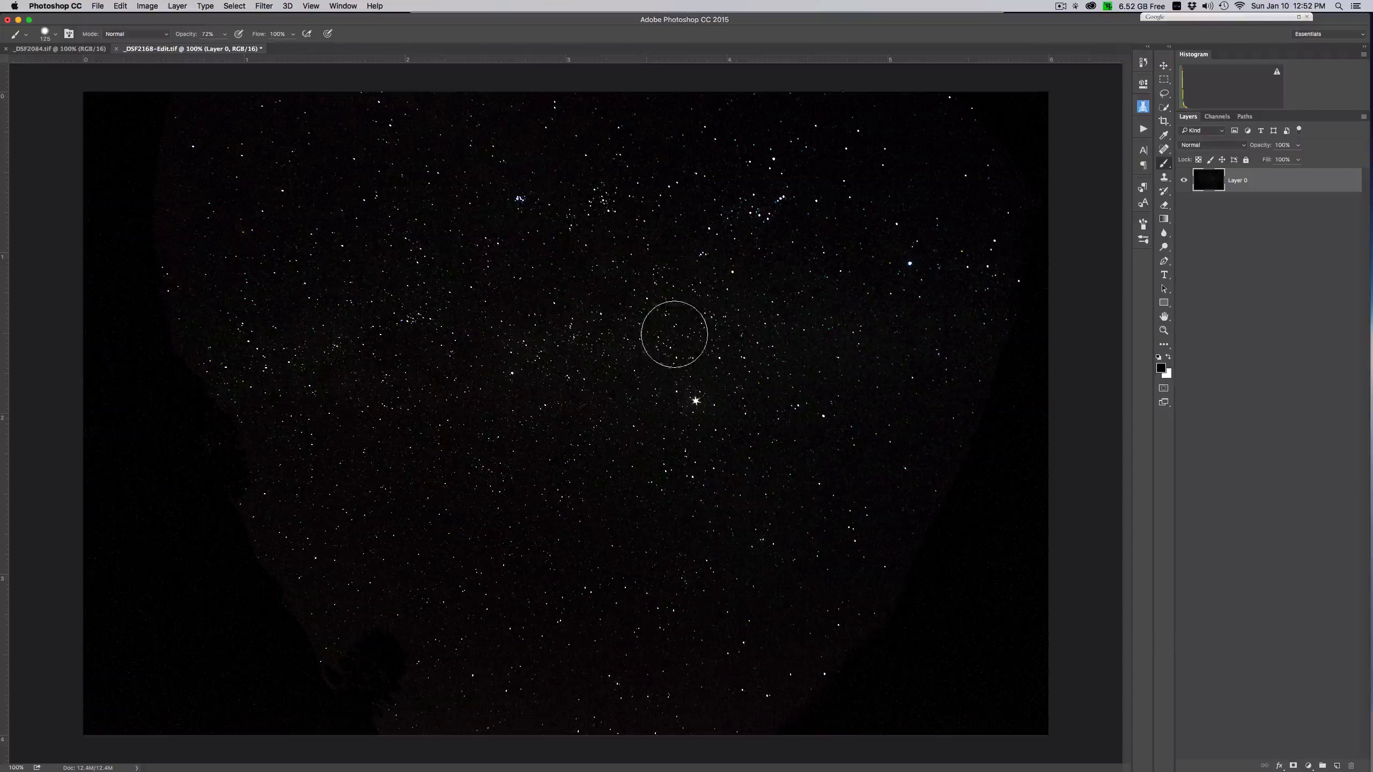
# - Move the star layer into the _DSF2084.tif balloon document with the Move tool
pyautogui.click(1164, 65)
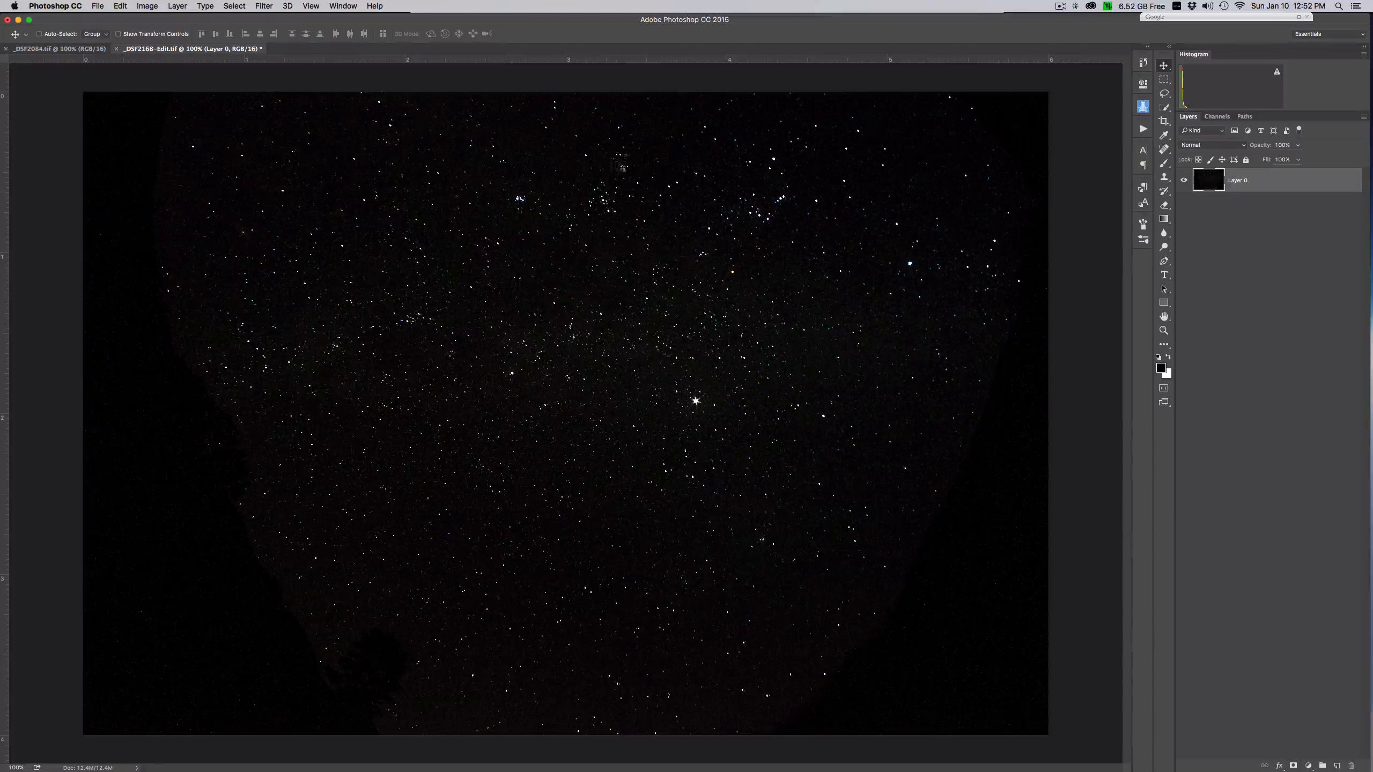
pyautogui.moveTo(482, 300); pyautogui.dragTo(90, 52)
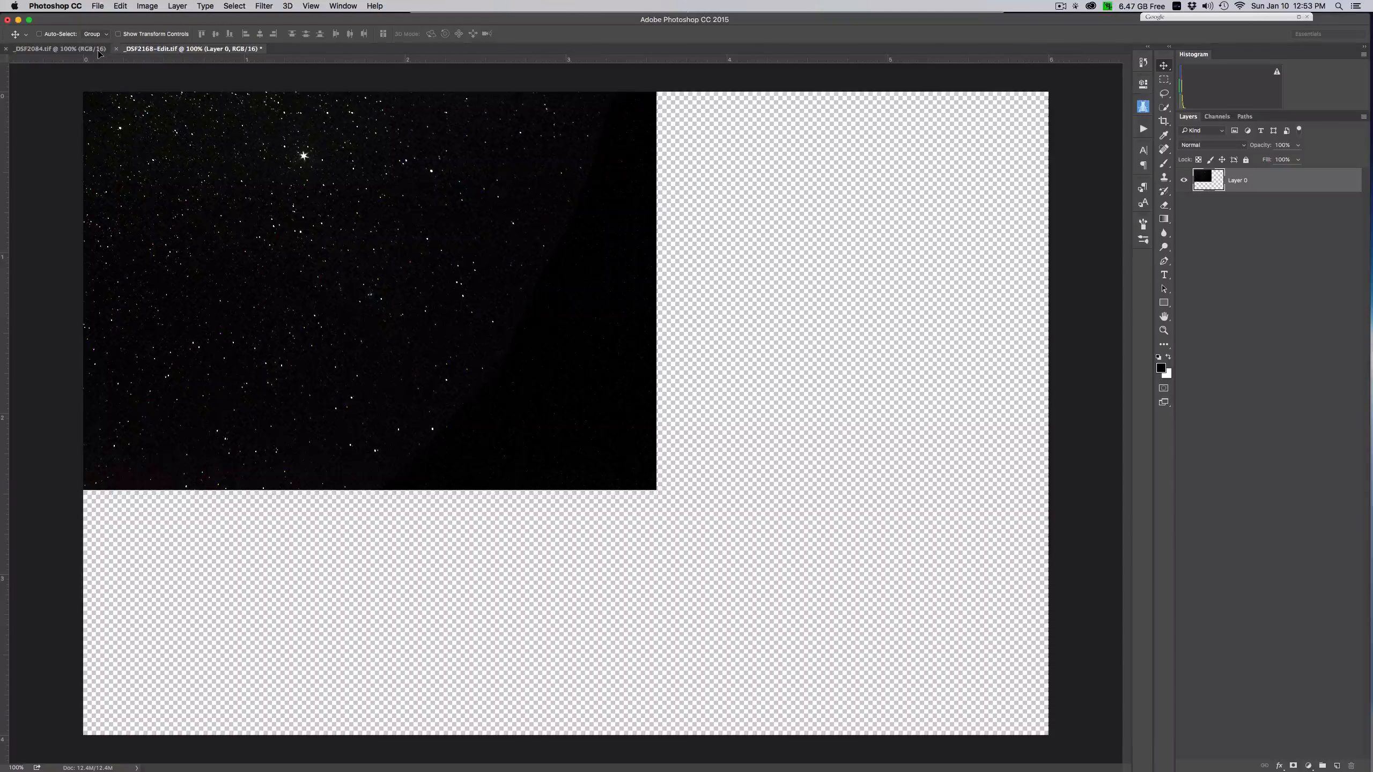
pyautogui.click(98, 50)
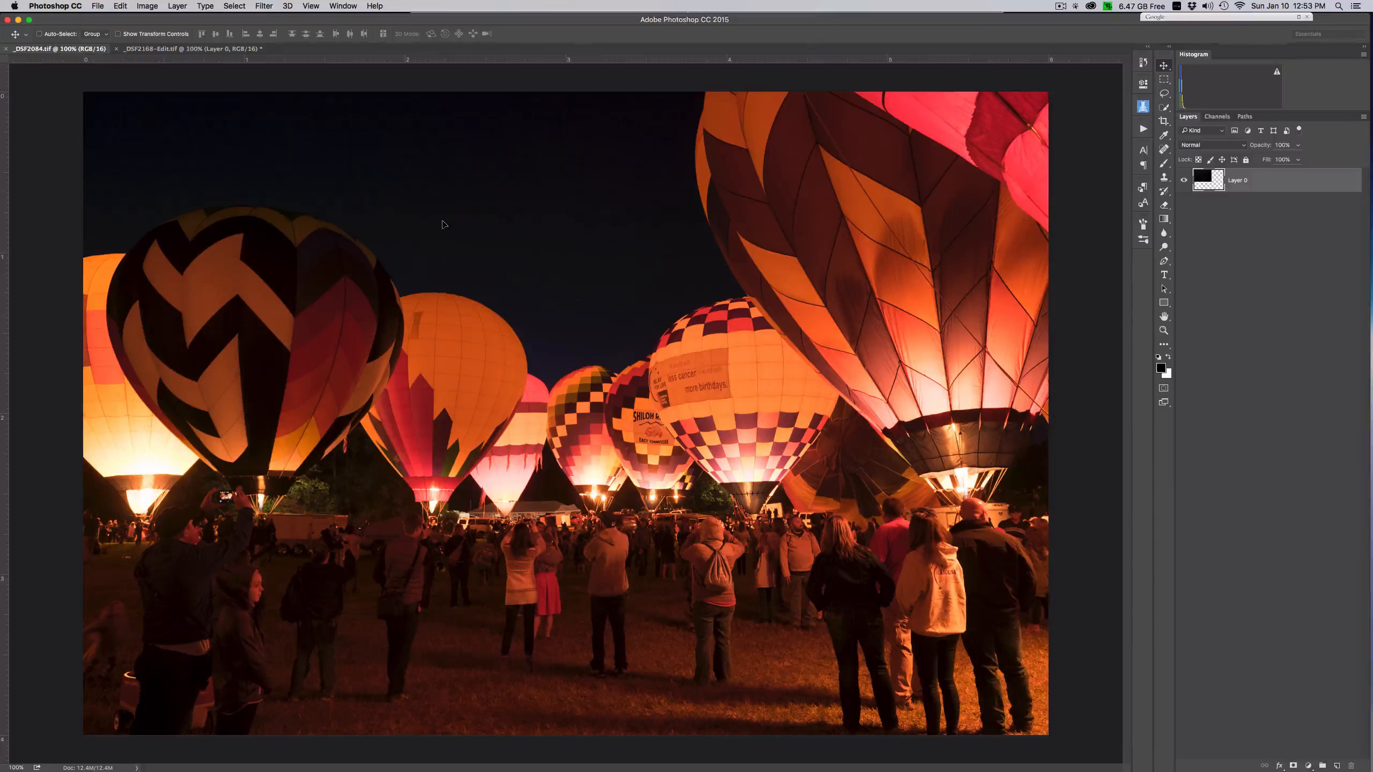
pyautogui.moveTo(472, 217); pyautogui.dragTo(476, 217)
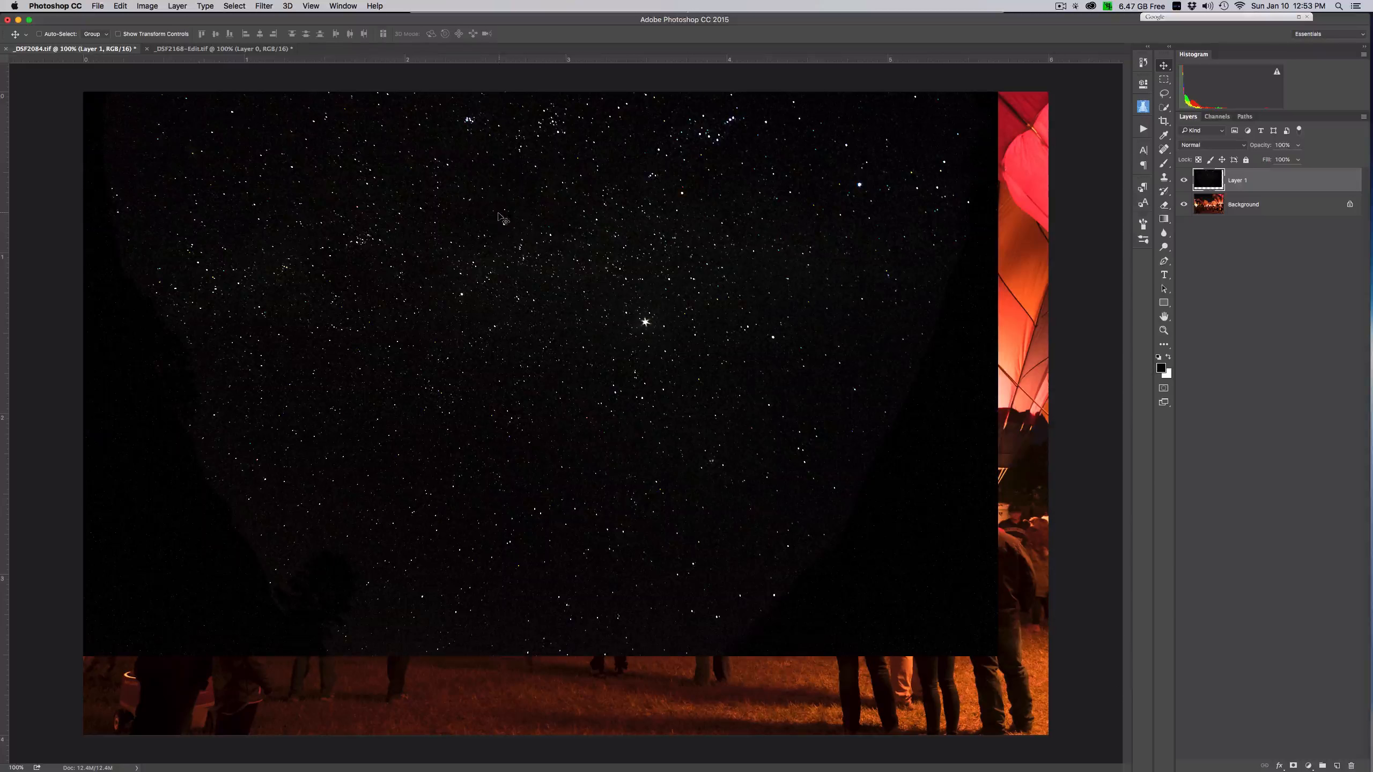
# - Align the star layer with the balloon photo's side edges, nudge it upward, and convert it to a smart object
pyautogui.moveTo(567, 268); pyautogui.dragTo(601, 310)
pyautogui.press('Up')
pyautogui.press('Up')
pyautogui.press('Up')
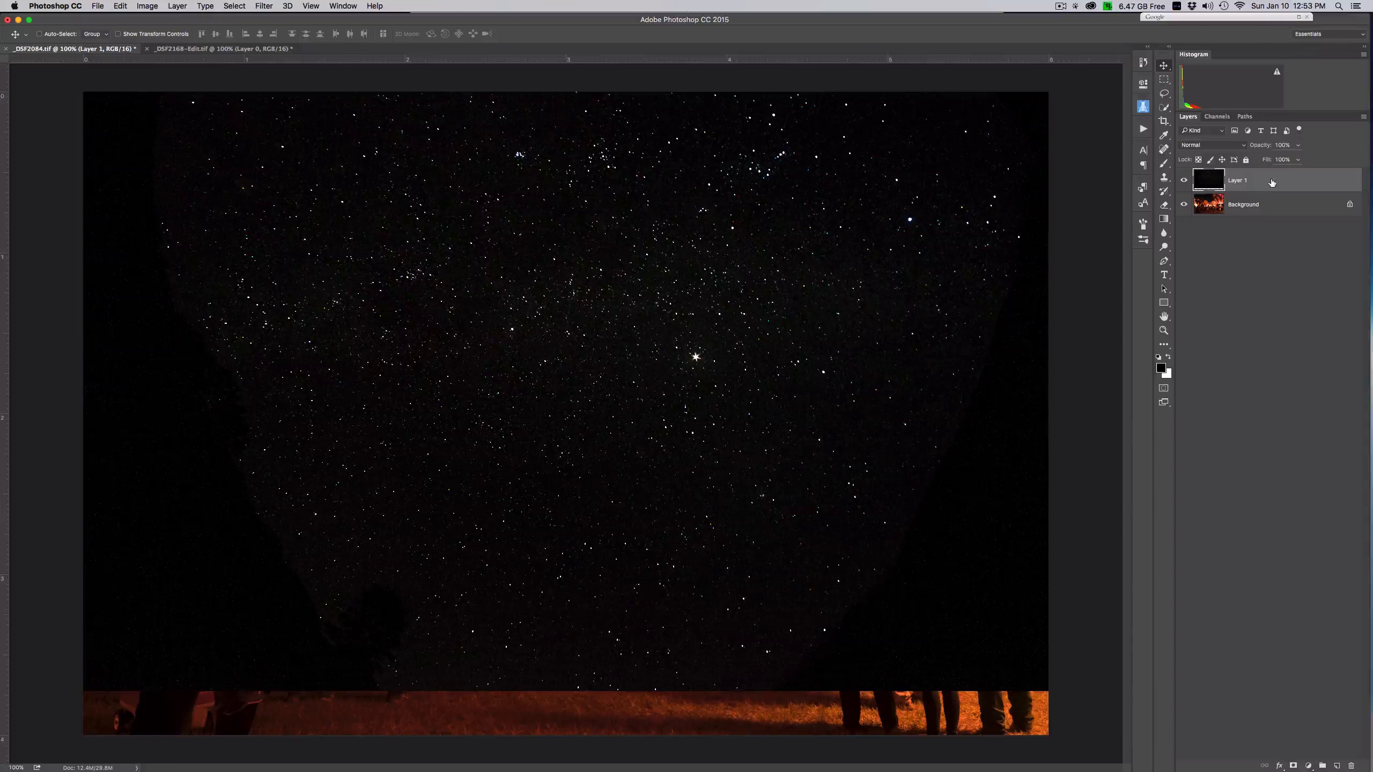
pyautogui.rightClick(1248, 187)
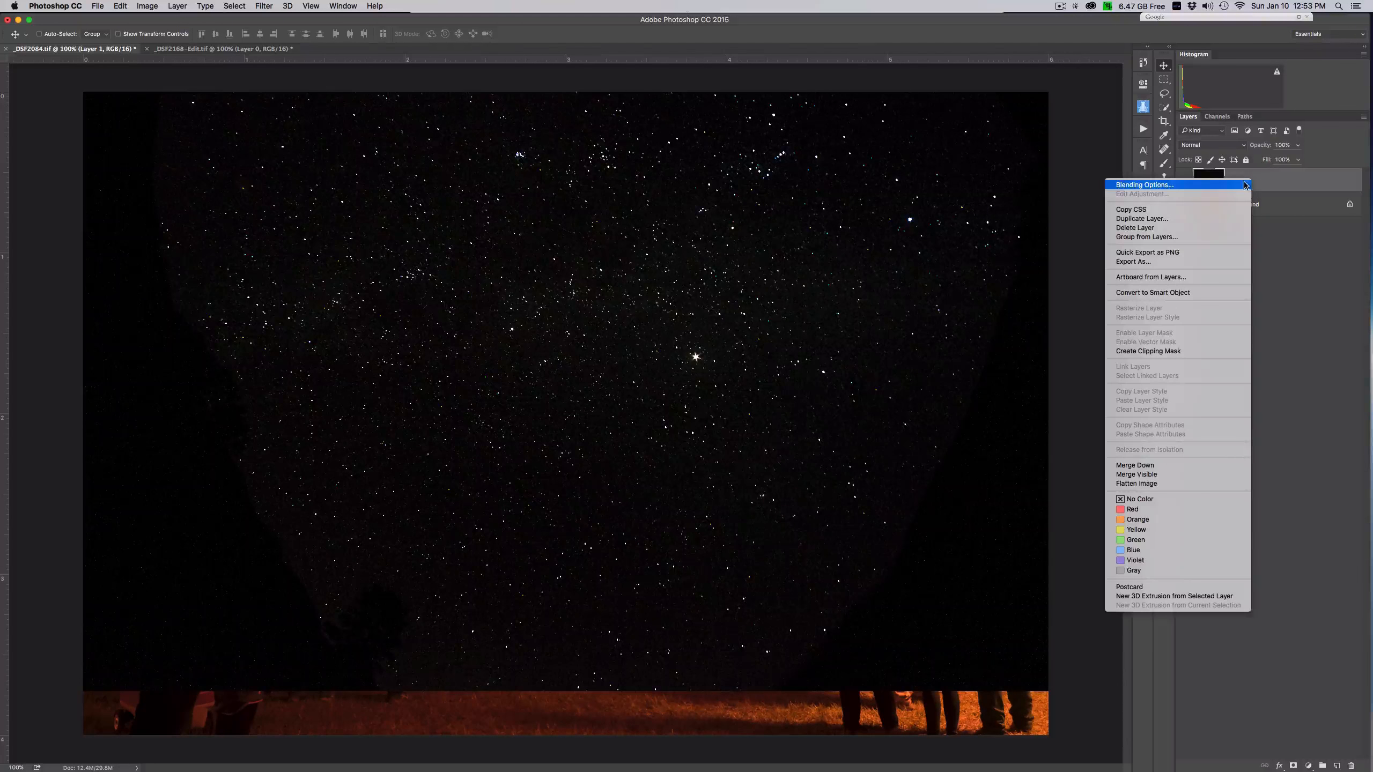
pyautogui.click(1154, 294)
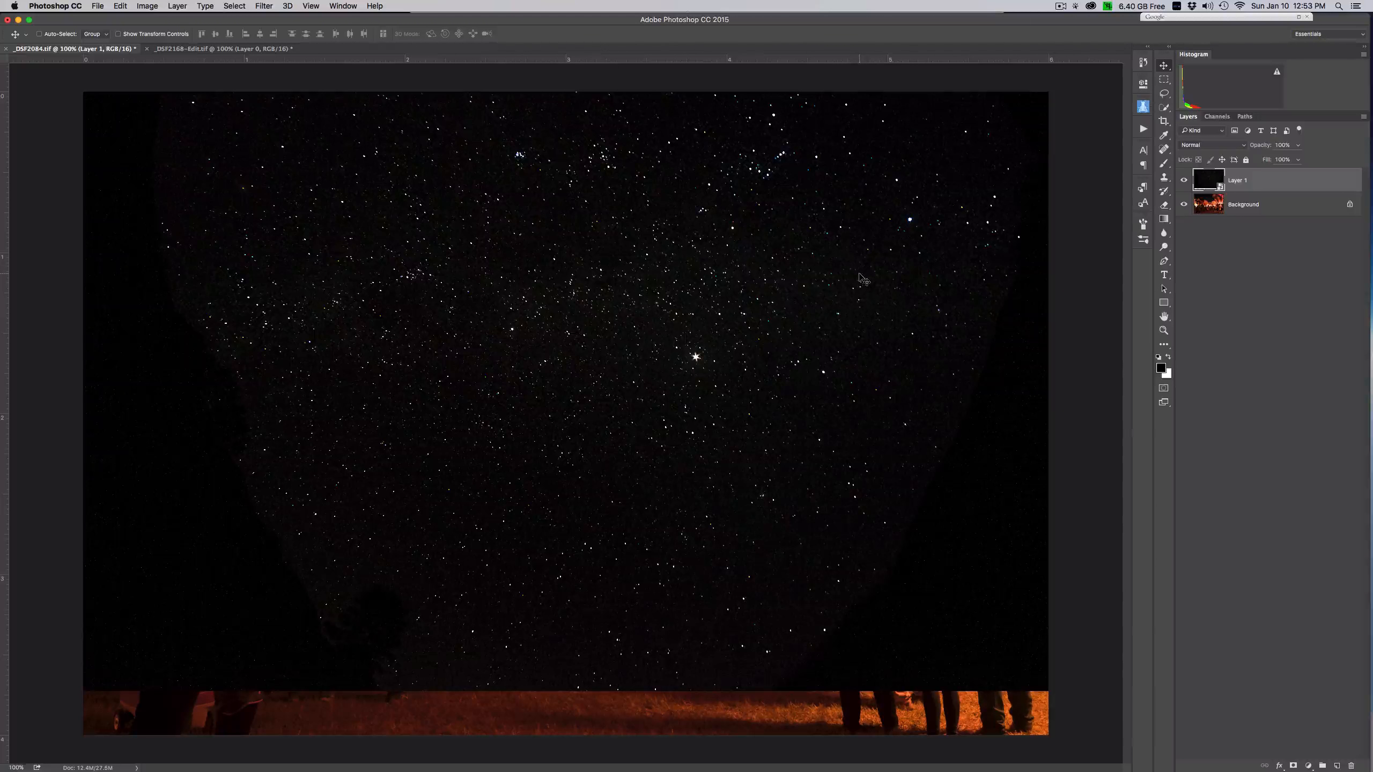
# - Scale the star layer to about 124% with Free Transform and position it to cover the full sky
pyautogui.press('super+t')
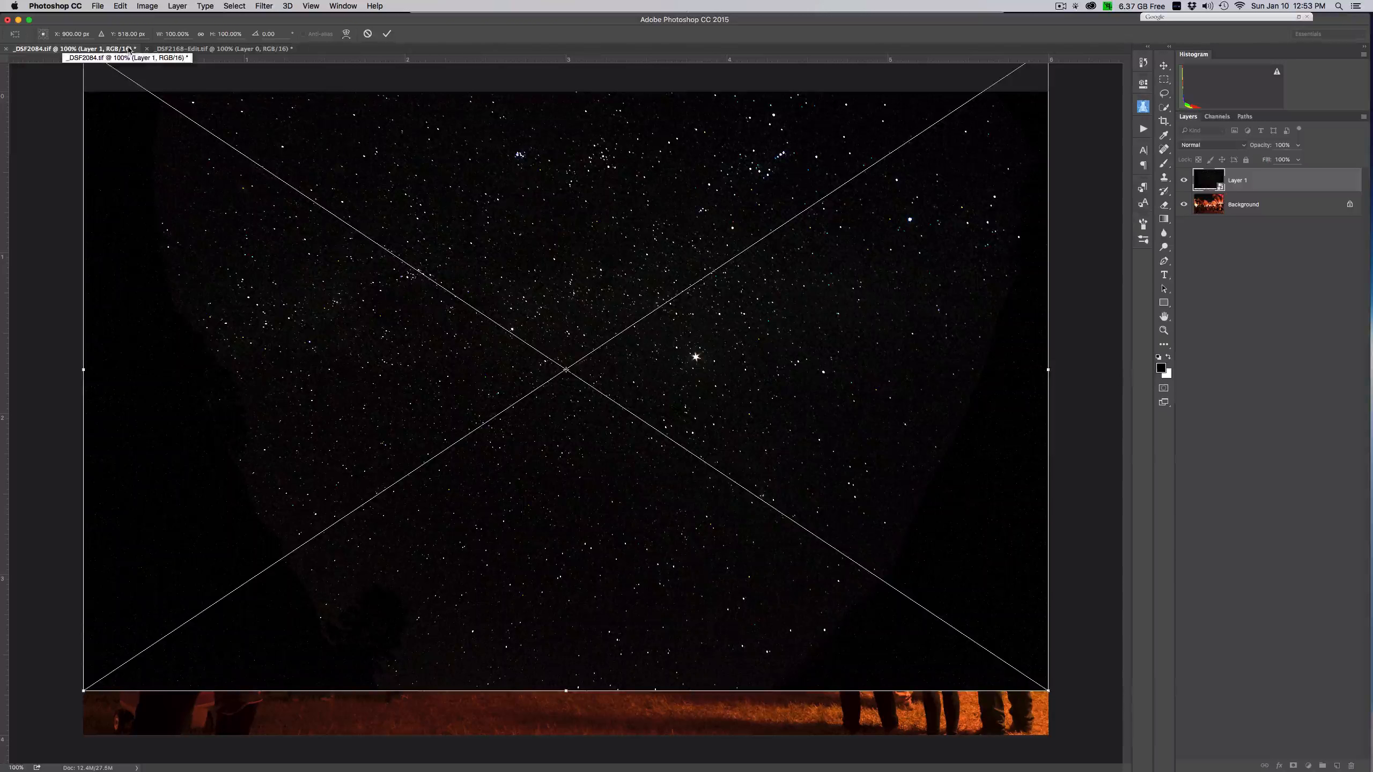
pyautogui.press('Escape')
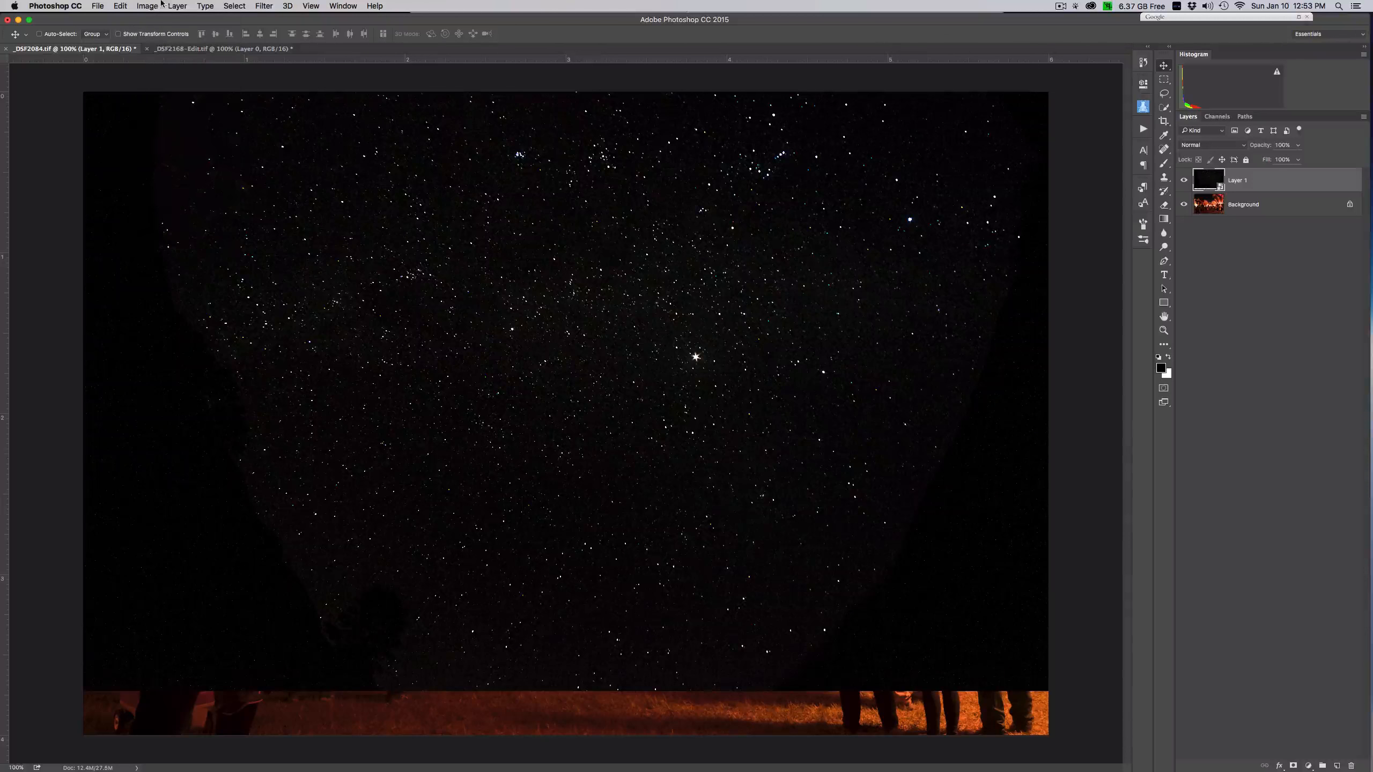
pyautogui.click(147, 6)
pyautogui.moveTo(124, 6)
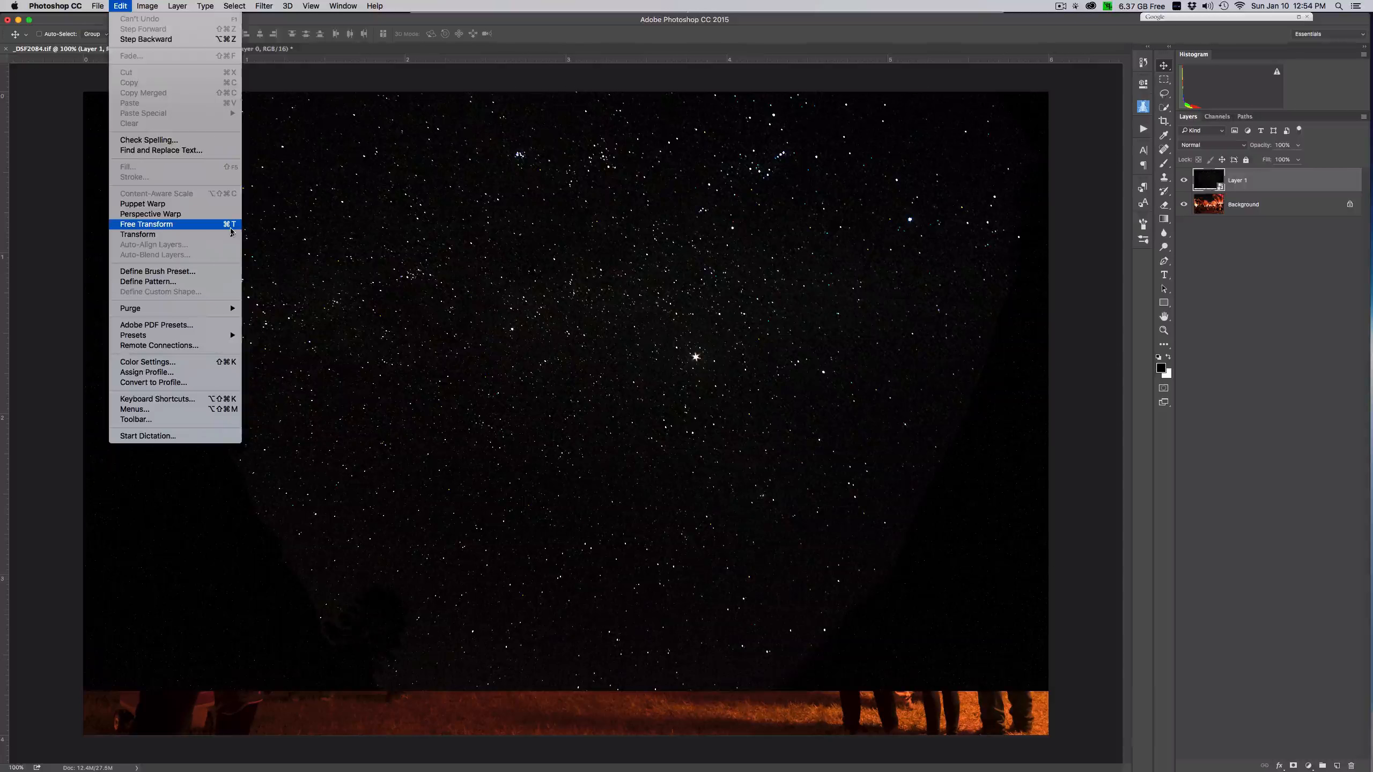
pyautogui.click(230, 227)
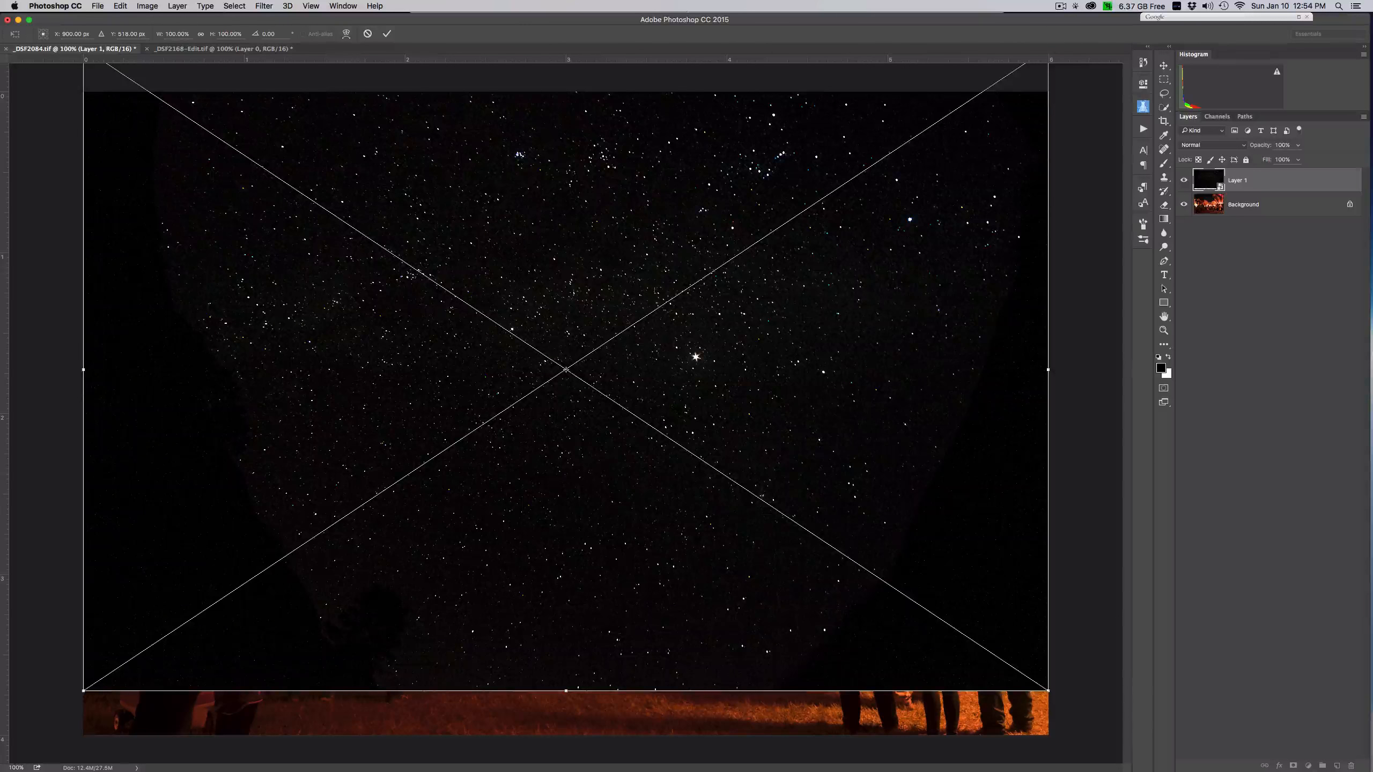
pyautogui.moveTo(601, 281)
pyautogui.mouseDown()
pyautogui.moveTo(638, 288)
pyautogui.moveTo(597, 299)
pyautogui.mouseUp()
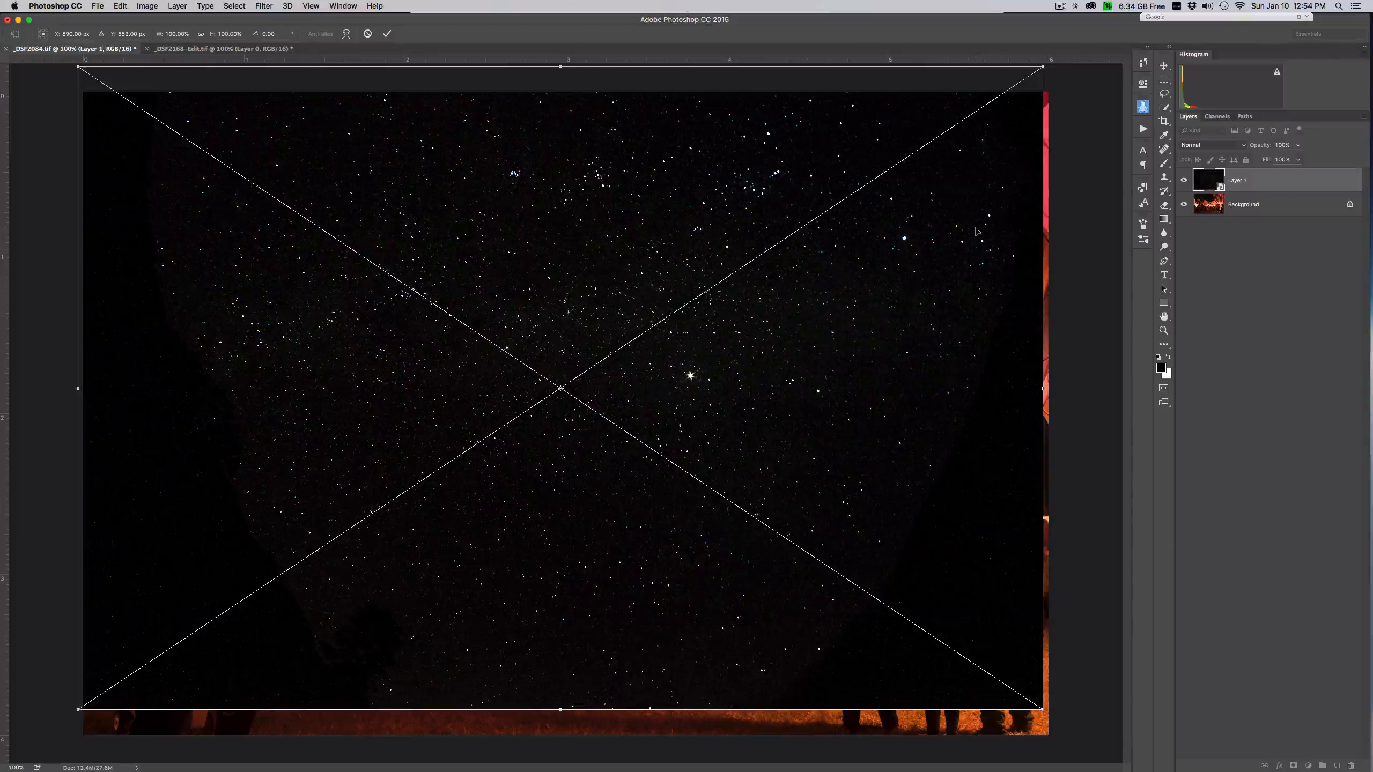
pyautogui.press('super+minus')
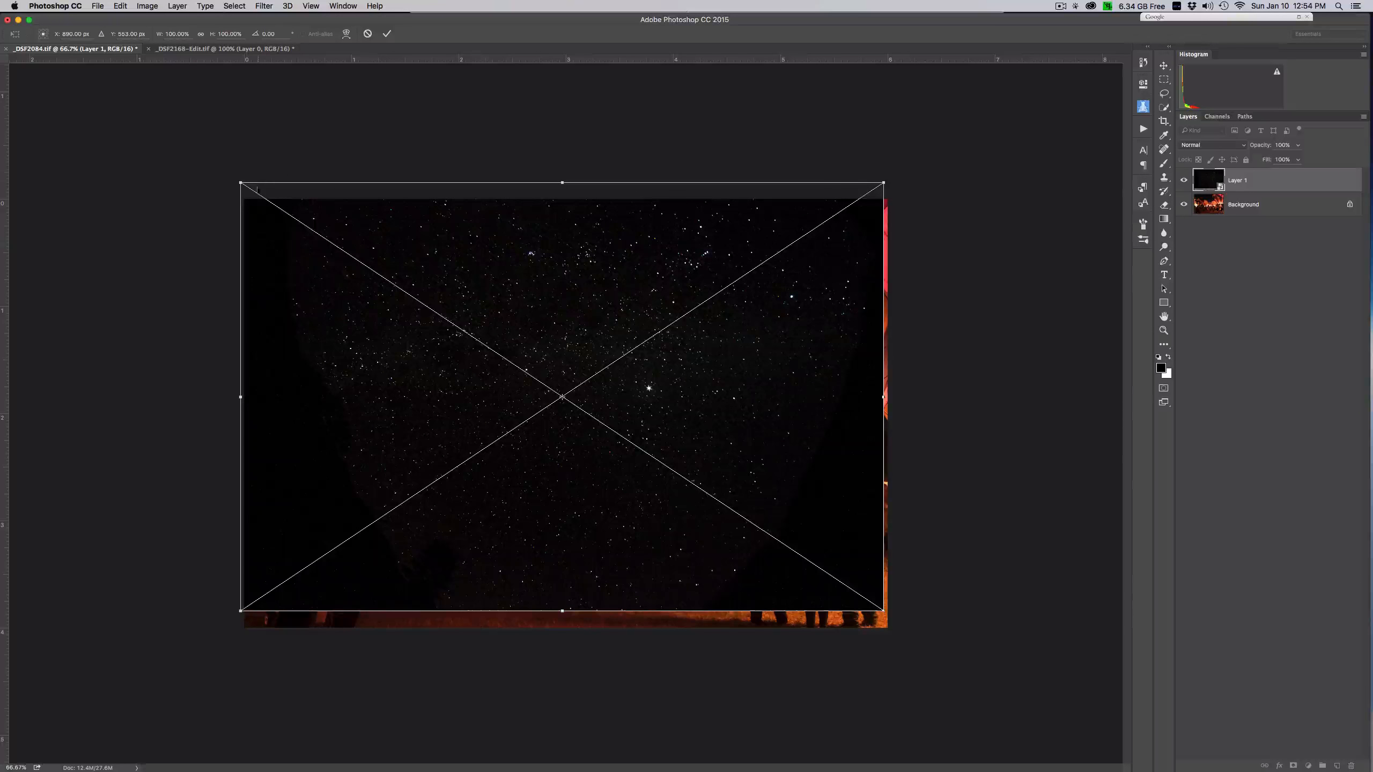
pyautogui.moveTo(241, 186); pyautogui.dragTo(161, 131)
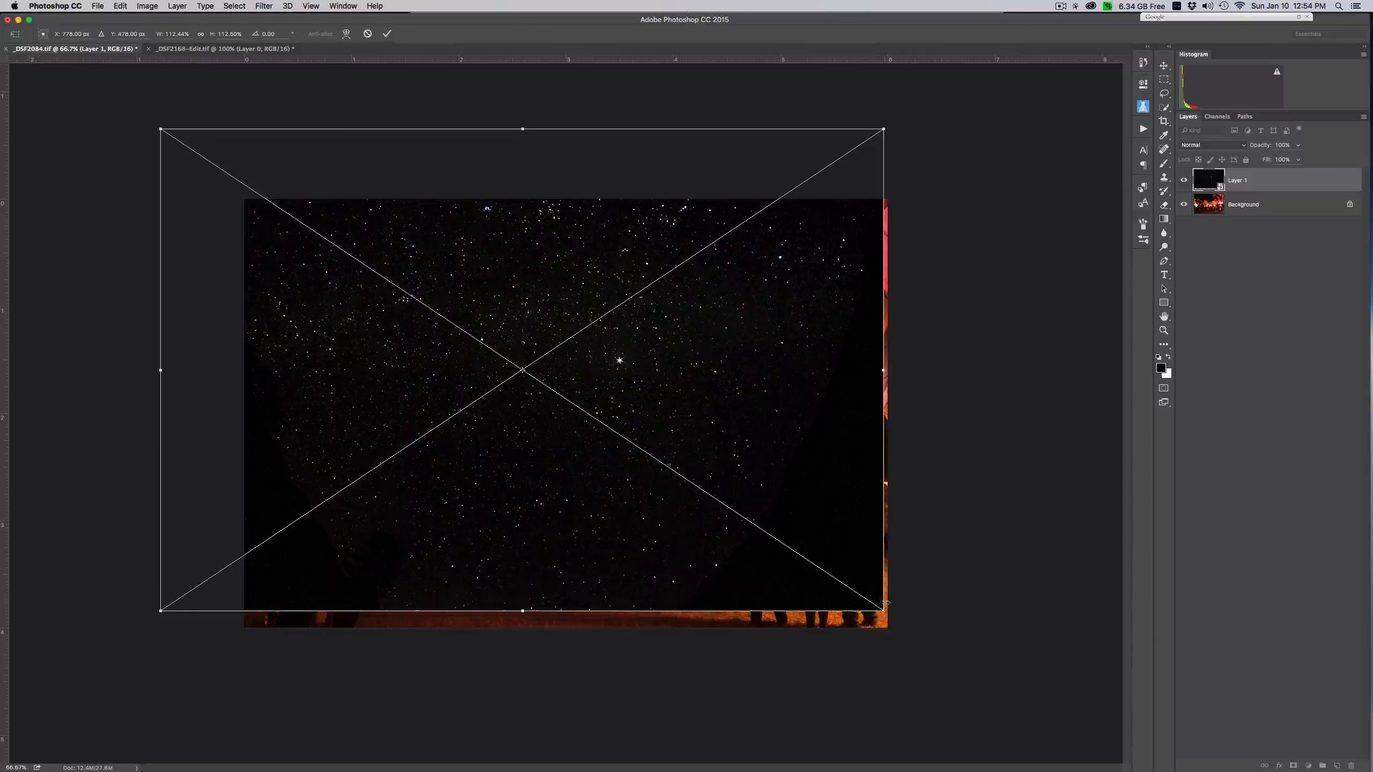
pyautogui.moveTo(883, 611); pyautogui.dragTo(958, 659)
pyautogui.moveTo(718, 400); pyautogui.dragTo(694, 358)
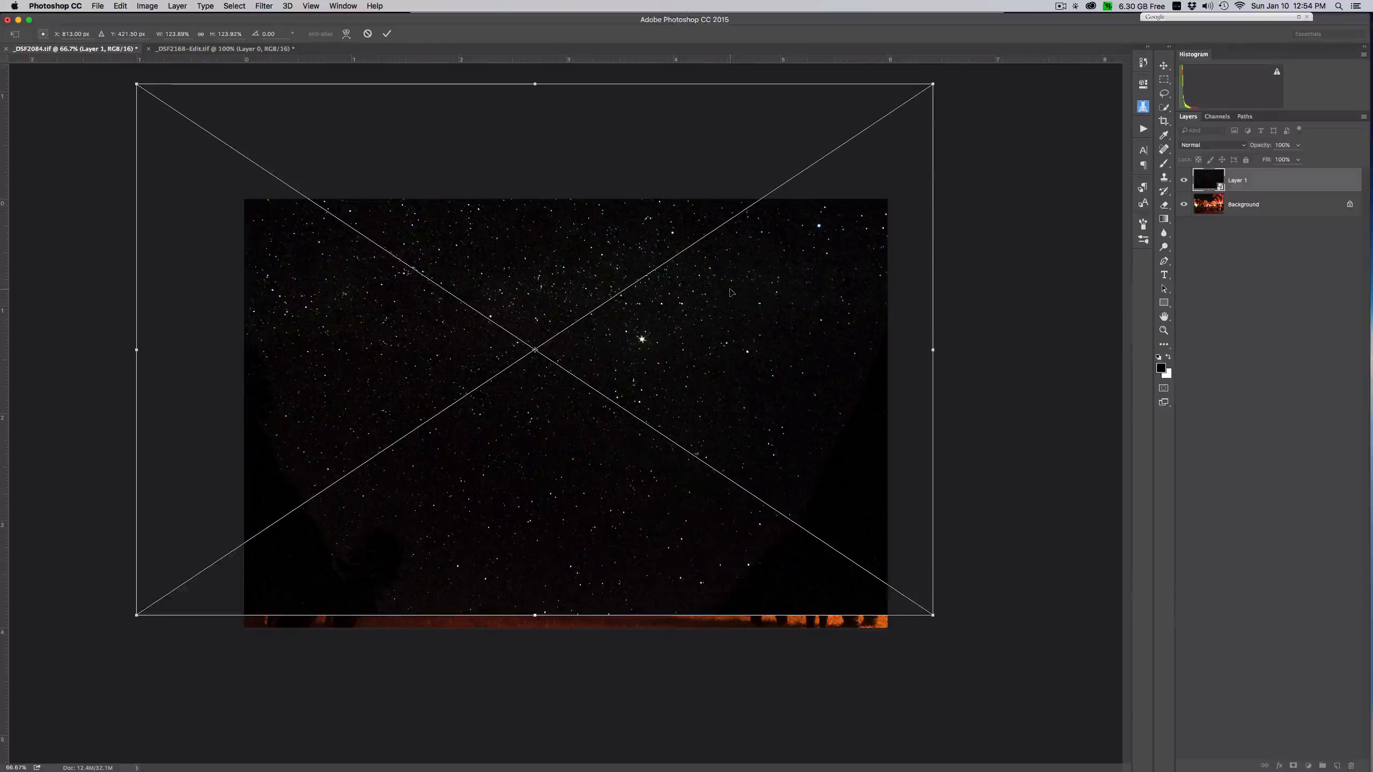
pyautogui.press('Return')
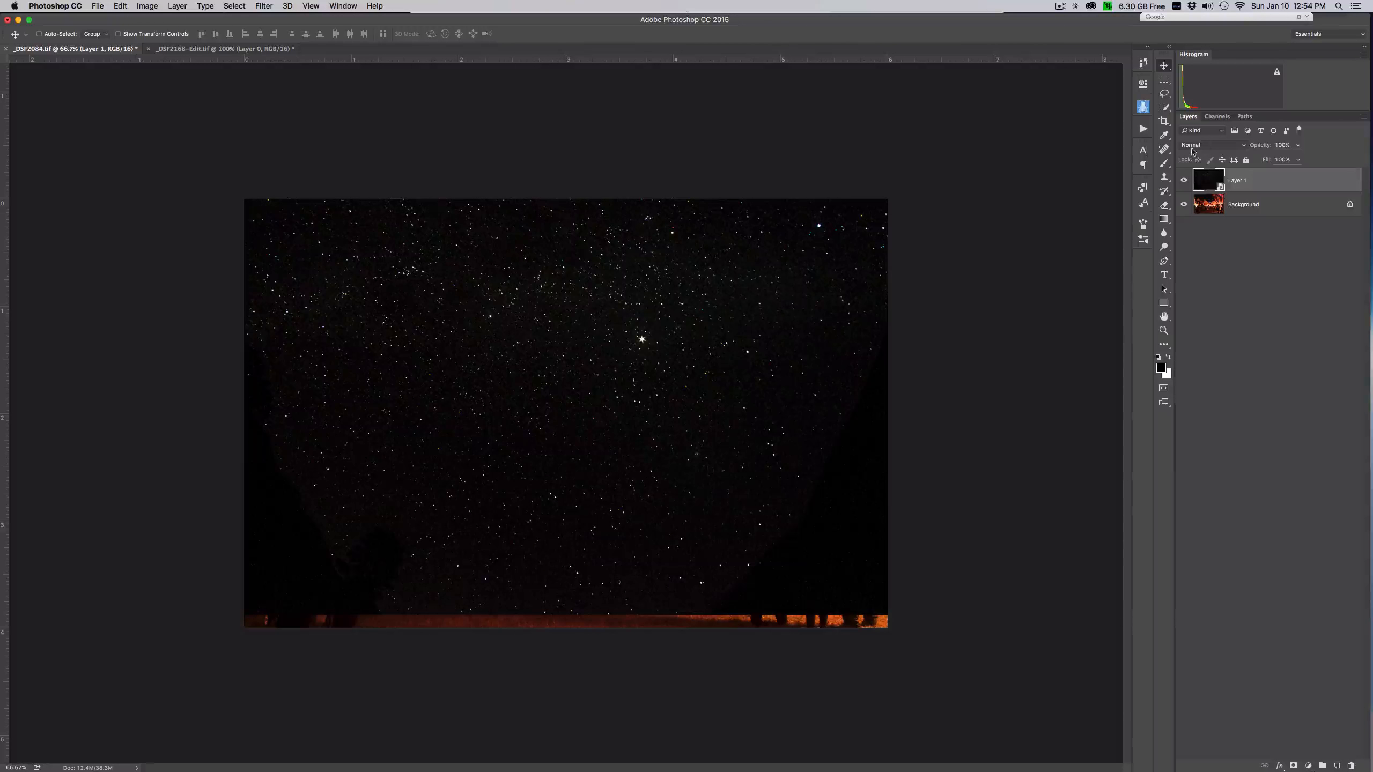
# - Set the star layer's blend mode to Lighten and add a white layer mask to it
pyautogui.click(1243, 147)
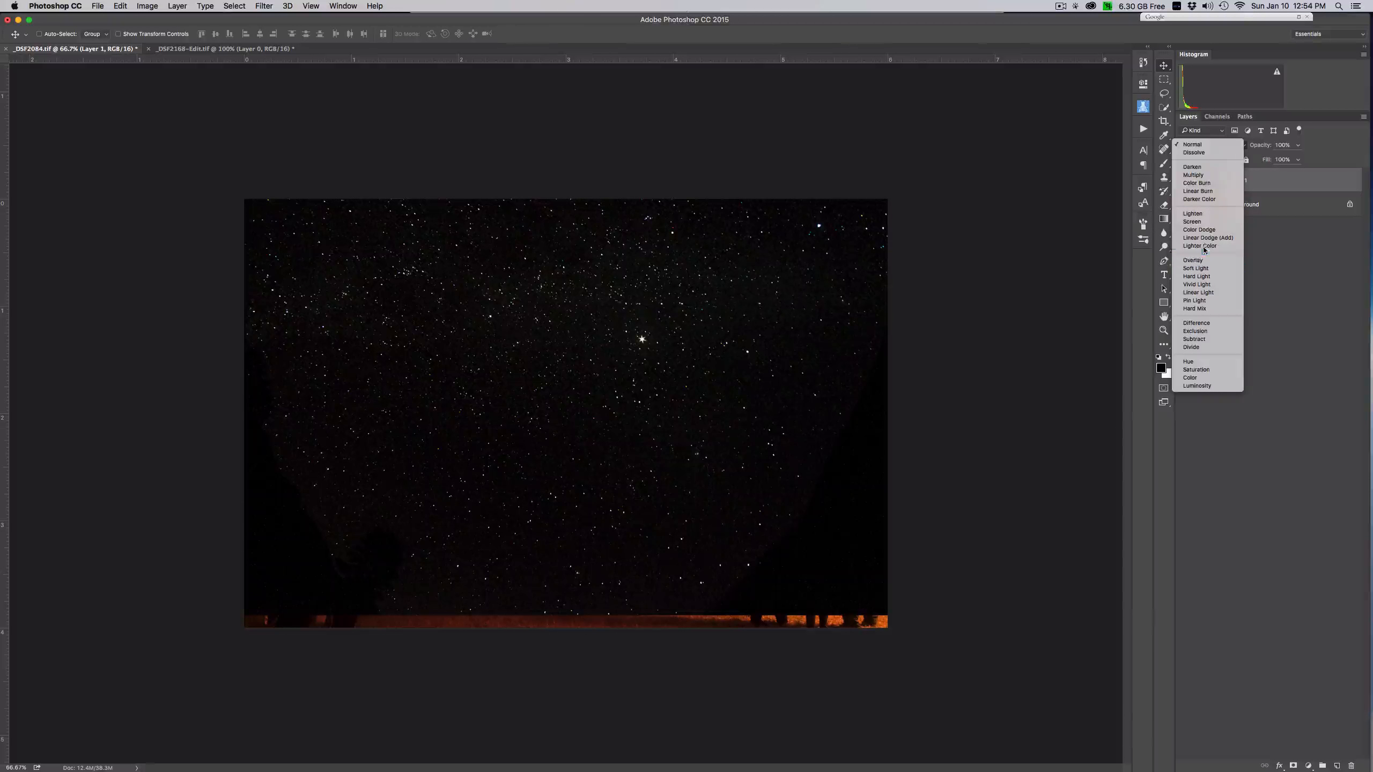
pyautogui.click(1204, 214)
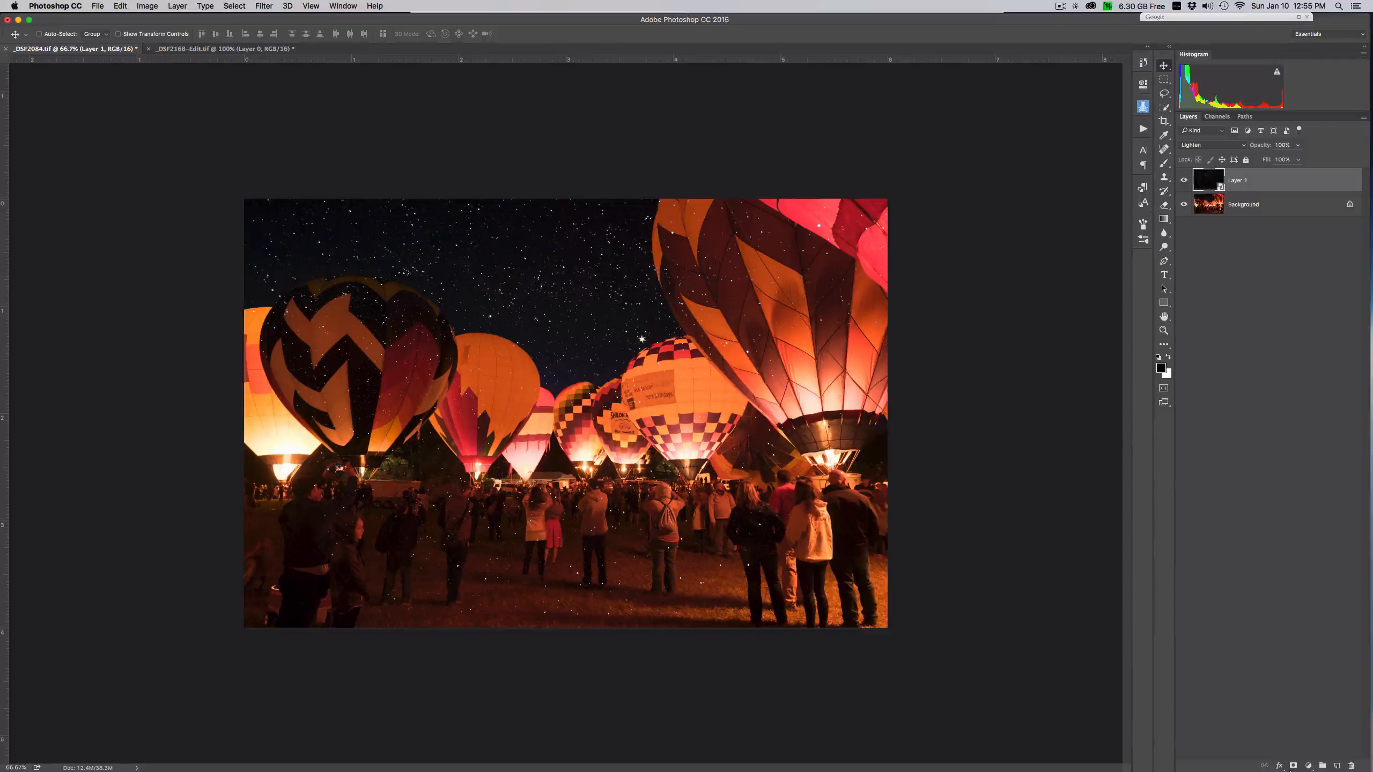
pyautogui.click(1292, 766)
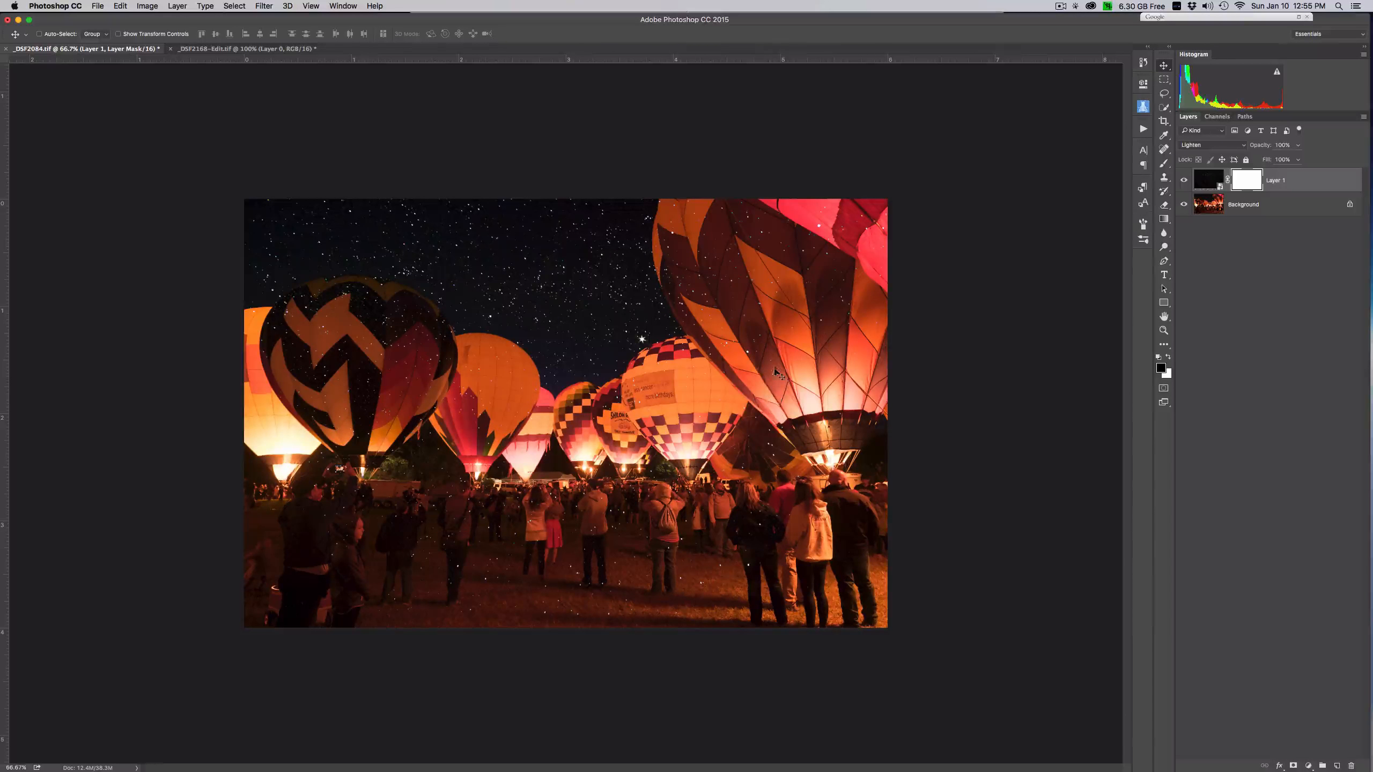
# - Paint black on the star layer's mask at 100% brush opacity over the balloons, crowd and ground, reducing the brush size for tighter areas
pyautogui.click(1161, 168)
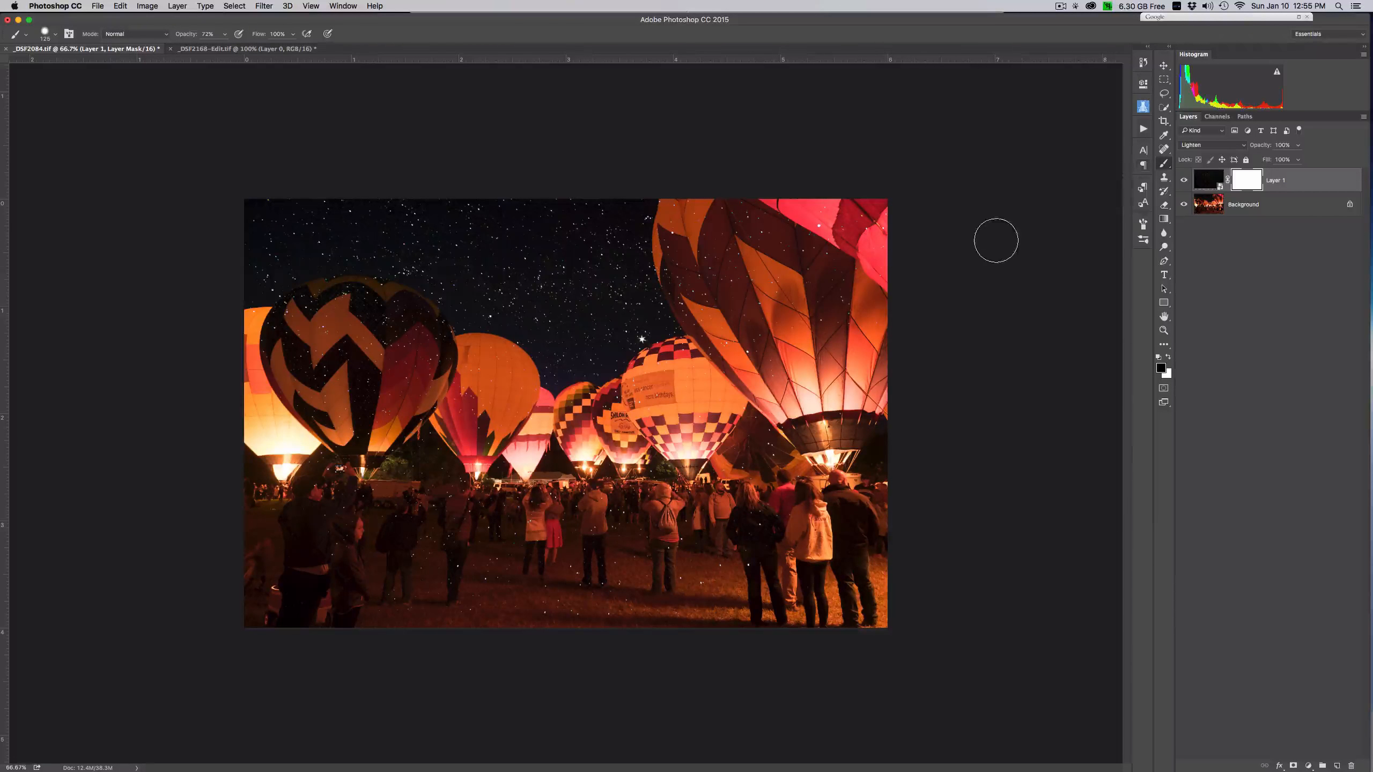
pyautogui.click(55, 35)
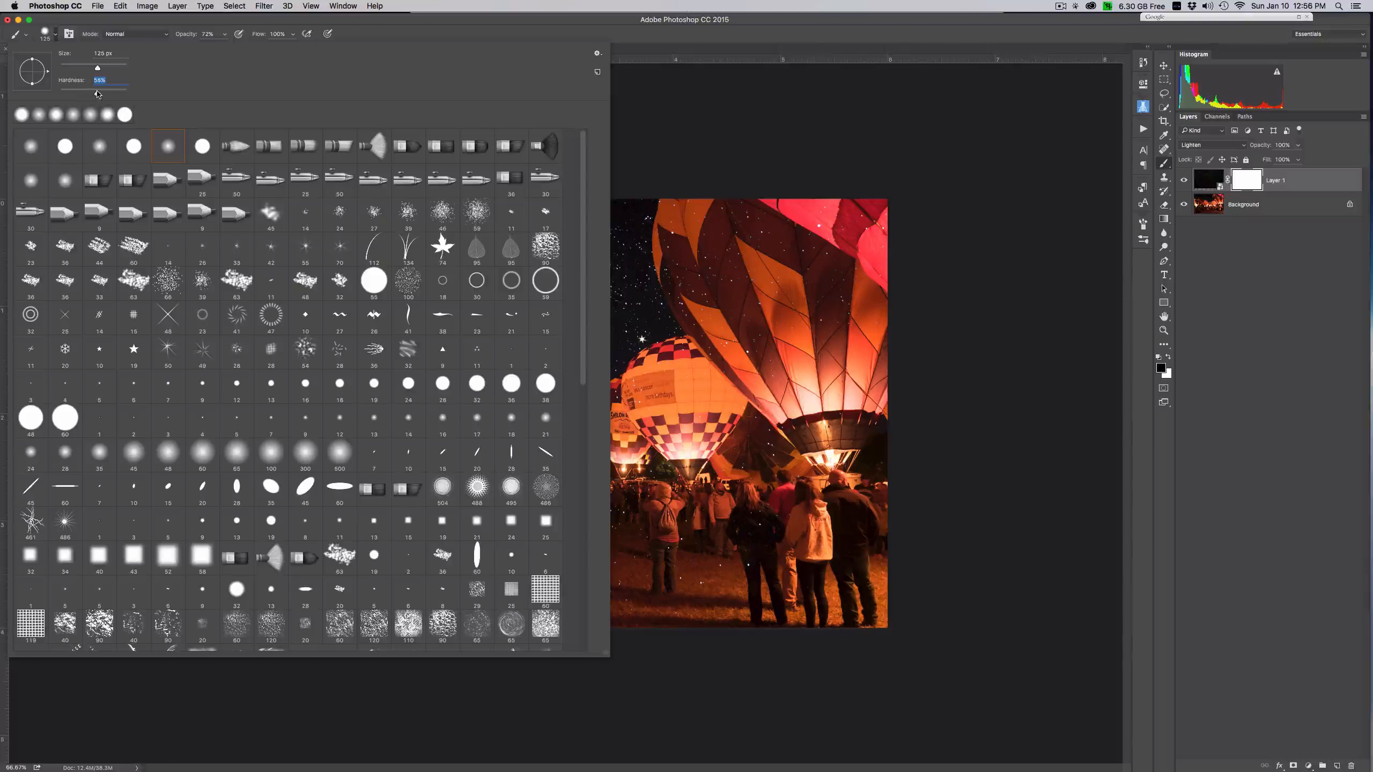
pyautogui.click(631, 36)
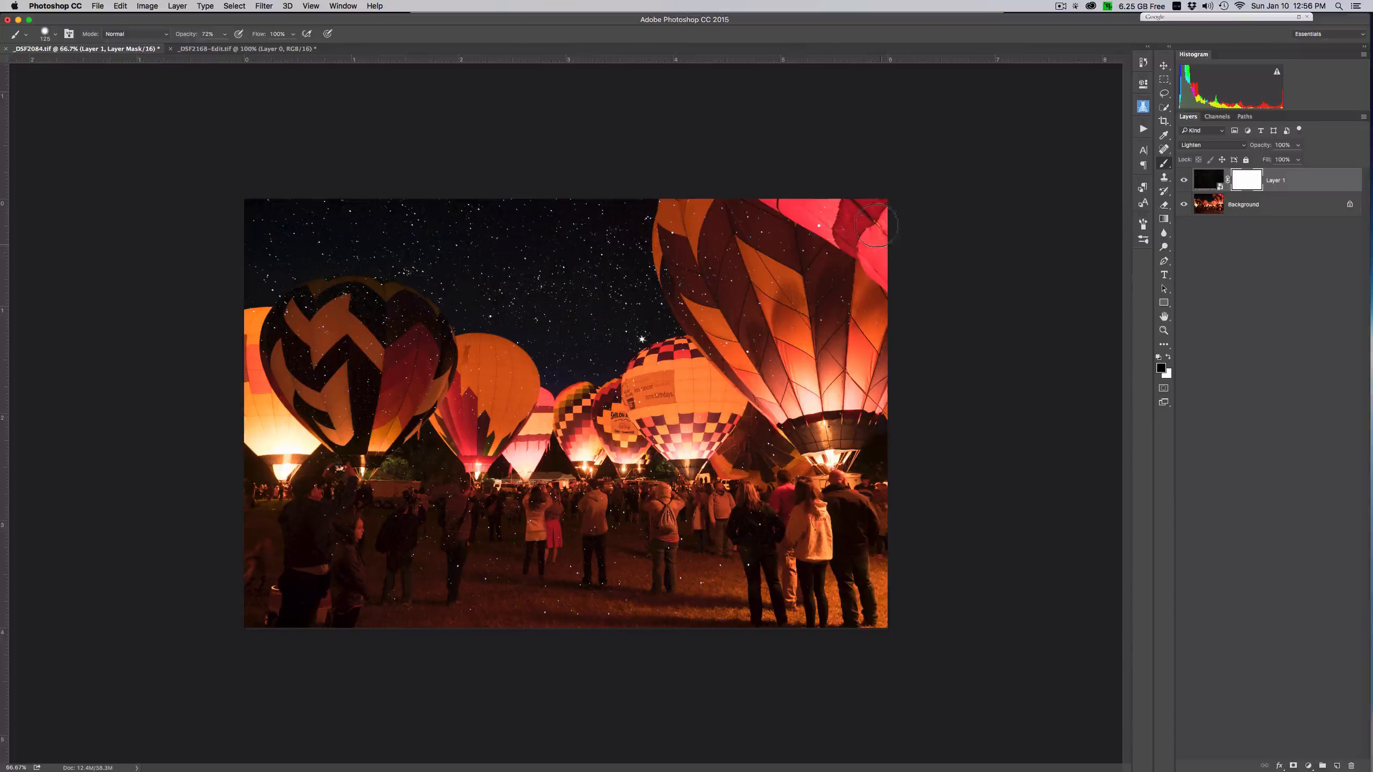
pyautogui.click(225, 34)
pyautogui.moveTo(223, 48); pyautogui.dragTo(246, 47)
pyautogui.moveTo(841, 276)
pyautogui.mouseDown()
pyautogui.moveTo(844, 206)
pyautogui.moveTo(873, 208)
pyautogui.moveTo(886, 219)
pyautogui.moveTo(827, 356)
pyautogui.moveTo(781, 208)
pyautogui.moveTo(767, 250)
pyautogui.moveTo(742, 256)
pyautogui.moveTo(753, 207)
pyautogui.moveTo(716, 202)
pyautogui.moveTo(704, 231)
pyautogui.moveTo(678, 210)
pyautogui.mouseUp()
pyautogui.press('[')
pyautogui.press('[')
pyautogui.moveTo(668, 266)
pyautogui.mouseDown()
pyautogui.moveTo(716, 345)
pyautogui.moveTo(713, 263)
pyautogui.moveTo(772, 366)
pyautogui.moveTo(743, 377)
pyautogui.moveTo(737, 366)
pyautogui.moveTo(787, 401)
pyautogui.mouseUp()
pyautogui.moveTo(474, 540)
pyautogui.mouseDown()
pyautogui.moveTo(439, 609)
pyautogui.moveTo(422, 613)
pyautogui.moveTo(391, 589)
pyautogui.moveTo(368, 516)
pyautogui.moveTo(341, 489)
pyautogui.moveTo(322, 501)
pyautogui.moveTo(288, 595)
pyautogui.moveTo(251, 599)
pyautogui.moveTo(412, 625)
pyautogui.moveTo(598, 589)
pyautogui.mouseUp()
pyautogui.moveTo(338, 339)
pyautogui.mouseDown()
pyautogui.moveTo(315, 389)
pyautogui.moveTo(264, 328)
pyautogui.moveTo(243, 327)
pyautogui.moveTo(267, 323)
pyautogui.moveTo(265, 411)
pyautogui.moveTo(308, 362)
pyautogui.moveTo(301, 309)
pyautogui.moveTo(279, 327)
pyautogui.moveTo(285, 315)
pyautogui.moveTo(384, 299)
pyautogui.mouseUp()
pyautogui.press('[')
pyautogui.press('[')
pyautogui.moveTo(384, 292)
pyautogui.mouseDown()
pyautogui.moveTo(326, 293)
pyautogui.moveTo(400, 296)
pyautogui.moveTo(376, 383)
pyautogui.moveTo(380, 331)
pyautogui.moveTo(426, 358)
pyautogui.moveTo(411, 303)
pyautogui.moveTo(447, 354)
pyautogui.moveTo(377, 409)
pyautogui.moveTo(343, 485)
pyautogui.moveTo(304, 485)
pyautogui.moveTo(370, 430)
pyautogui.moveTo(408, 532)
pyautogui.moveTo(400, 478)
pyautogui.moveTo(437, 490)
pyautogui.mouseUp()
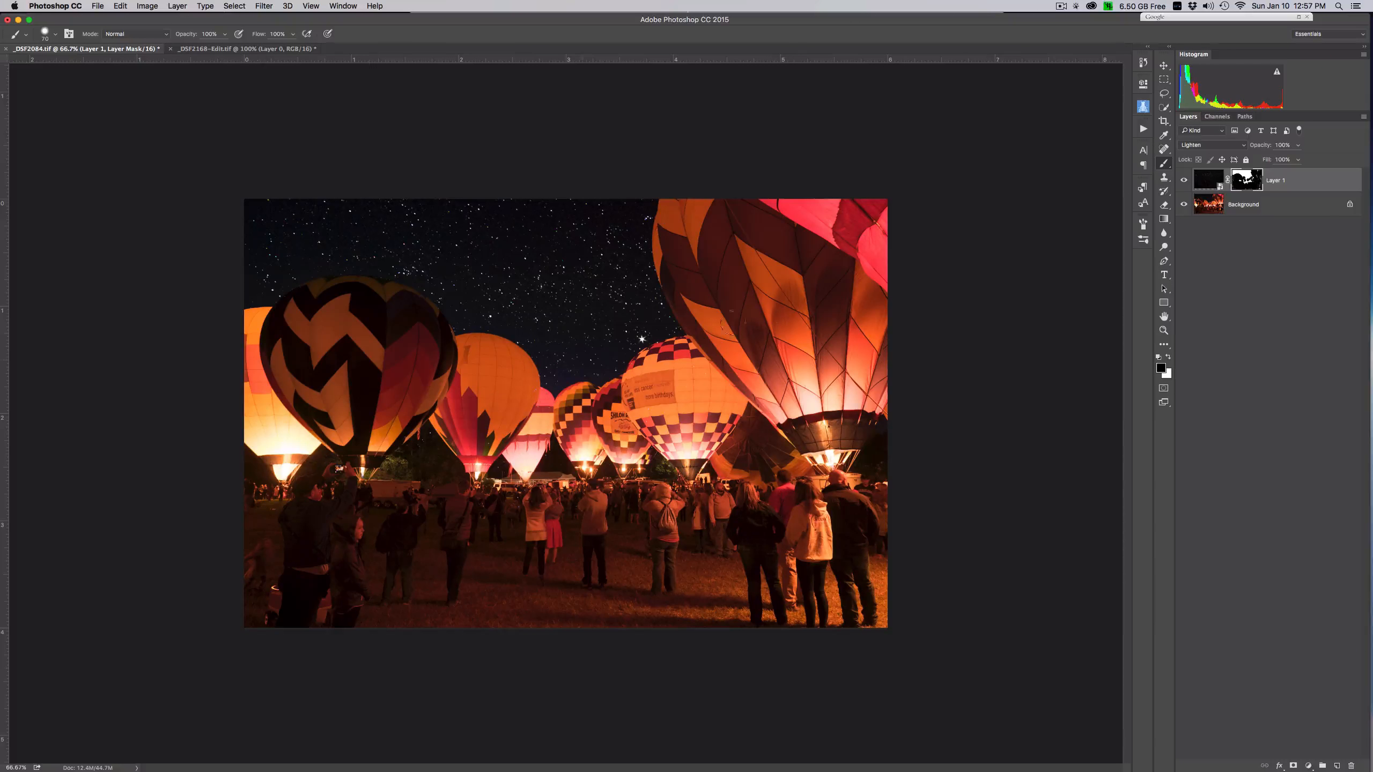
# - Lower the star layer's opacity slightly
pyautogui.click(1208, 179)
pyautogui.click(1298, 144)
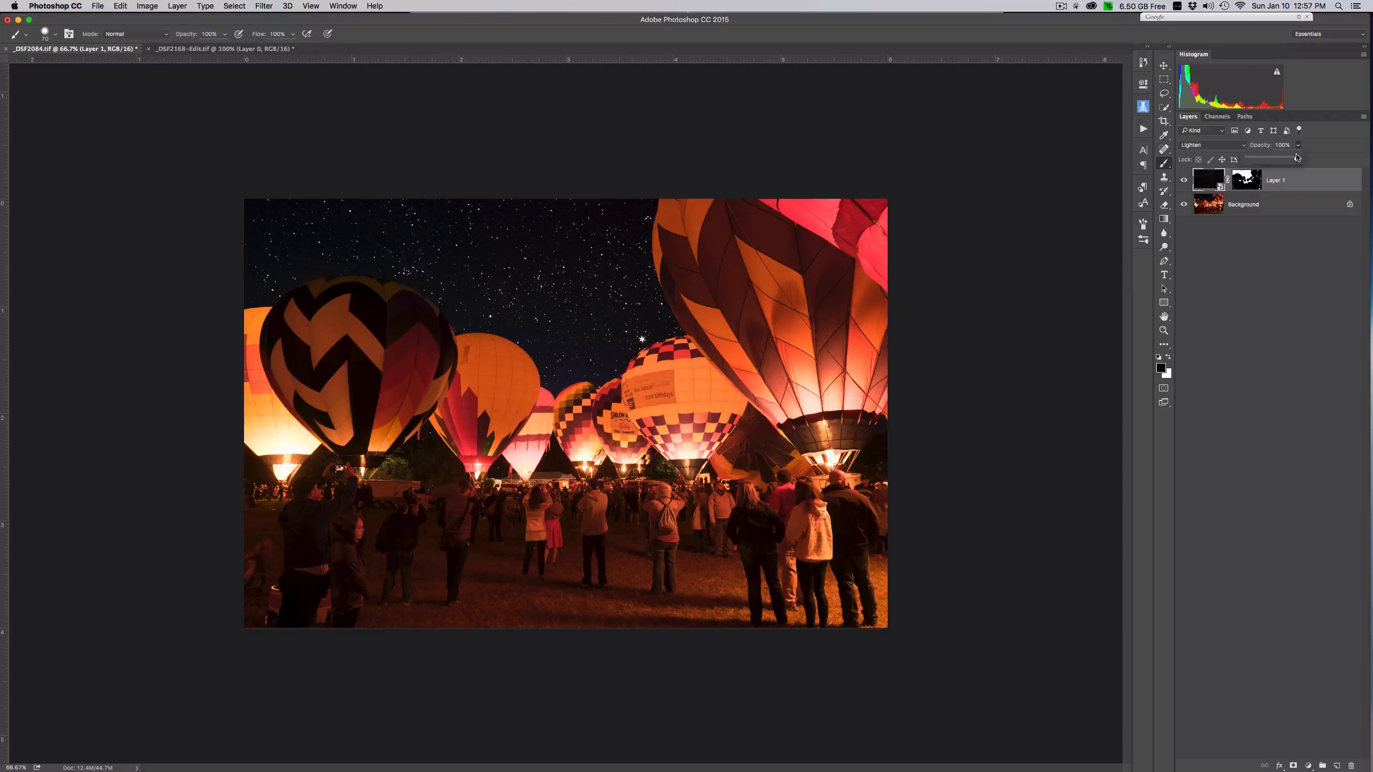
pyautogui.moveTo(1297, 159); pyautogui.dragTo(1292, 159)
# - Unlock the balloon photo layer and set its Camera Raw filter to Contrast +35, Highlights -32 and Clarity +13
pyautogui.click(1353, 202)
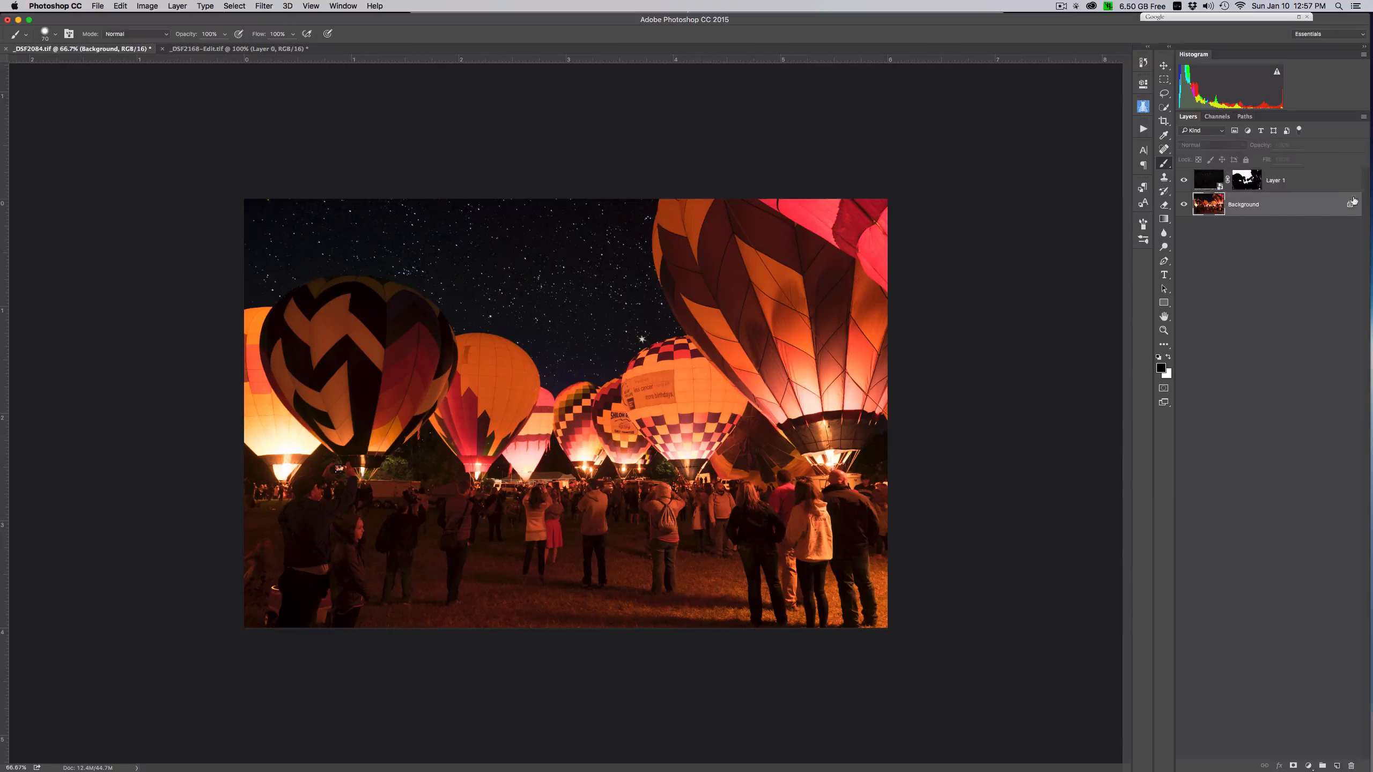
pyautogui.click(1349, 205)
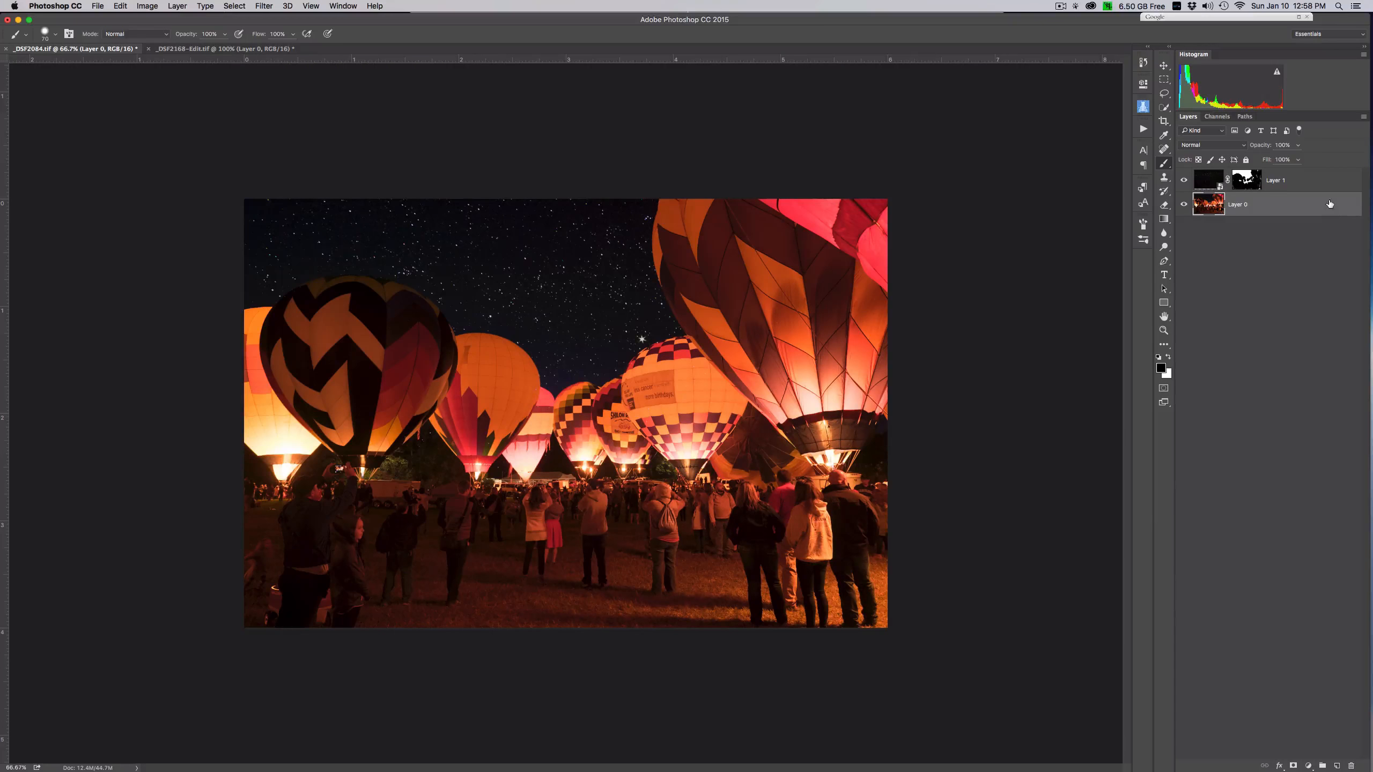
pyautogui.click(265, 6)
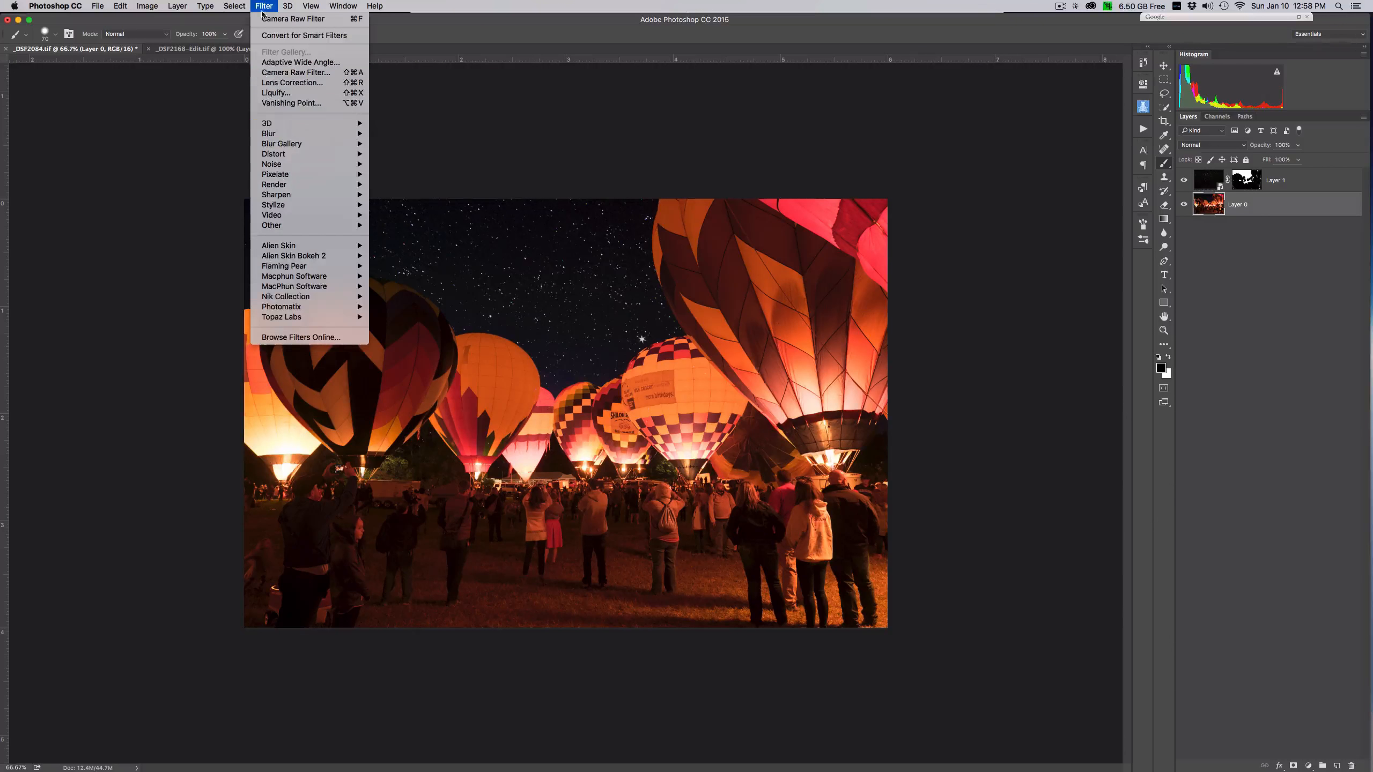
pyautogui.click(294, 72)
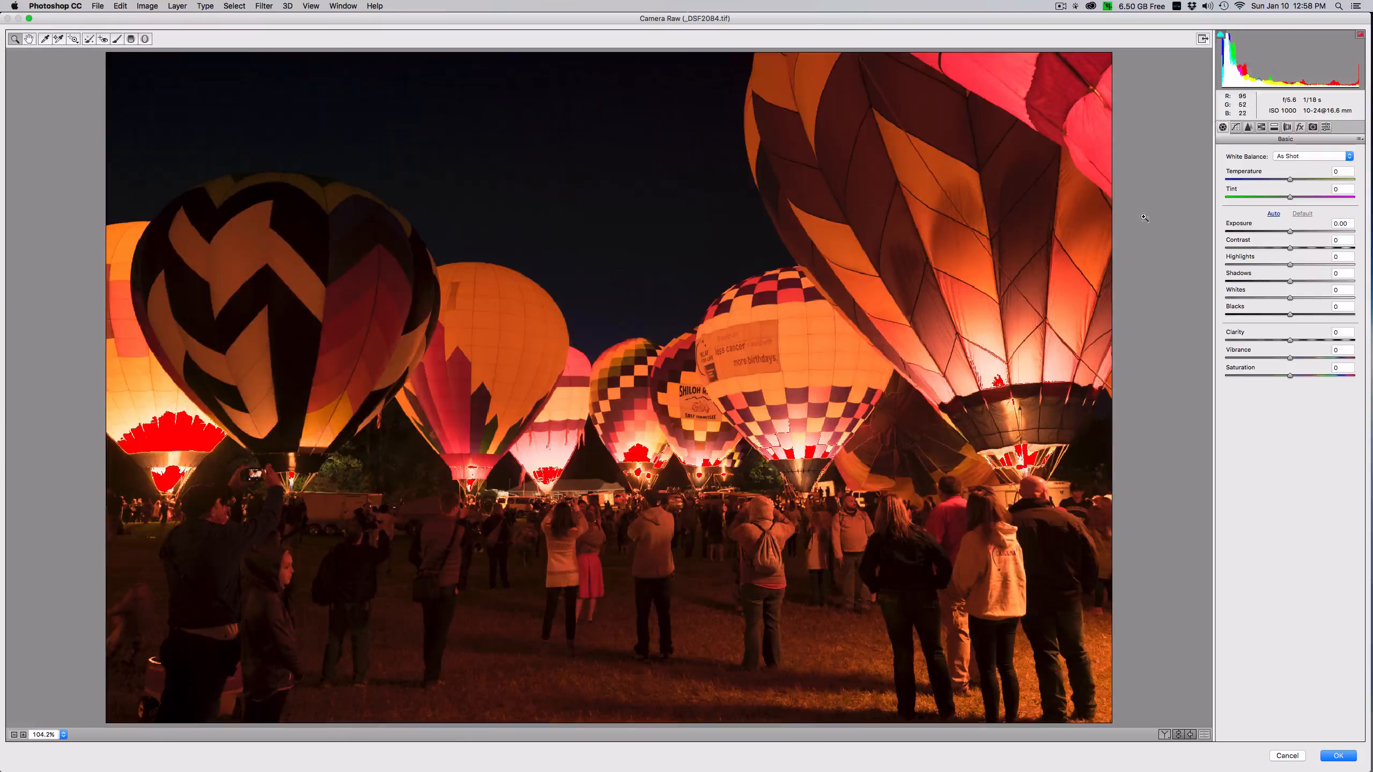
pyautogui.moveTo(1289, 264); pyautogui.dragTo(1312, 247)
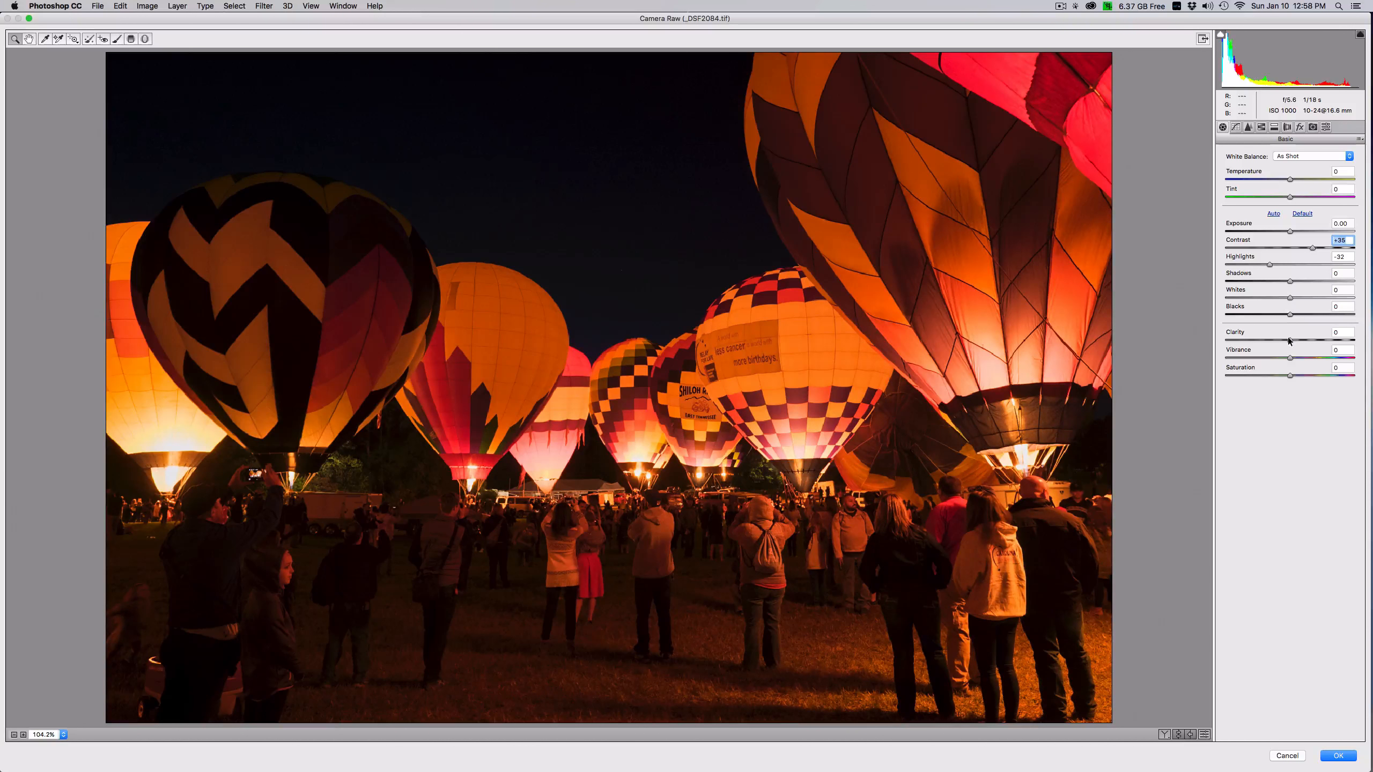
pyautogui.moveTo(1289, 340); pyautogui.dragTo(1298, 340)
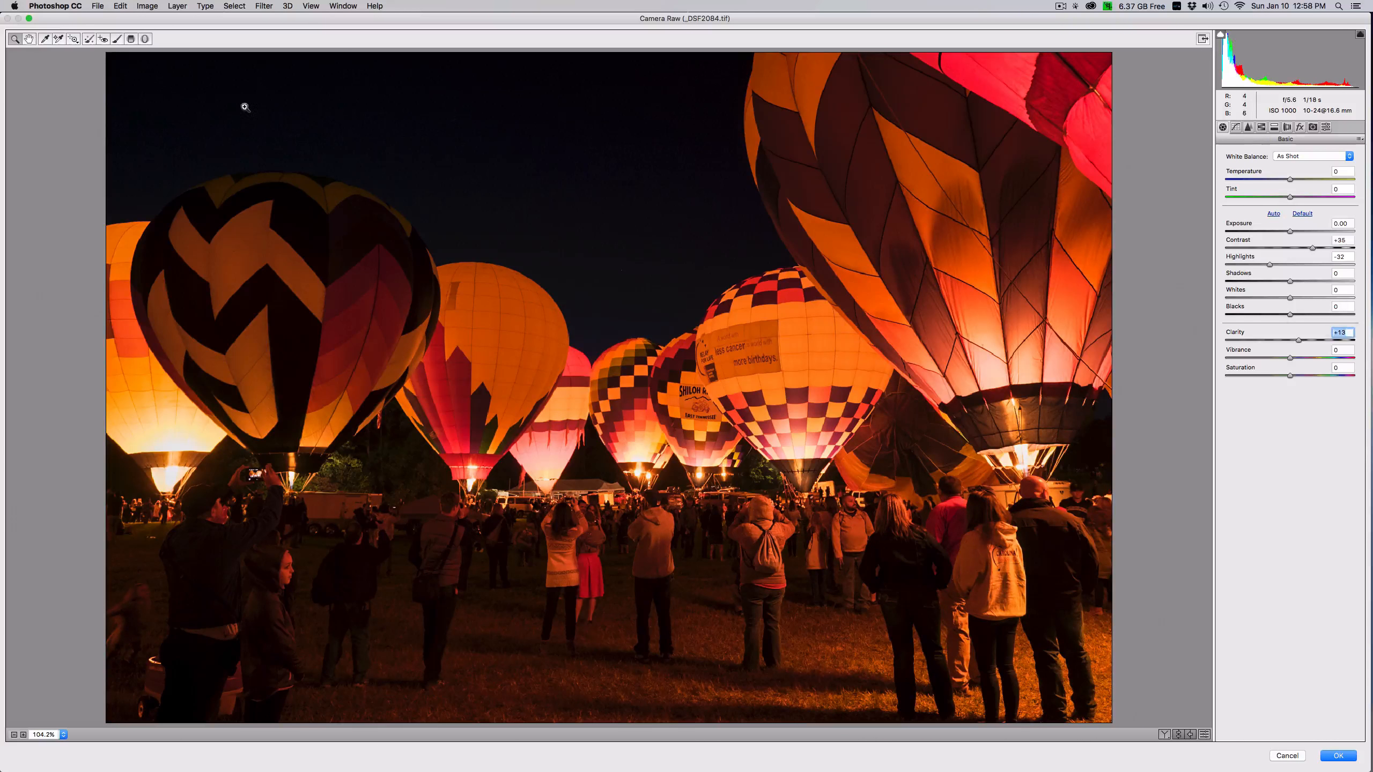
# - Add a graduated filter over the crowd and ground with +0.50 exposure and +20 clarity, and apply the Camera Raw adjustments
pyautogui.click(130, 40)
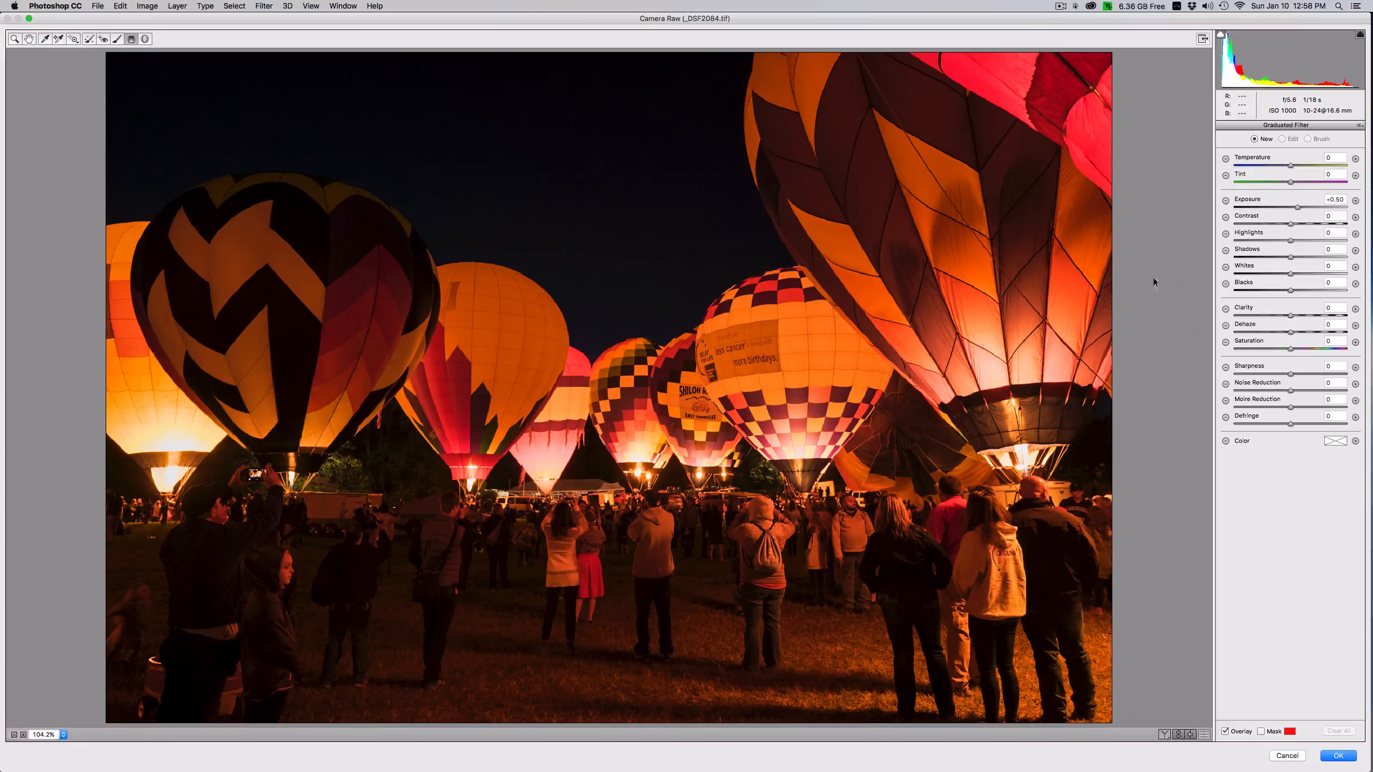
pyautogui.moveTo(534, 642); pyautogui.dragTo(535, 525)
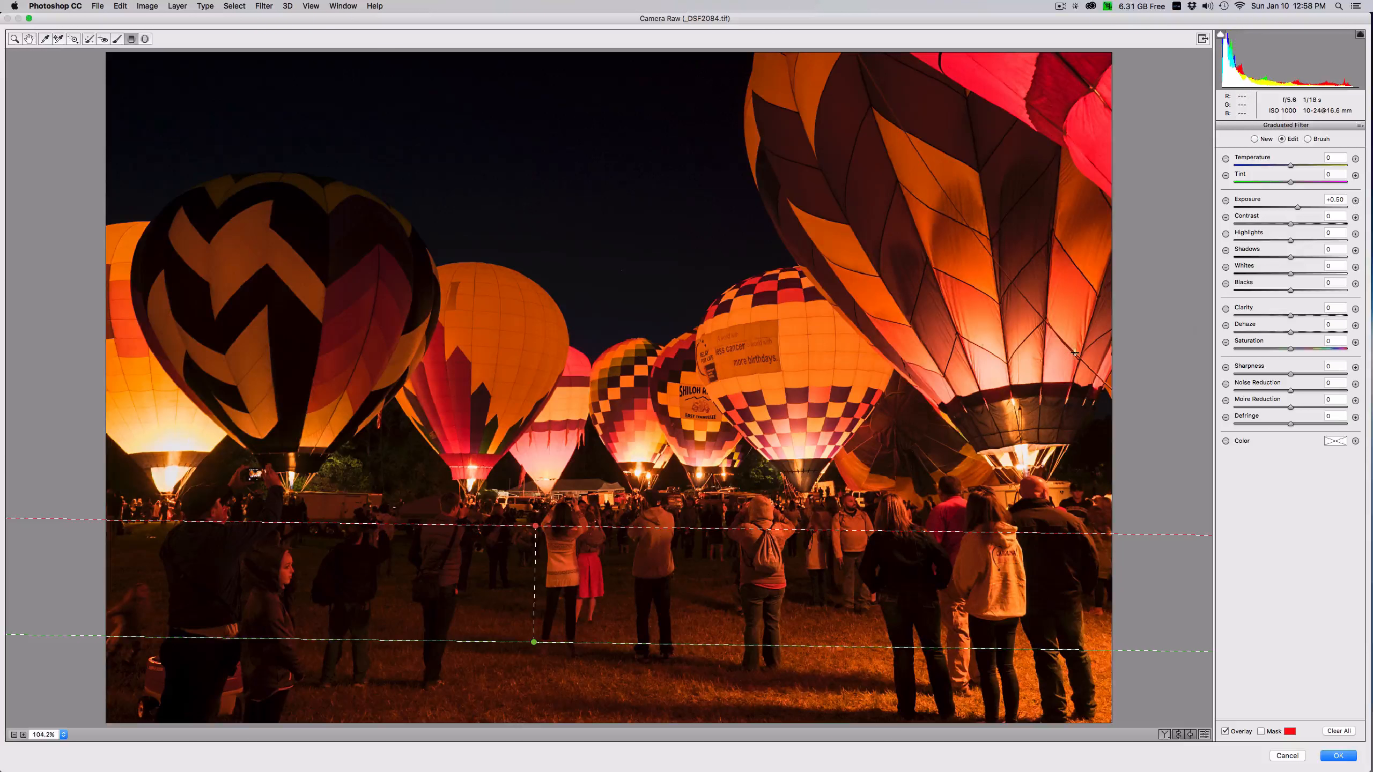
pyautogui.moveTo(537, 526); pyautogui.dragTo(534, 500)
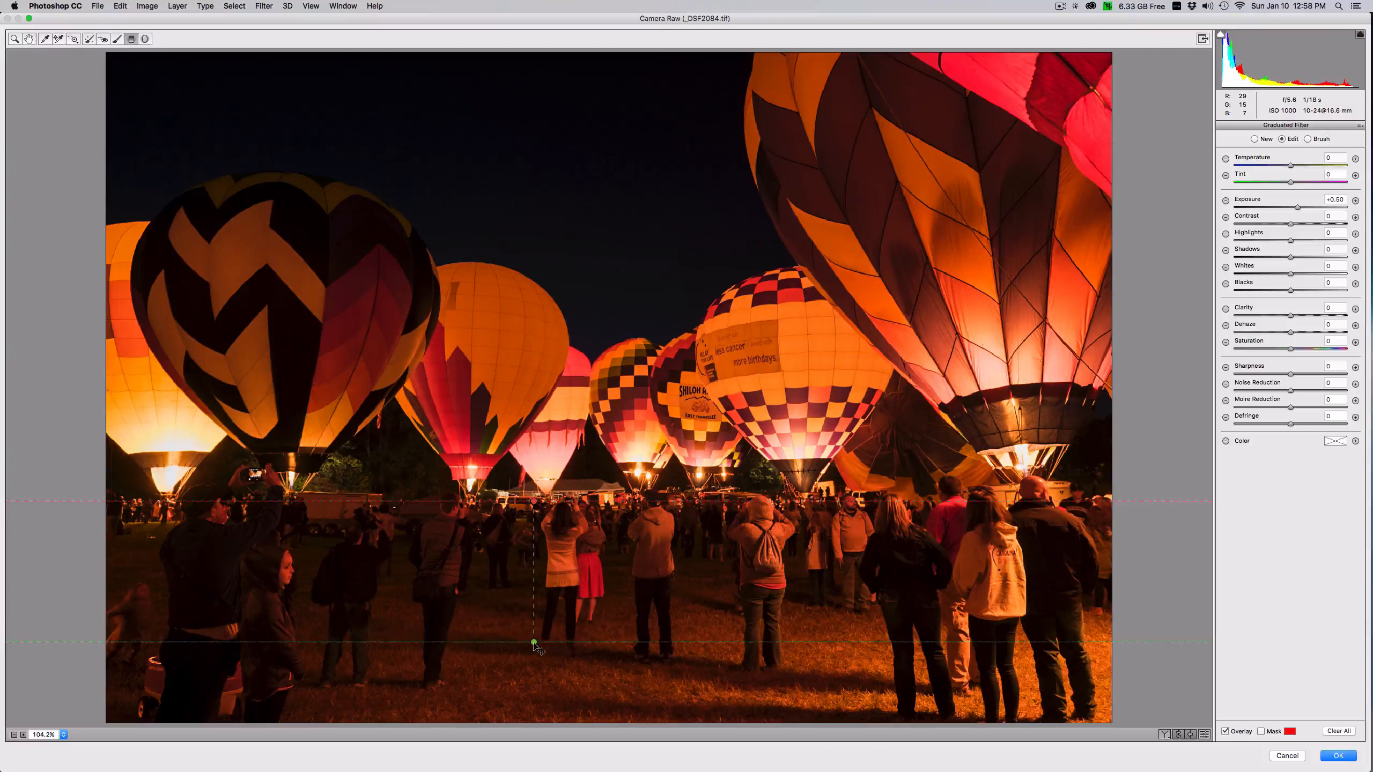
pyautogui.moveTo(535, 644); pyautogui.dragTo(534, 576)
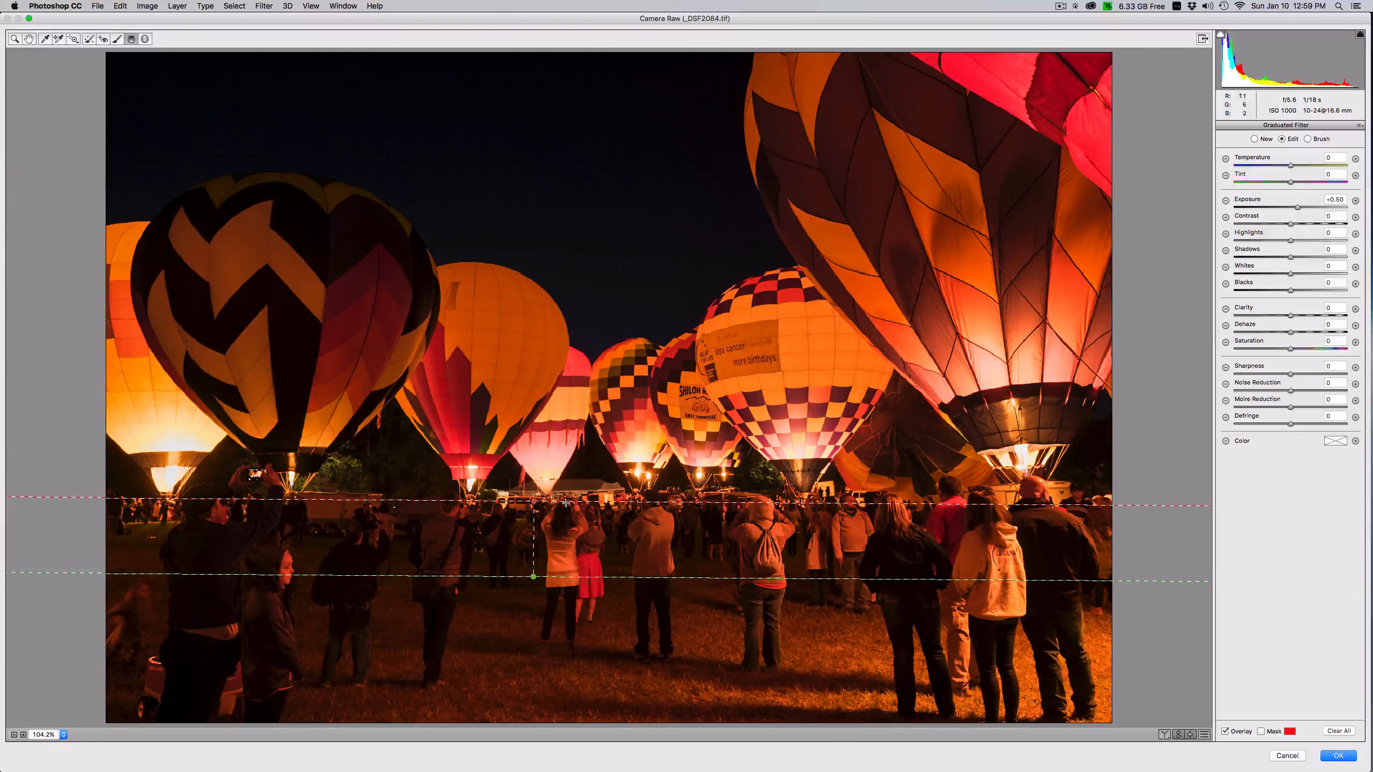
pyautogui.moveTo(577, 501)
pyautogui.mouseDown()
pyautogui.moveTo(574, 483)
pyautogui.moveTo(595, 499)
pyautogui.mouseUp()
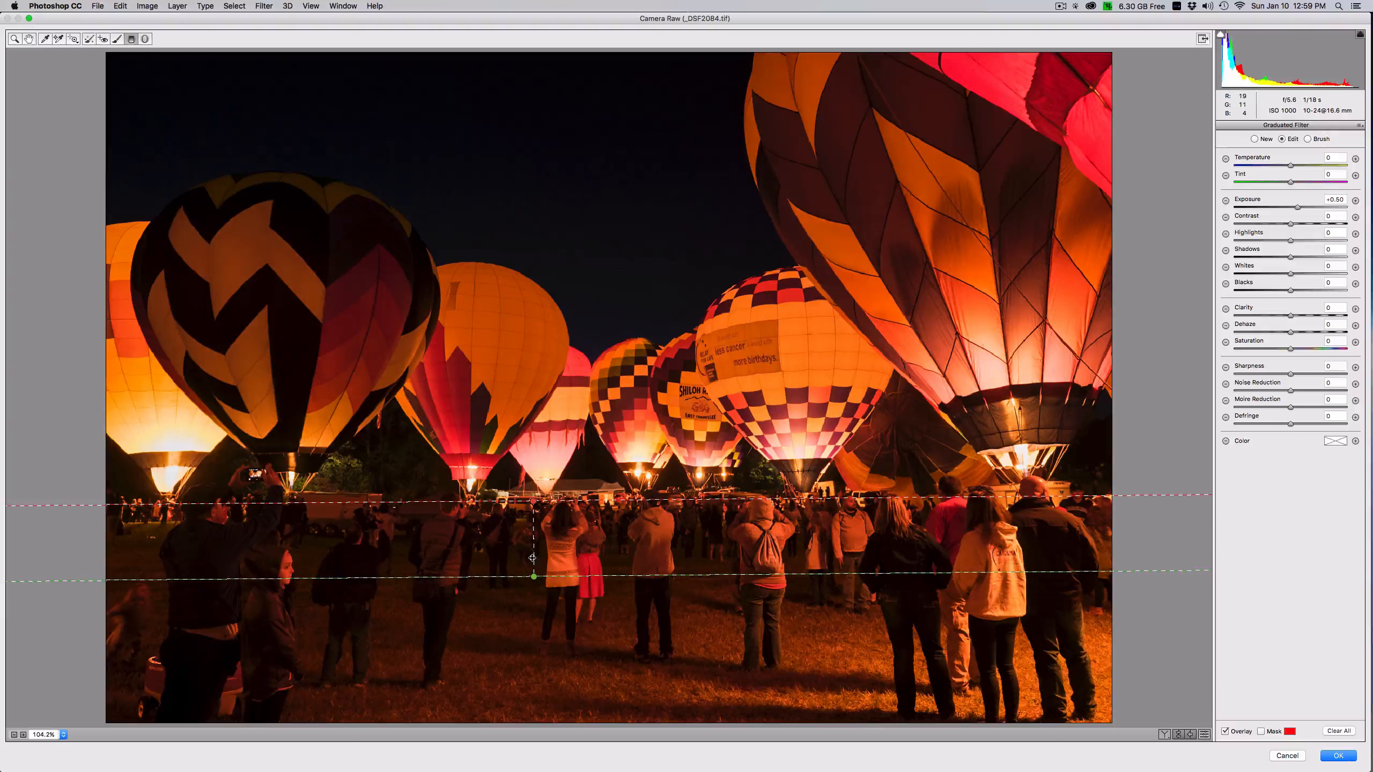
pyautogui.moveTo(534, 569)
pyautogui.mouseDown()
pyautogui.moveTo(542, 579)
pyautogui.moveTo(547, 556)
pyautogui.mouseUp()
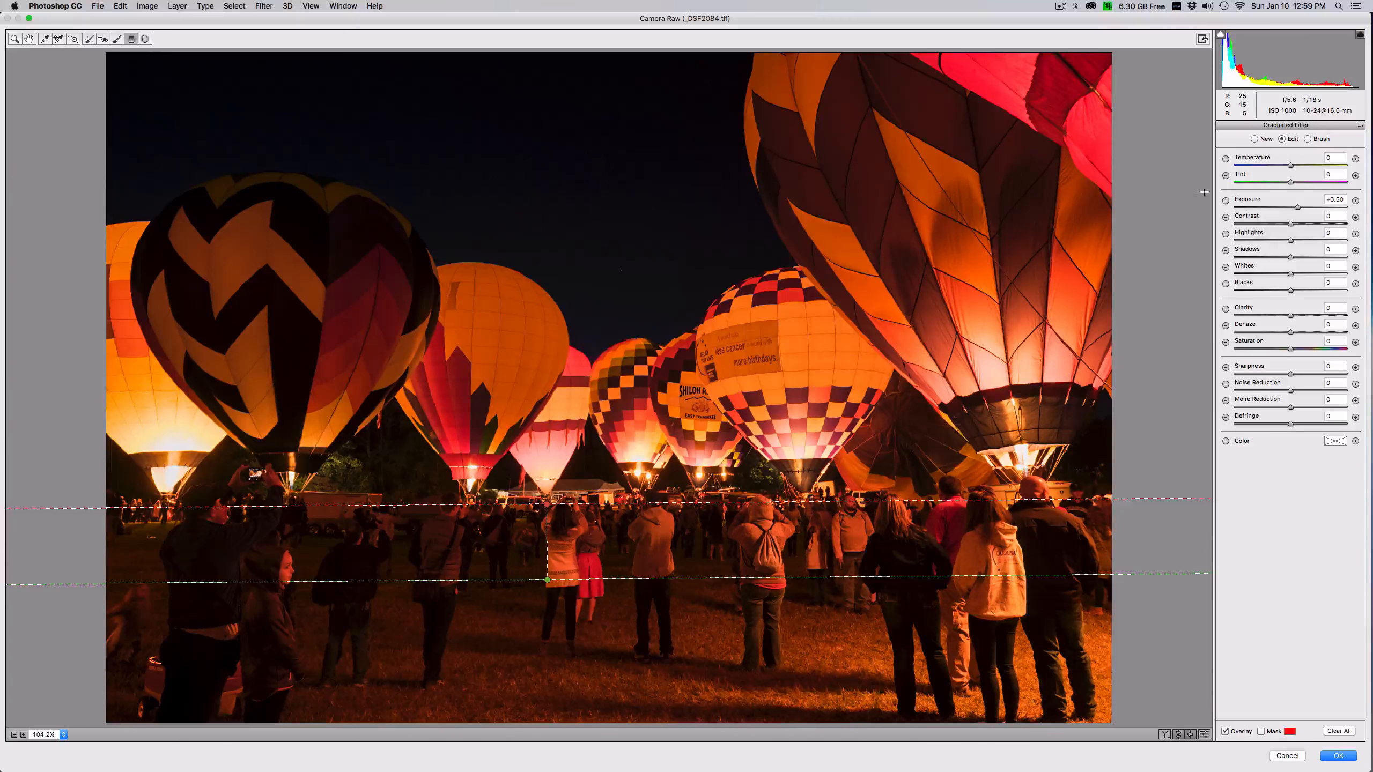
pyautogui.moveTo(1290, 316); pyautogui.dragTo(1303, 316)
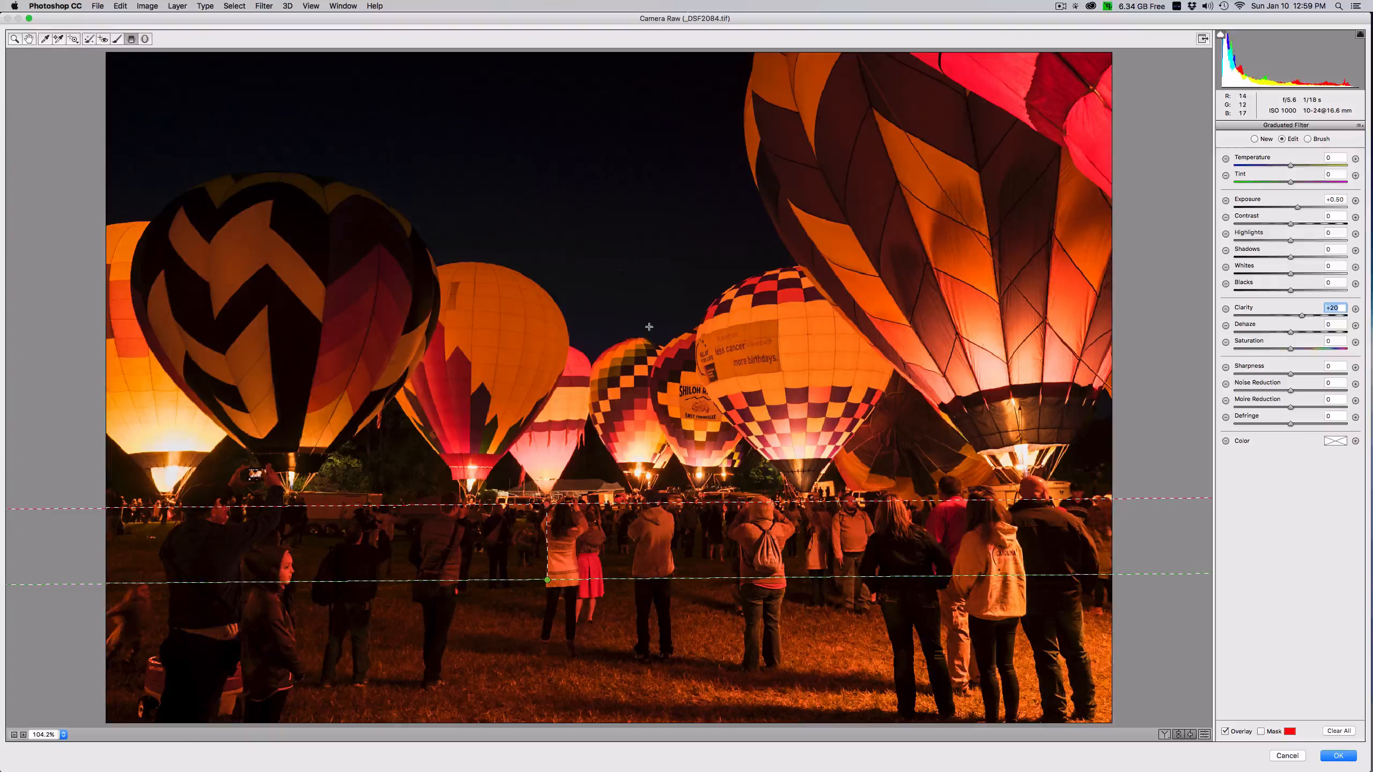
pyautogui.click(1348, 759)
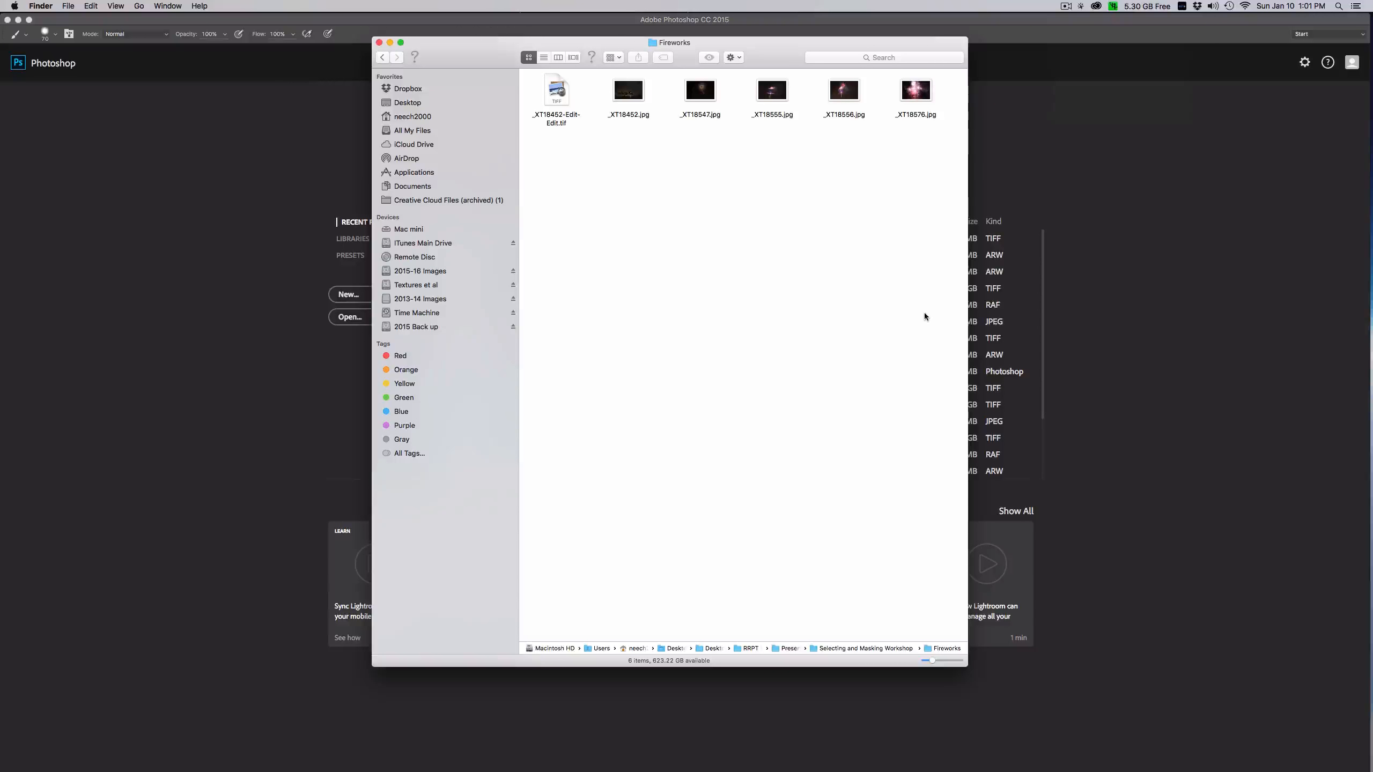
# - Open _XT18547.jpg and _XT18555.jpg from the Fireworks folder in Photoshop through Camera Raw
pyautogui.moveTo(600, 73); pyautogui.dragTo(947, 127)
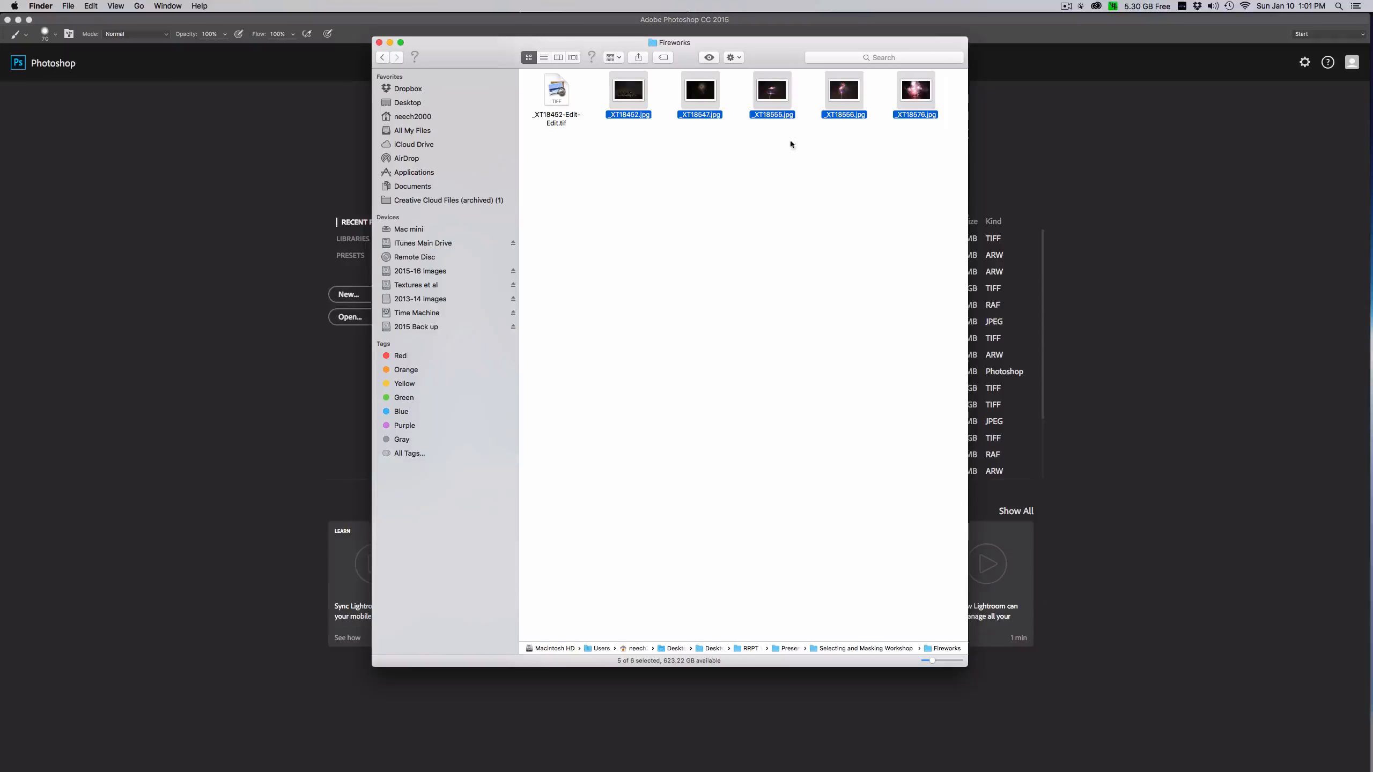
pyautogui.moveTo(919, 93); pyautogui.dragTo(1365, 143)
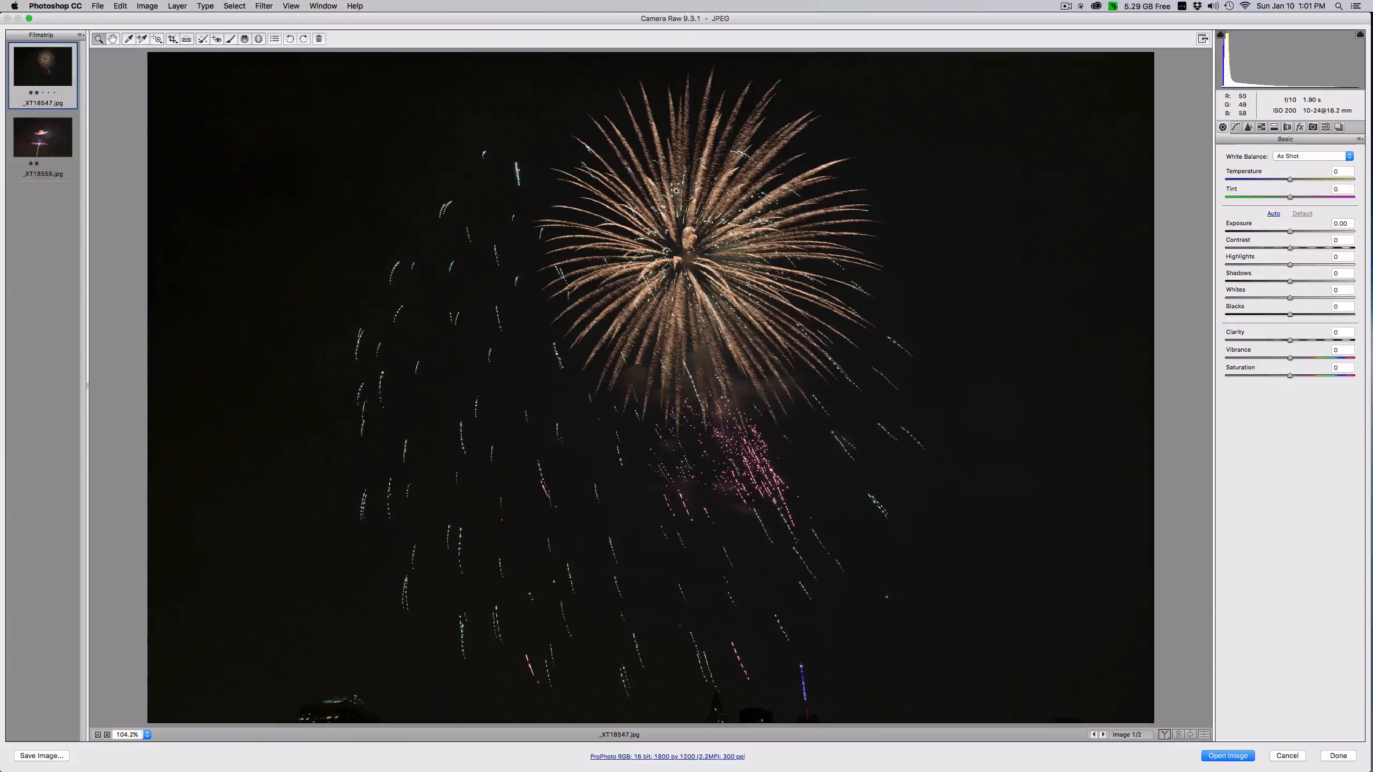
pyautogui.keyDown('shift'); pyautogui.click(57, 134); pyautogui.keyUp('shift')
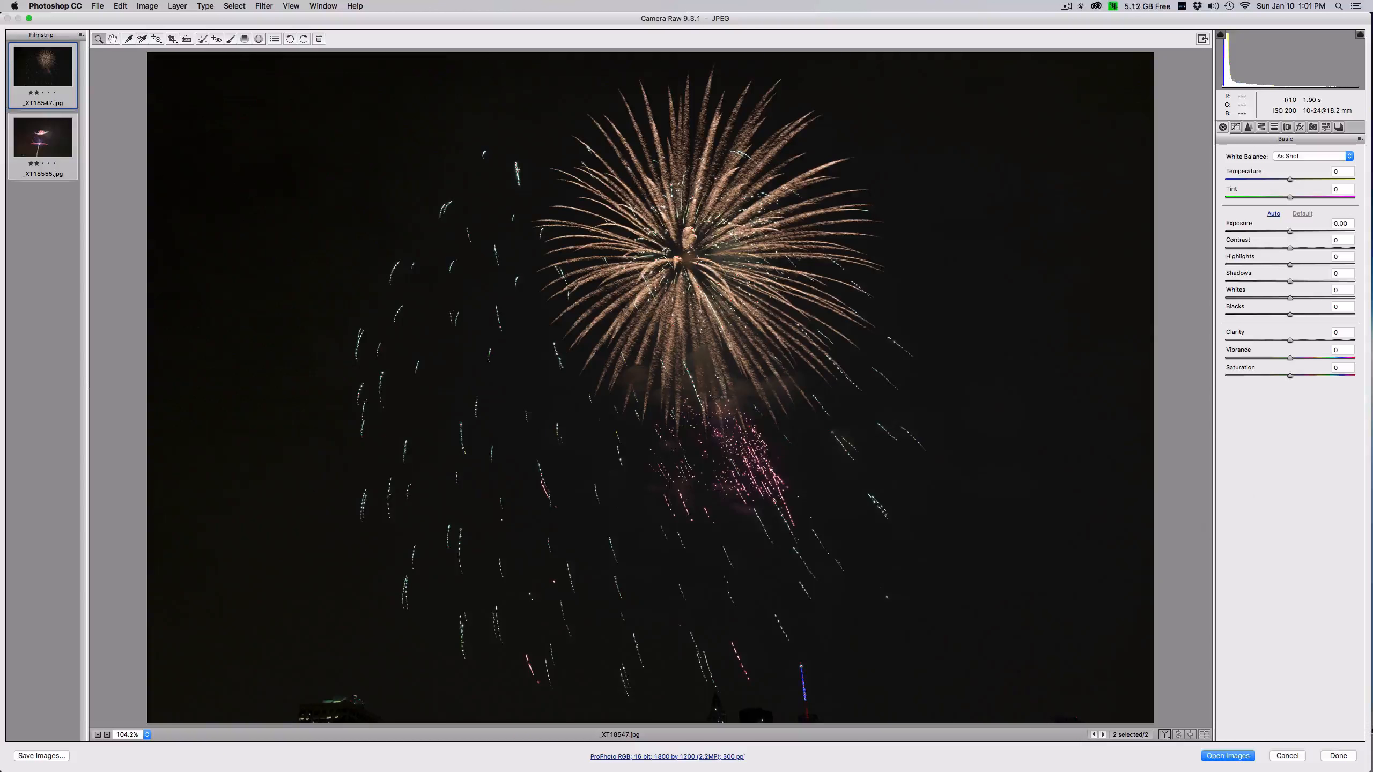
pyautogui.click(1227, 756)
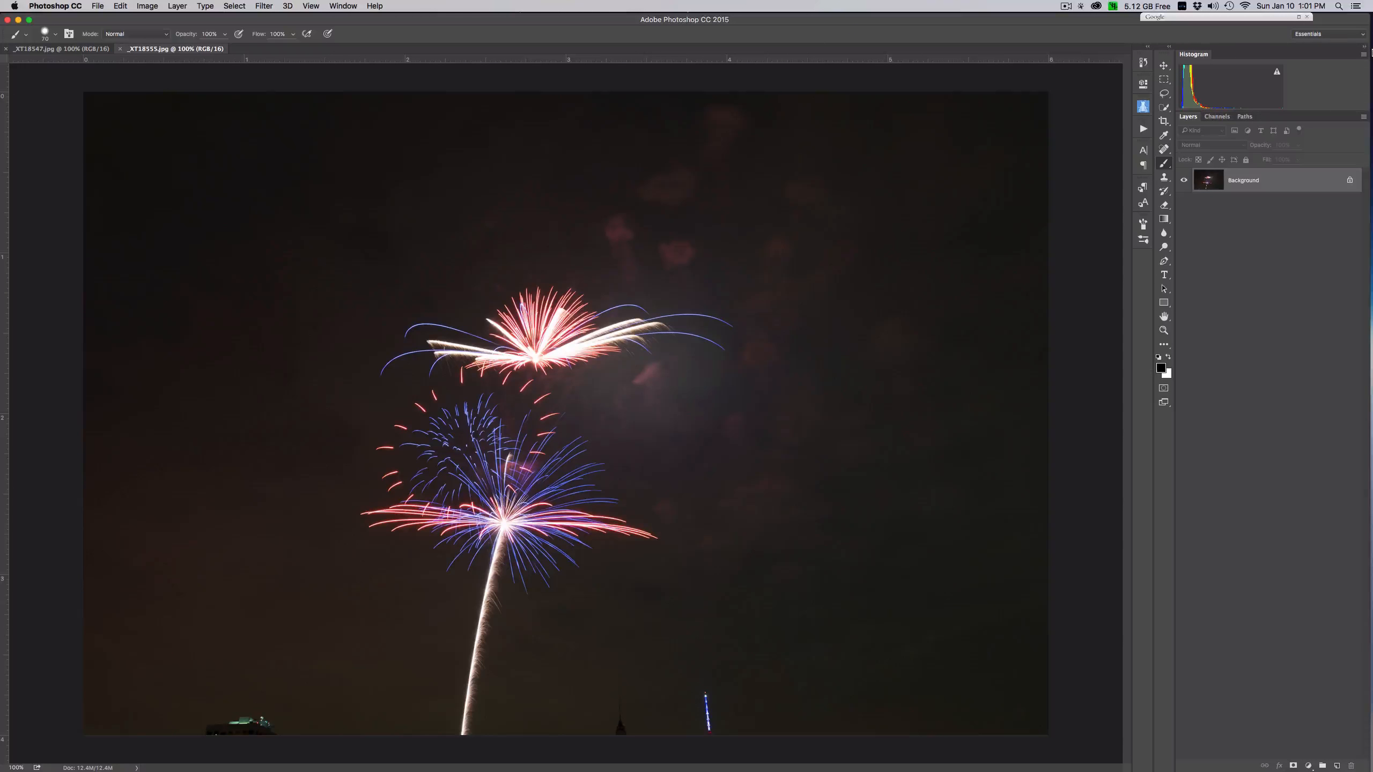
# - Open _XT18452.jpg, _XT18556.jpg and _XT18576.jpg from the Fireworks folder in Photoshop through Camera Raw
pyautogui.moveTo(1371, 54)
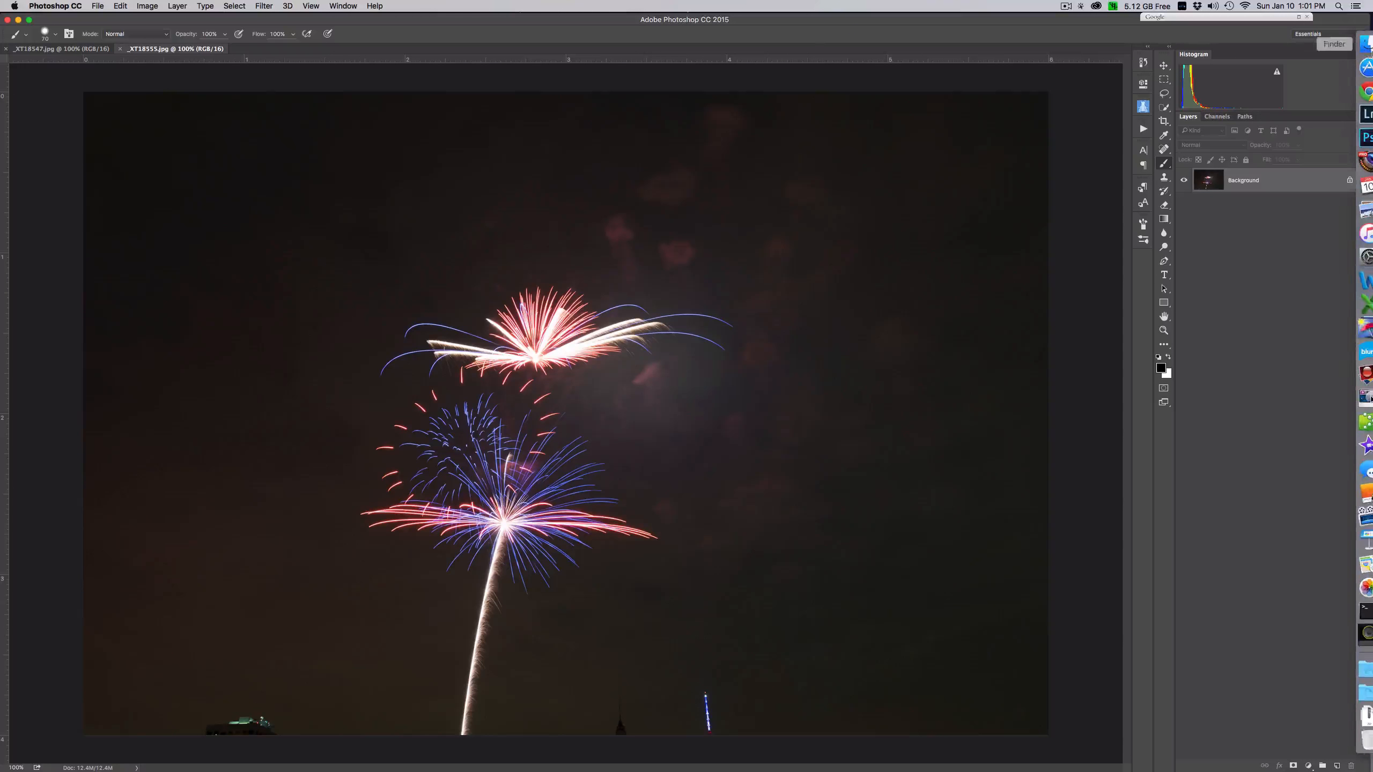
pyautogui.click(1358, 44)
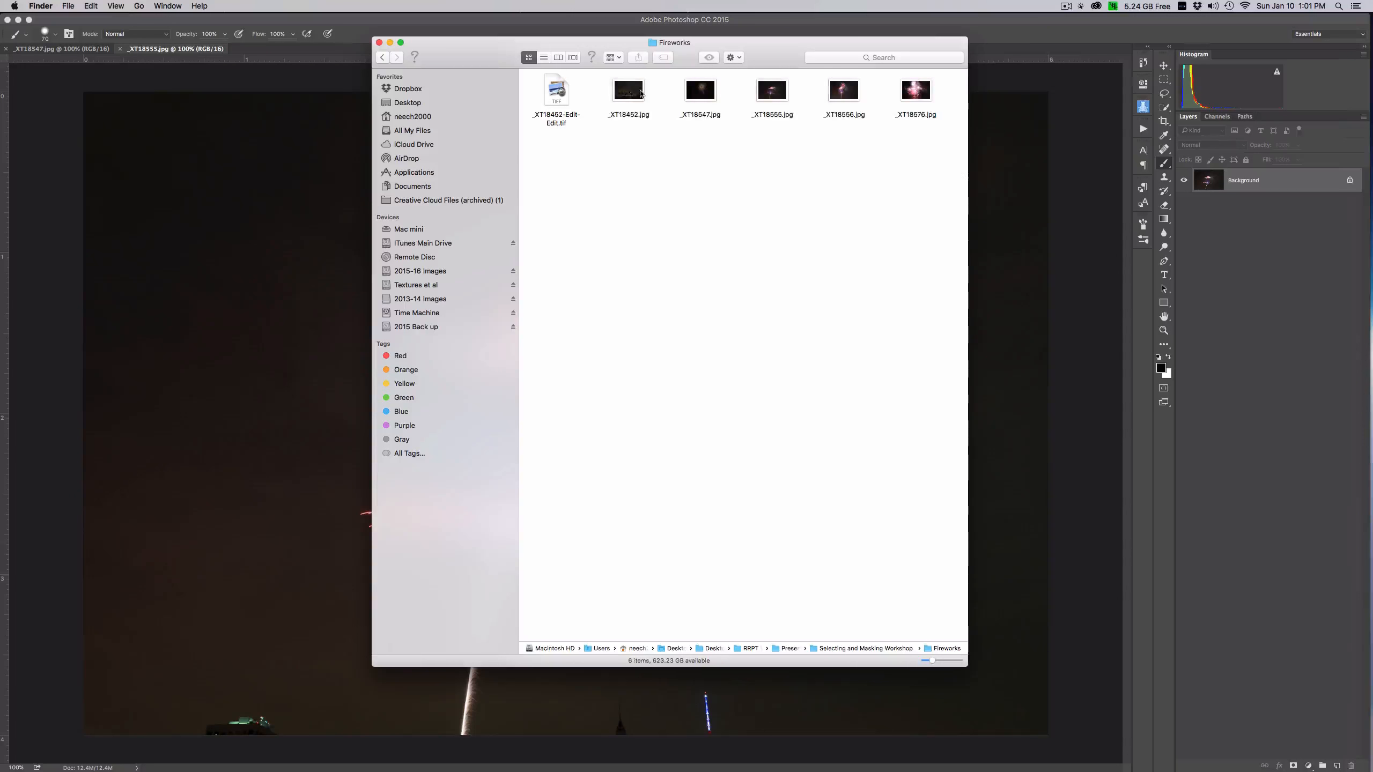
pyautogui.moveTo(607, 72); pyautogui.dragTo(1360, 398)
pyautogui.moveTo(1361, 399); pyautogui.dragTo(1360, 398)
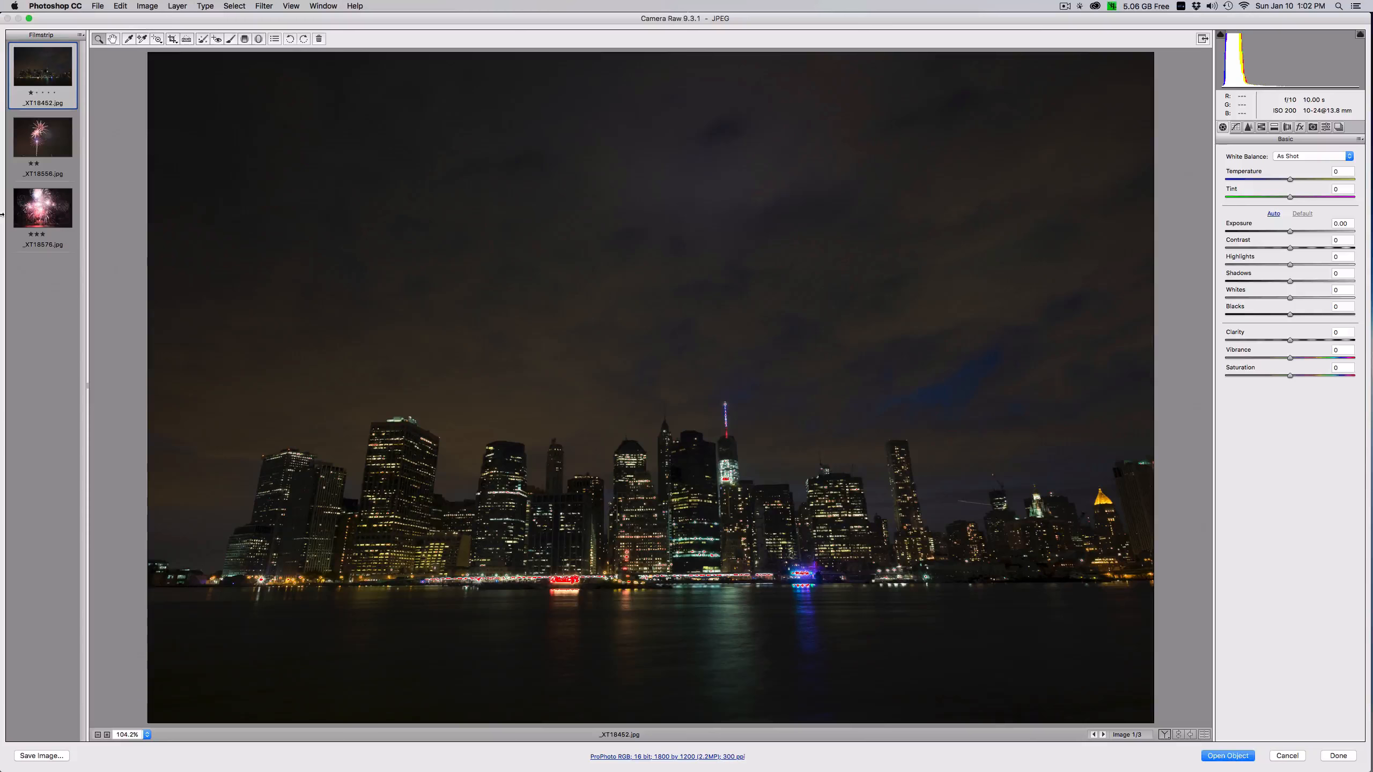
pyautogui.press('super+a')
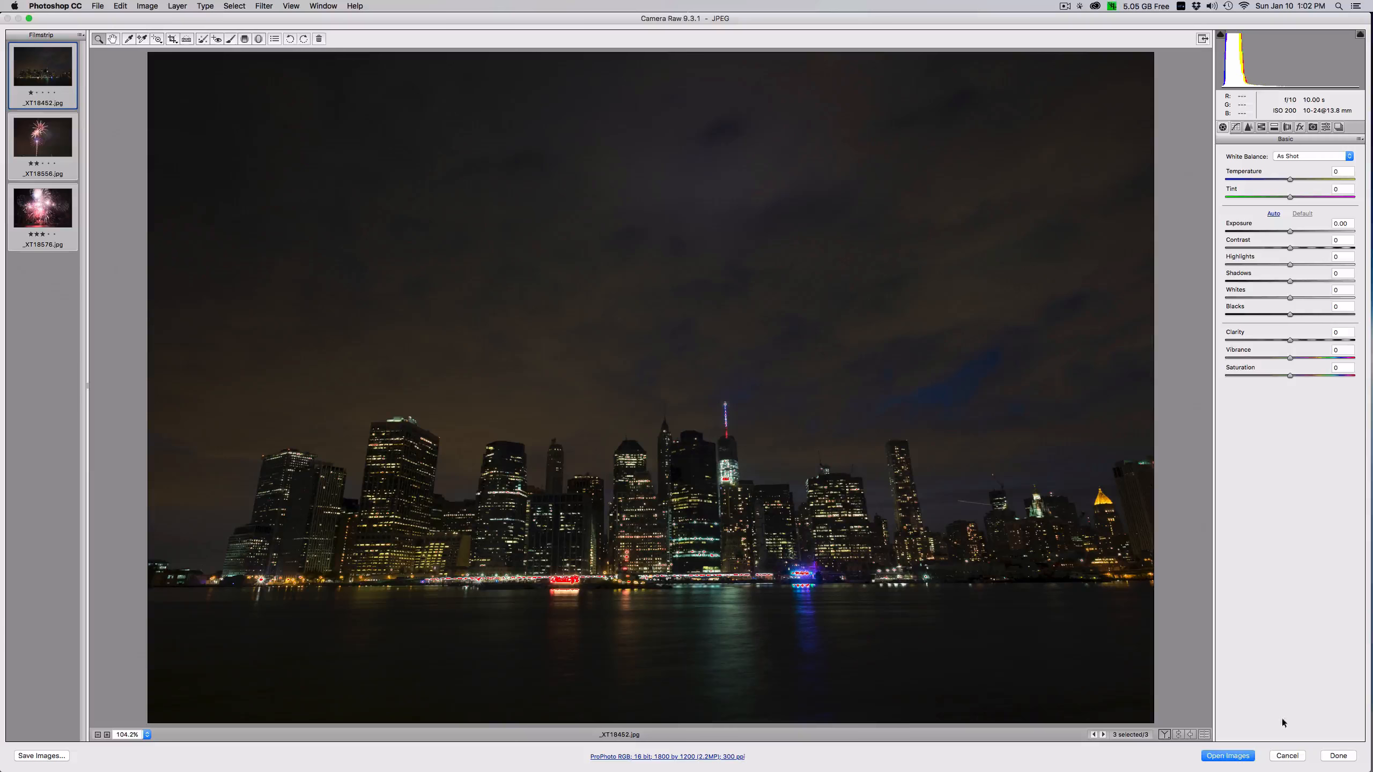
pyautogui.click(1216, 757)
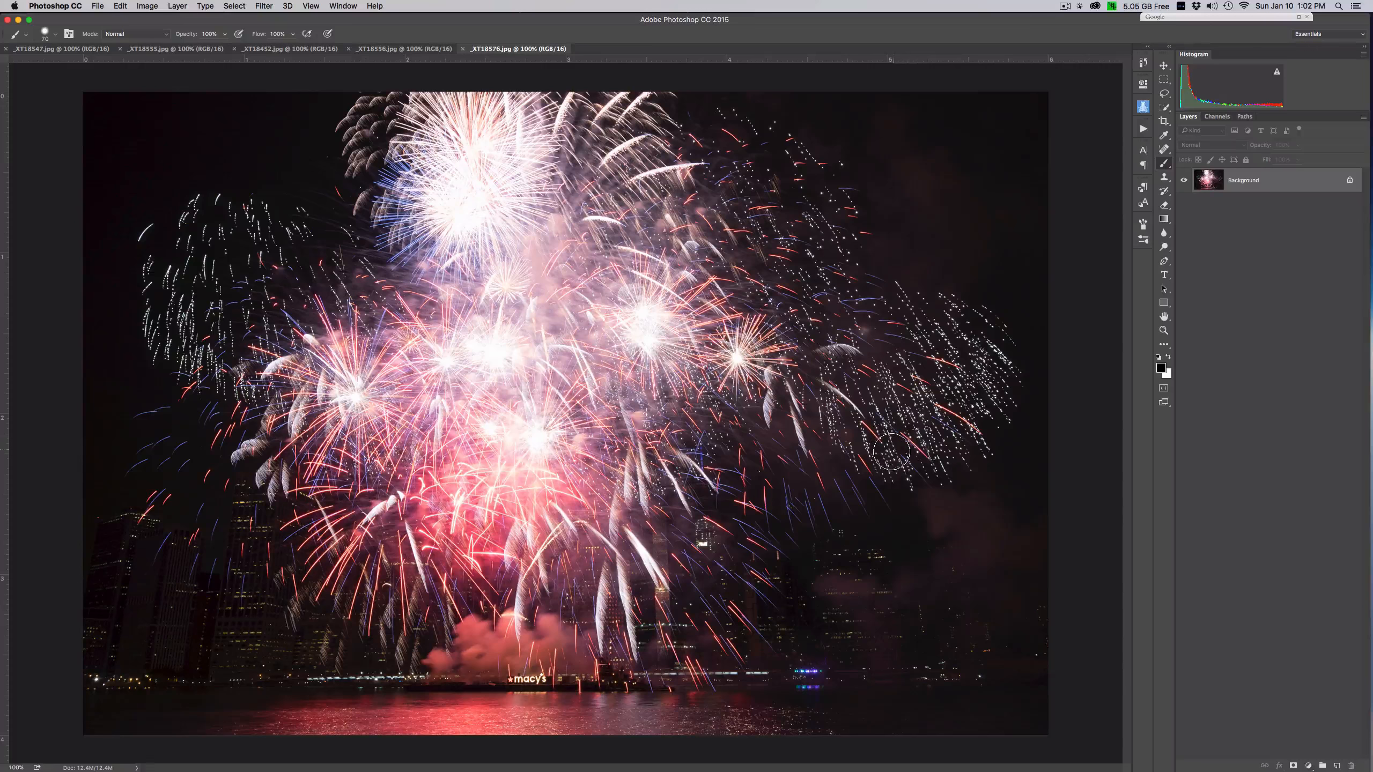
# - In the skyline image _XT18452.jpg, unlock the background layer and convert it to a smart object
pyautogui.click(390, 49)
pyautogui.click(259, 48)
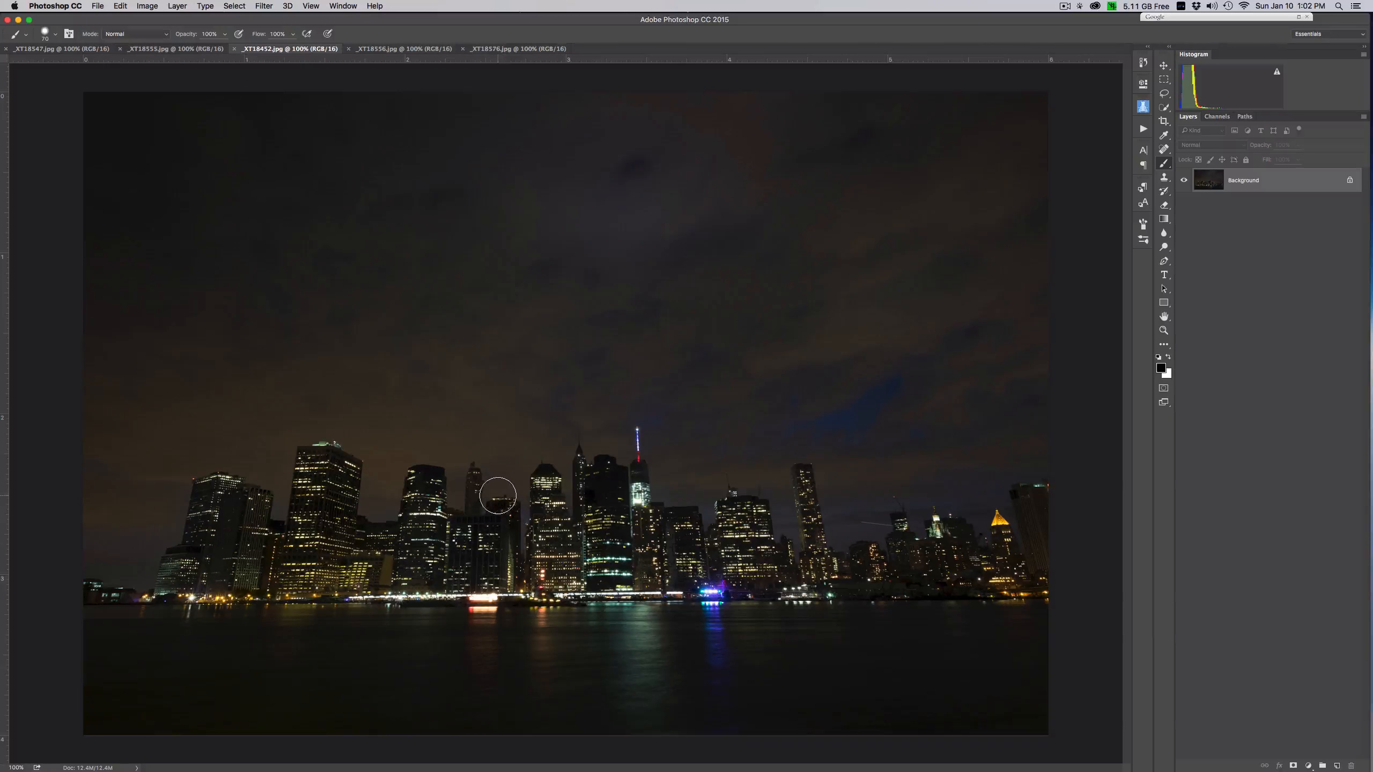
pyautogui.click(1350, 180)
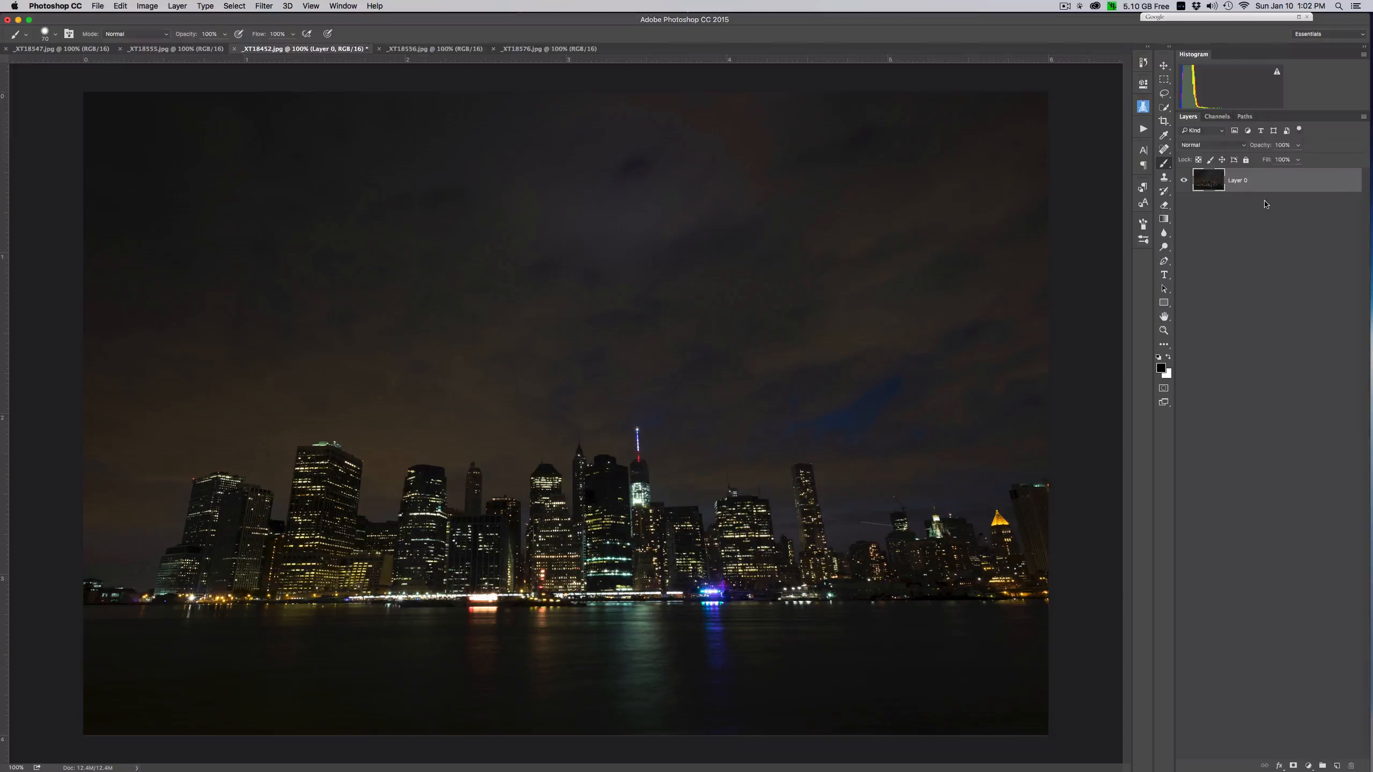
pyautogui.rightClick(1296, 182)
pyautogui.click(1207, 295)
# - Straighten the skyline's perspective with Camera Raw's manual lens corrections, using Vertical -43 and Scale about 118
pyautogui.click(268, 6)
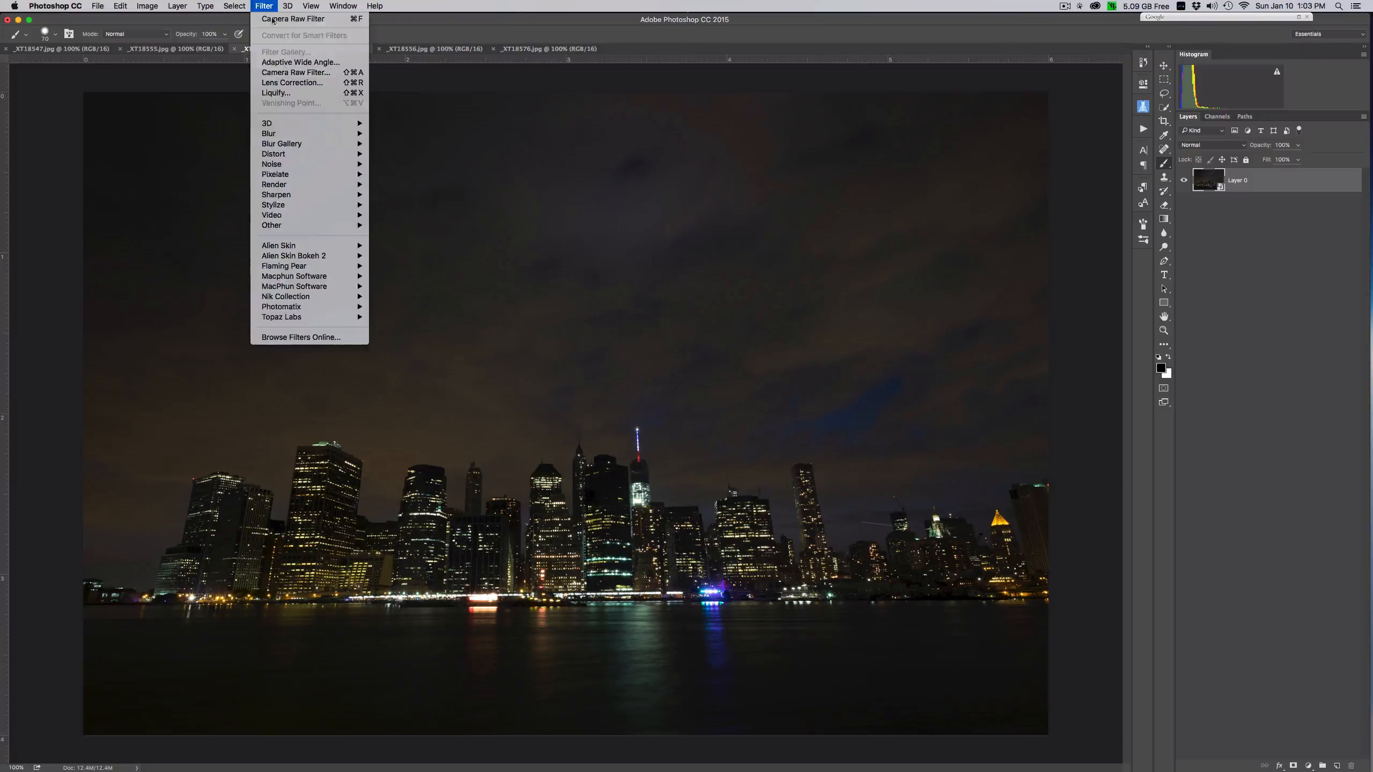
pyautogui.click(307, 73)
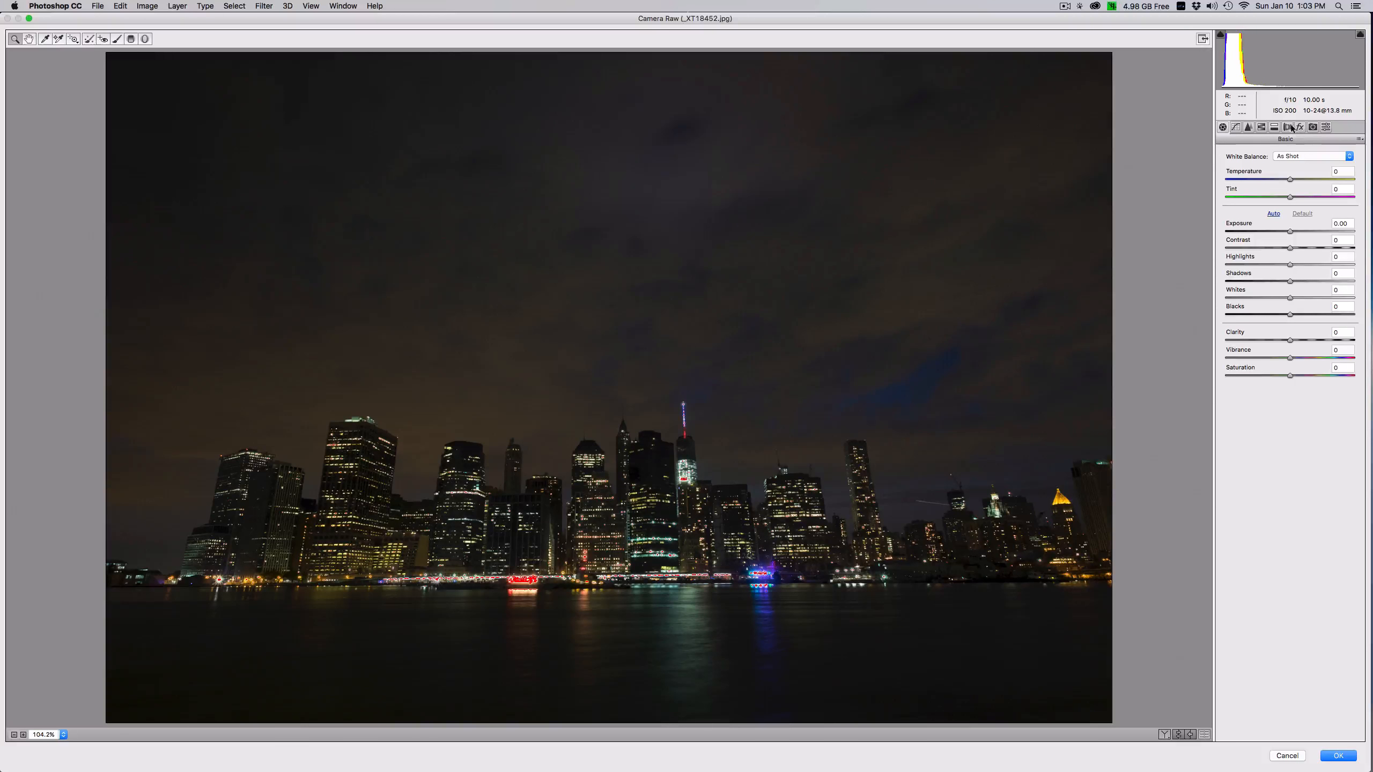
pyautogui.click(1290, 127)
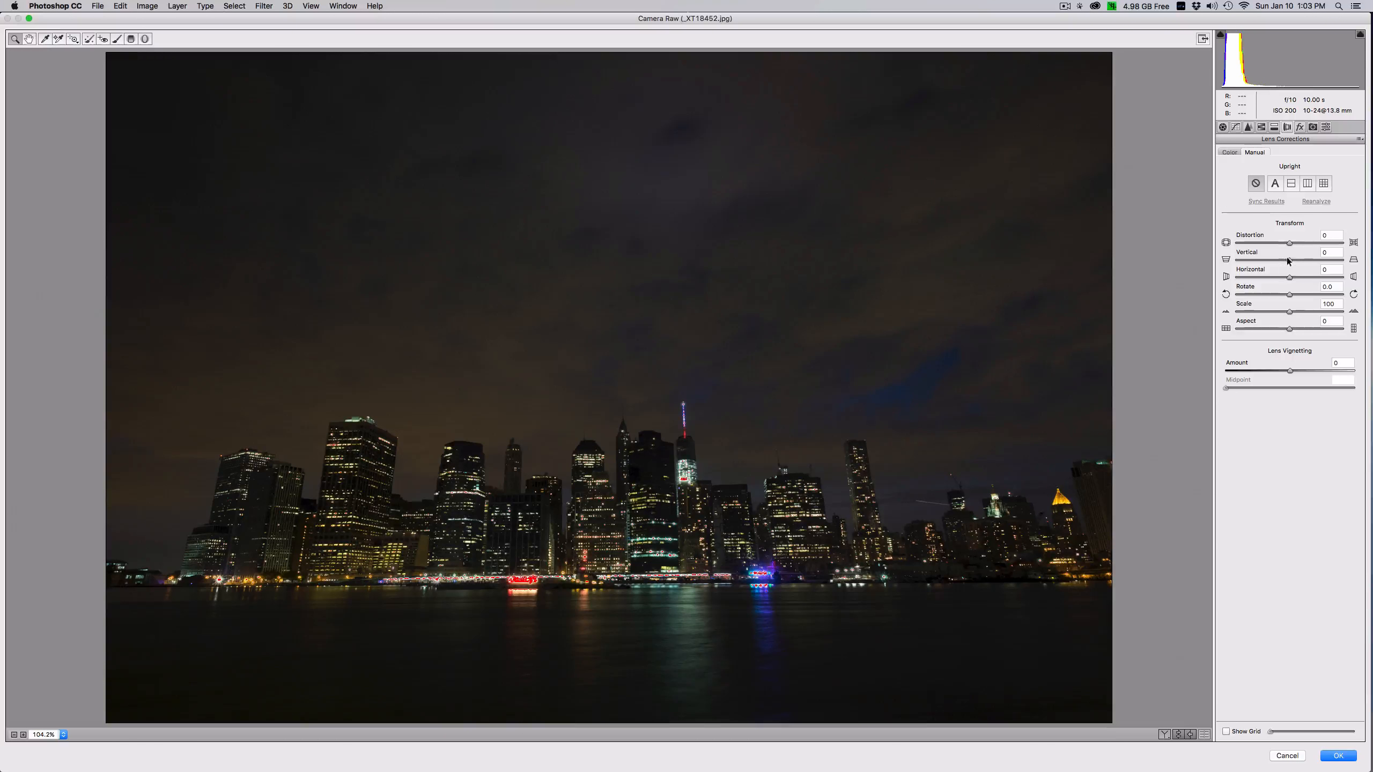
pyautogui.moveTo(1289, 260); pyautogui.dragTo(1263, 264)
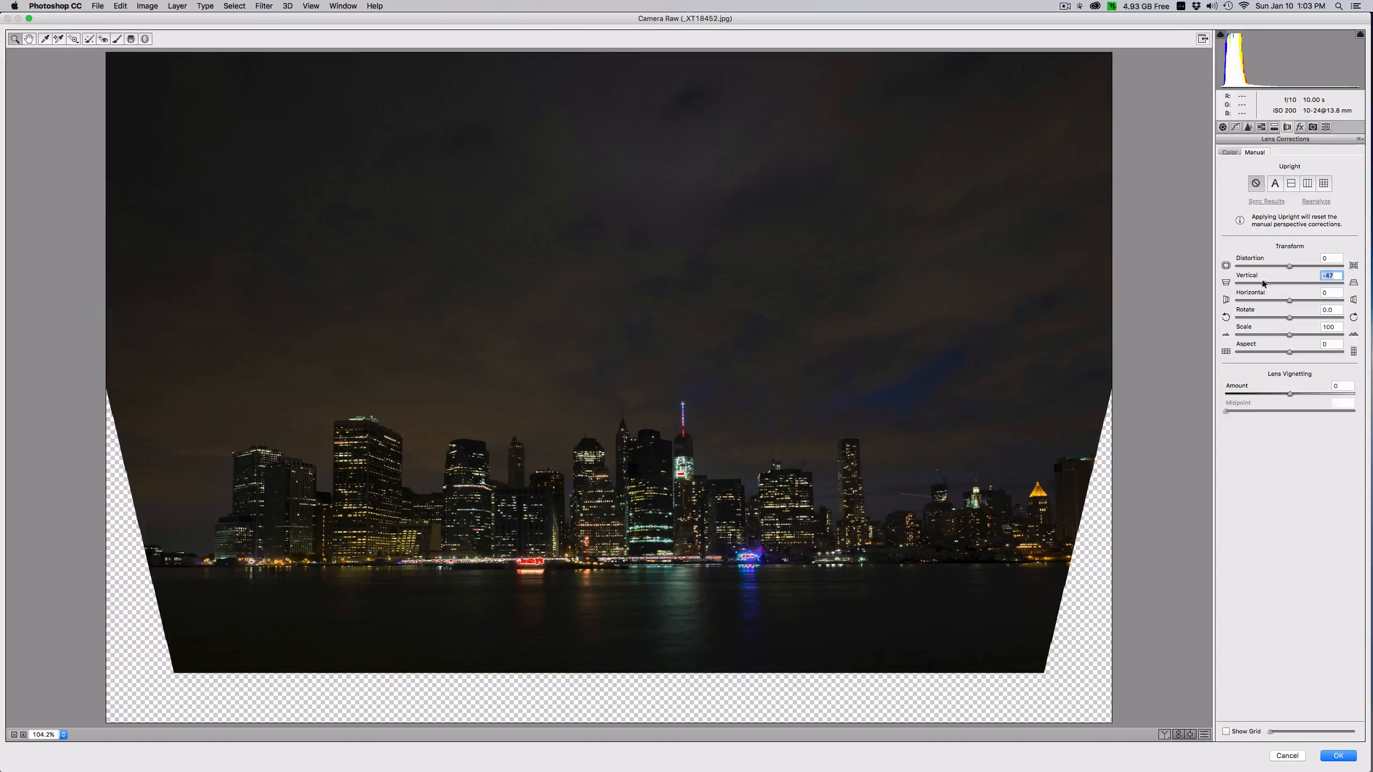
pyautogui.moveTo(1263, 282); pyautogui.dragTo(1267, 284)
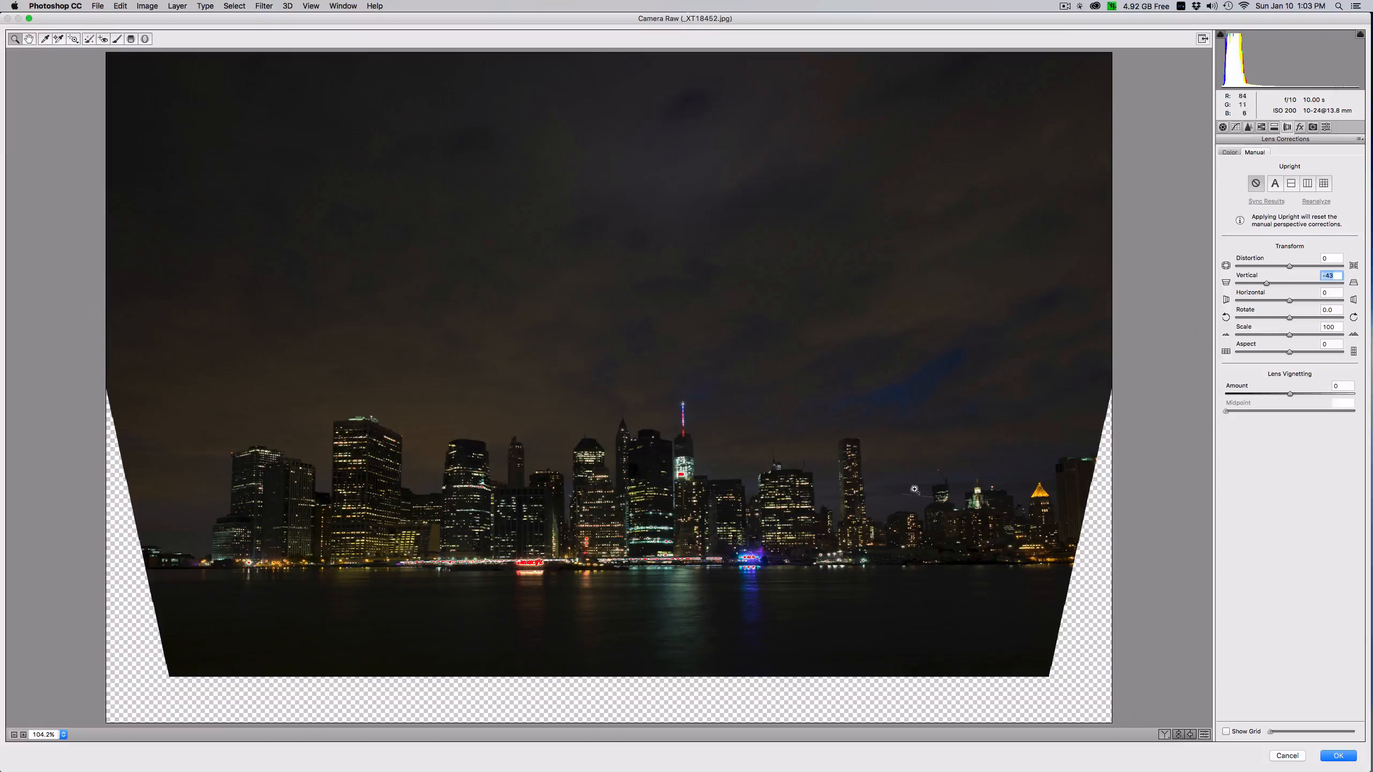
pyautogui.moveTo(1290, 335); pyautogui.dragTo(1307, 337)
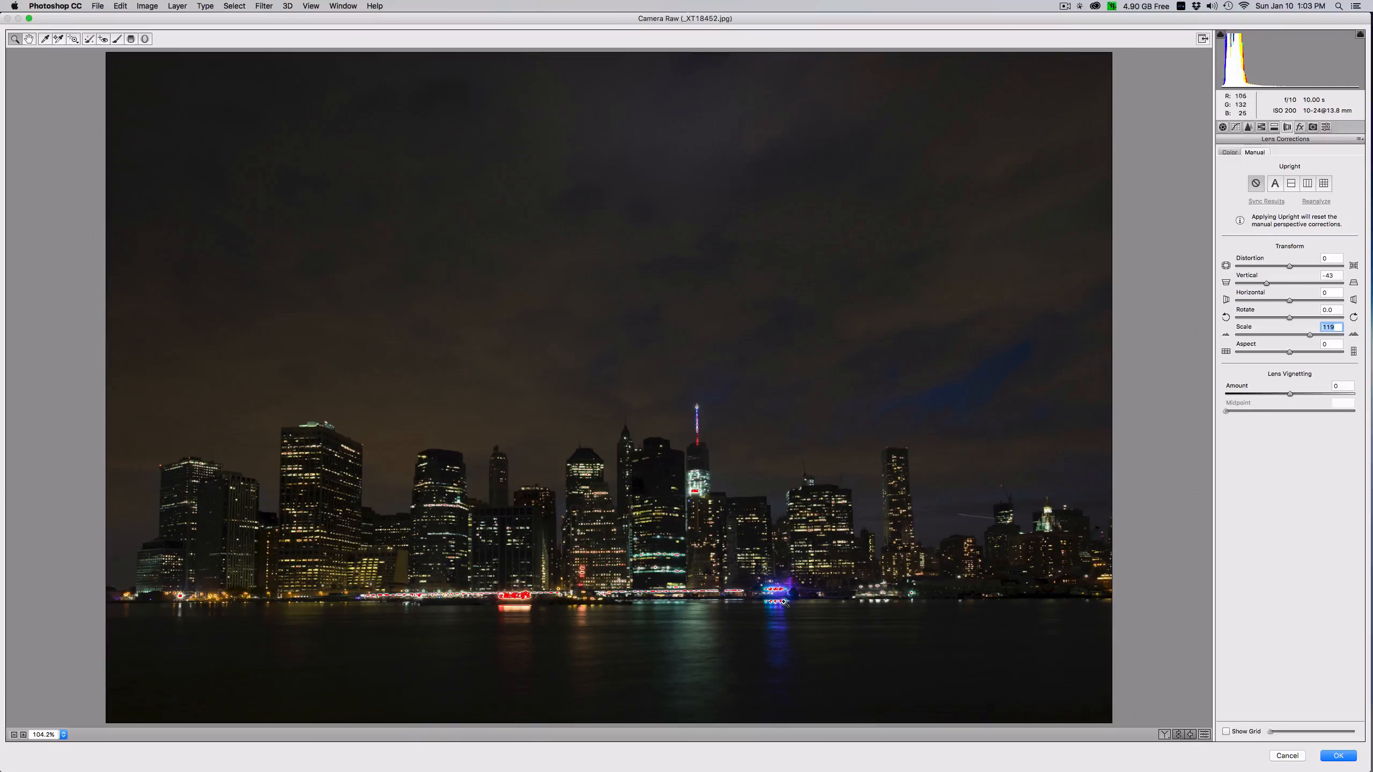
pyautogui.click(1337, 756)
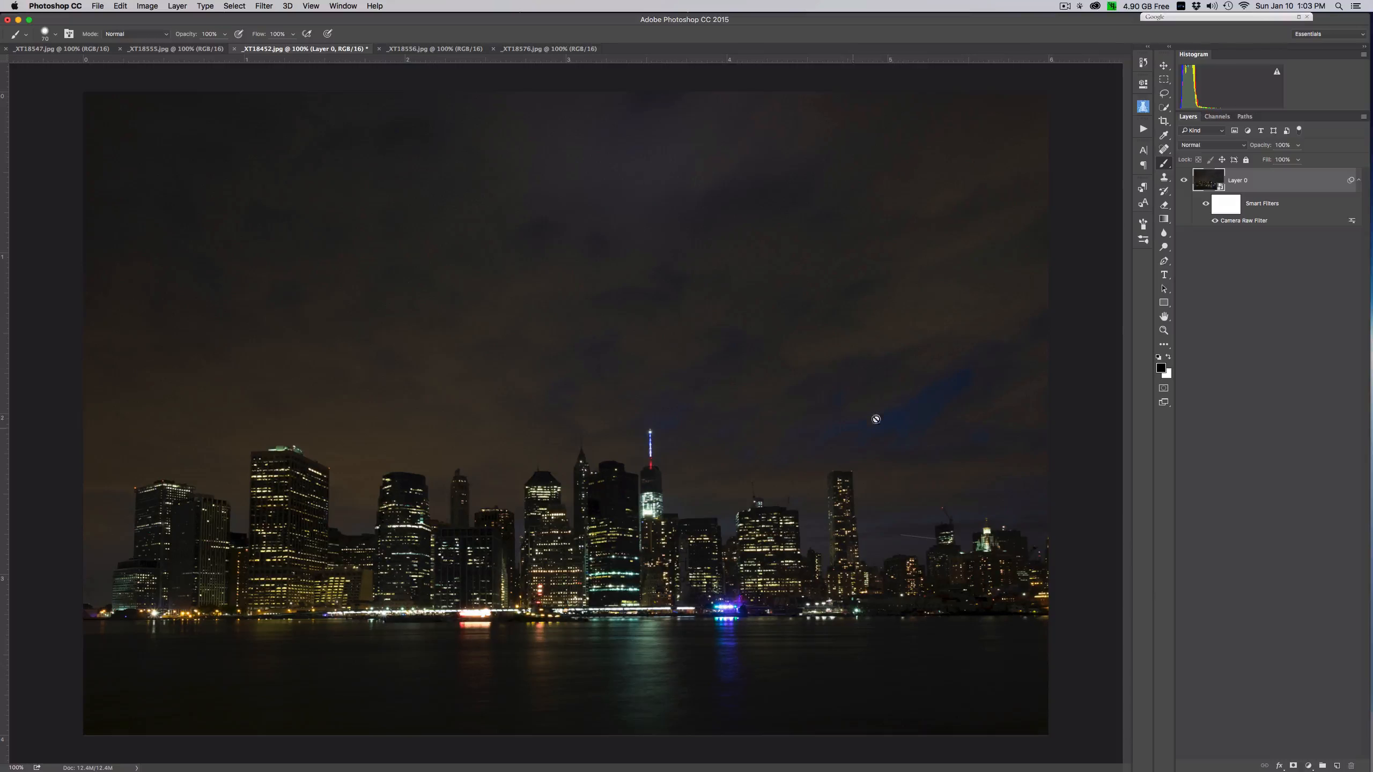
# - Review the open fireworks images _XT18556.jpg, _XT18576.jpg, _XT18555.jpg and _XT18547.jpg alongside the skyline photo
pyautogui.click(419, 50)
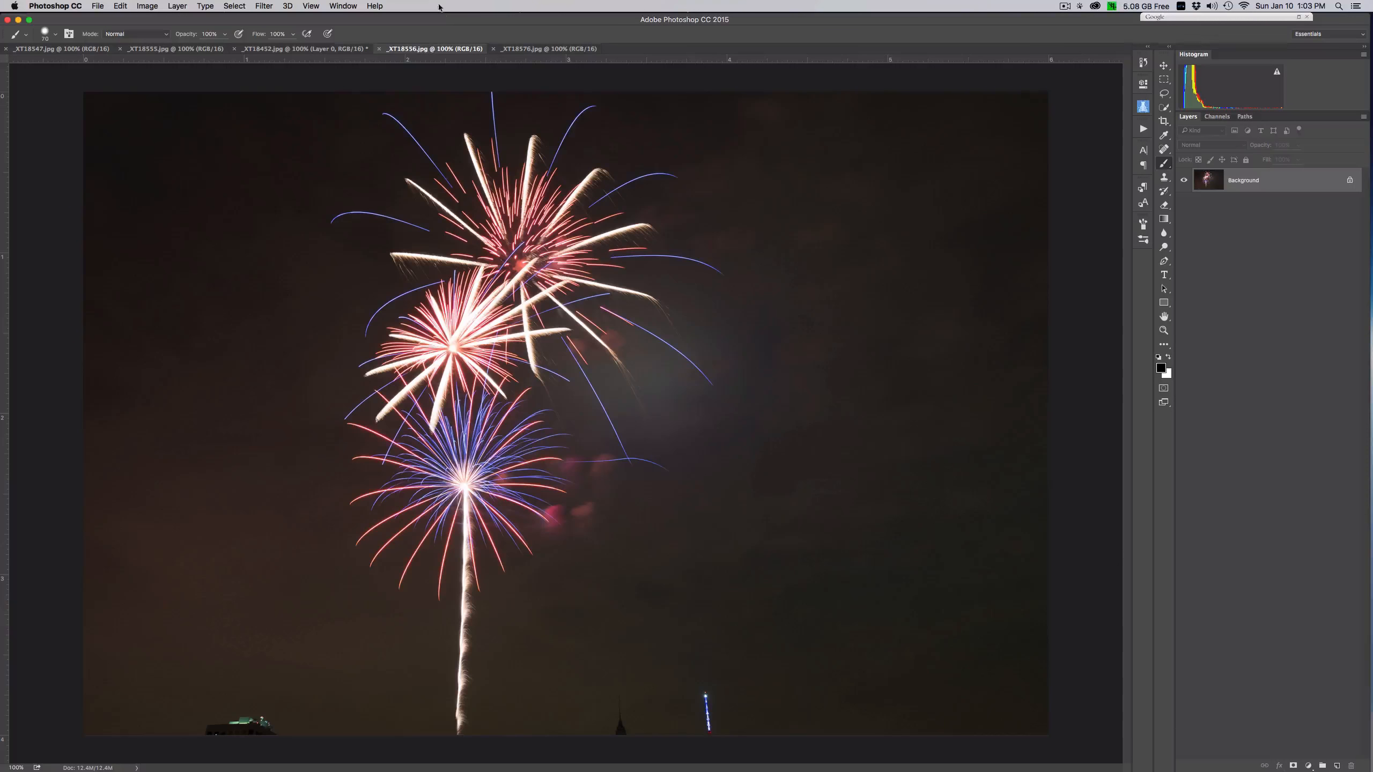
pyautogui.click(537, 50)
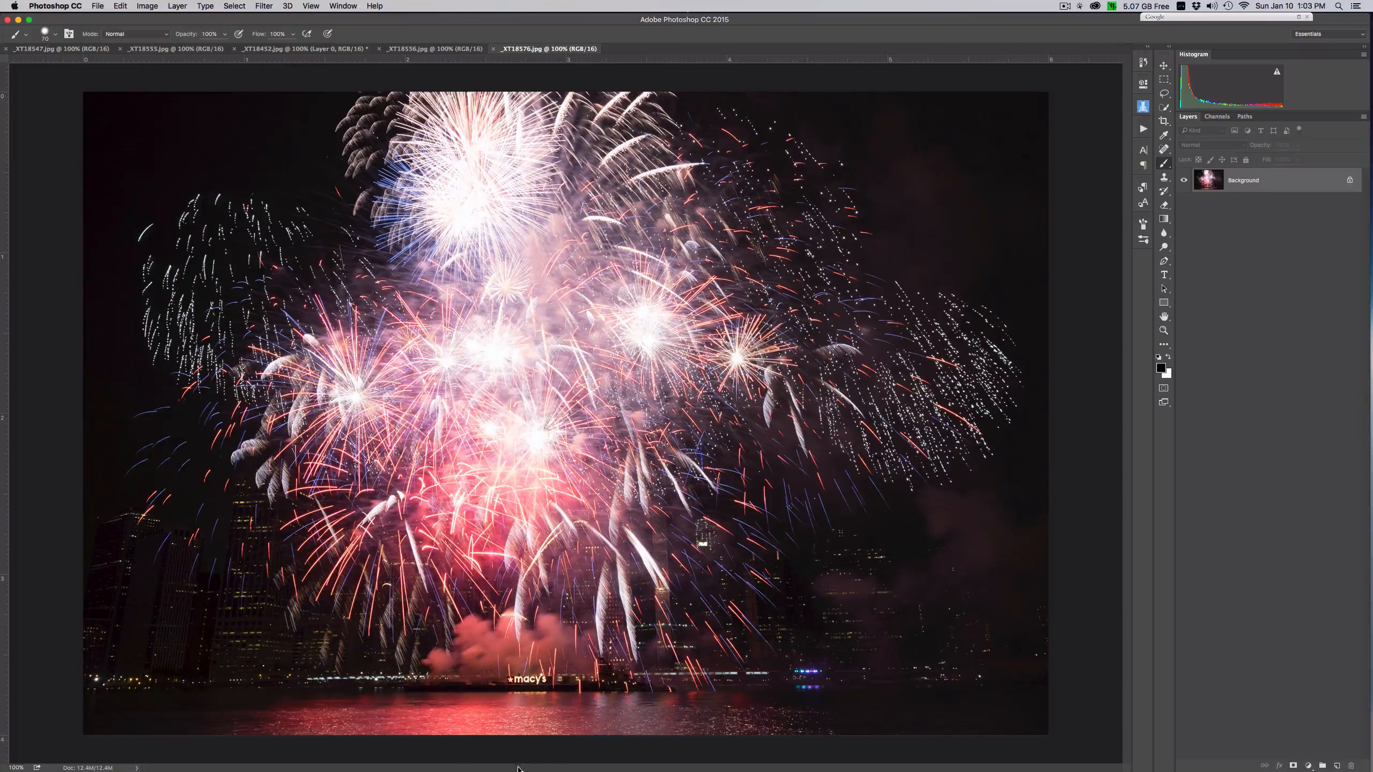
pyautogui.click(432, 48)
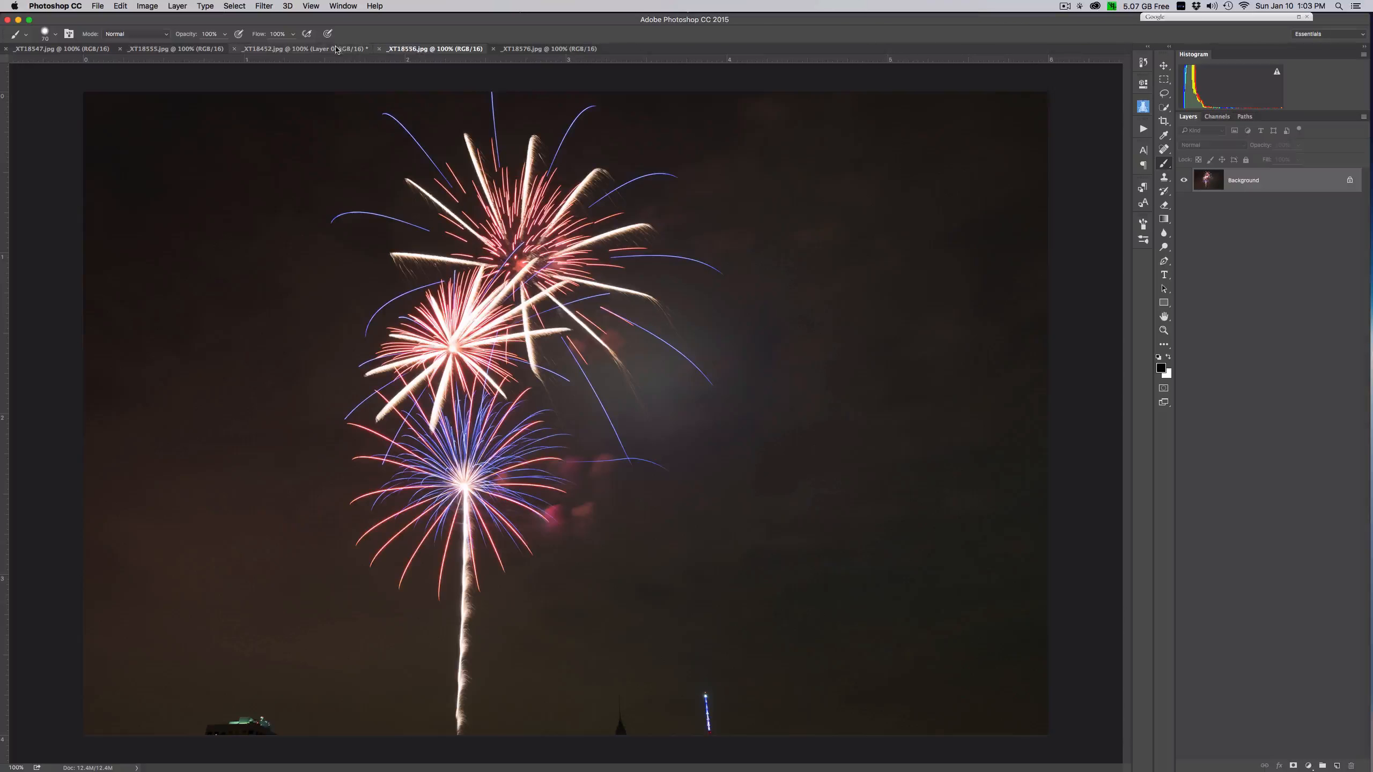
pyautogui.click(272, 49)
pyautogui.click(176, 50)
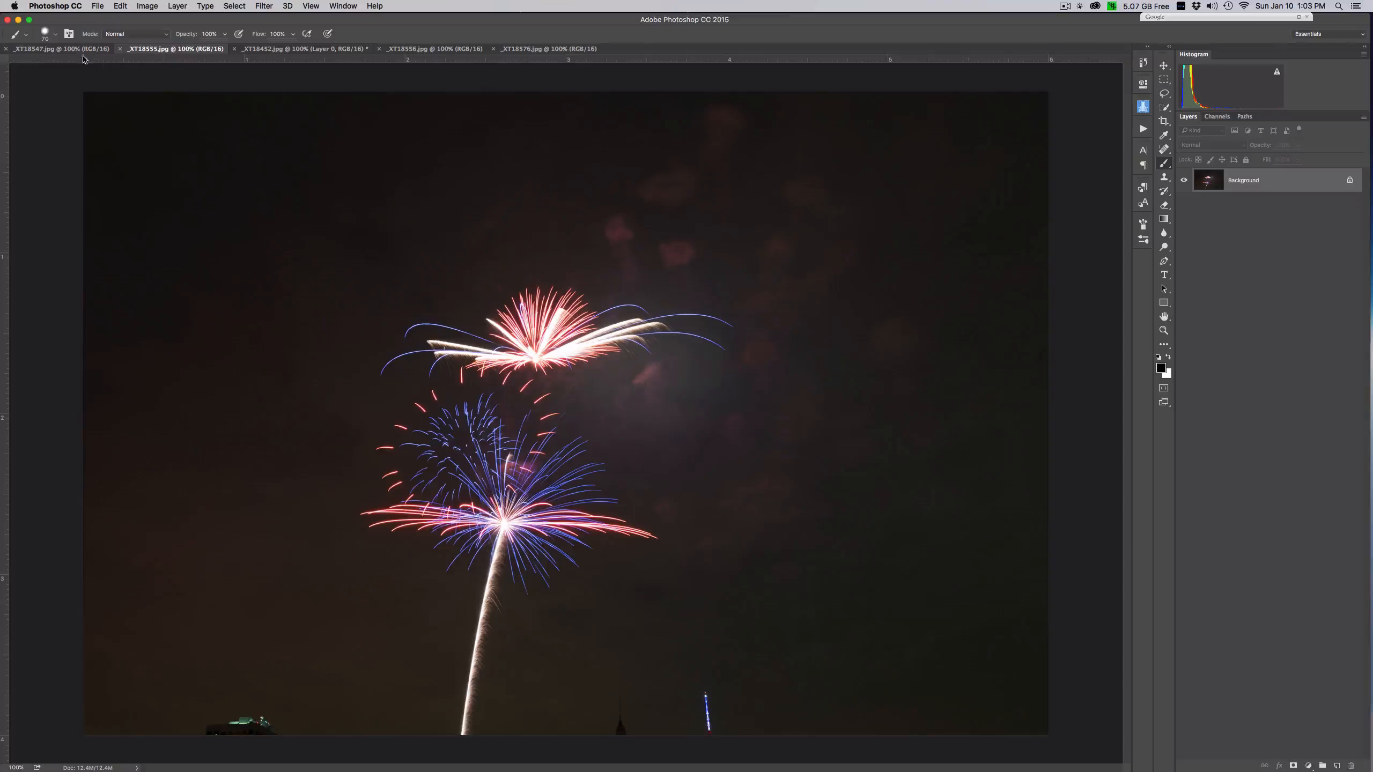
pyautogui.click(76, 50)
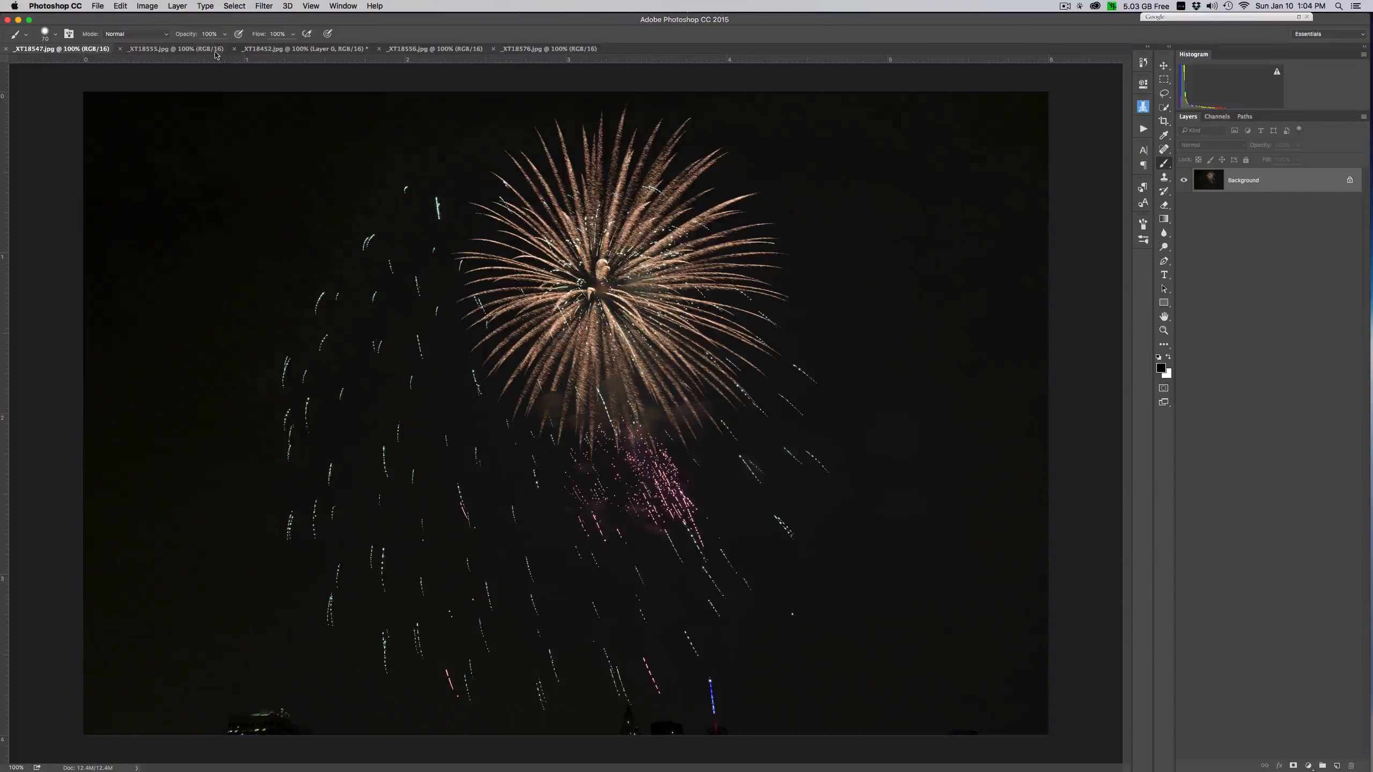
pyautogui.click(215, 54)
# - In the skyline image _XT18452.jpg, extend the canvas upward above the sky with the Crop tool
pyautogui.click(341, 53)
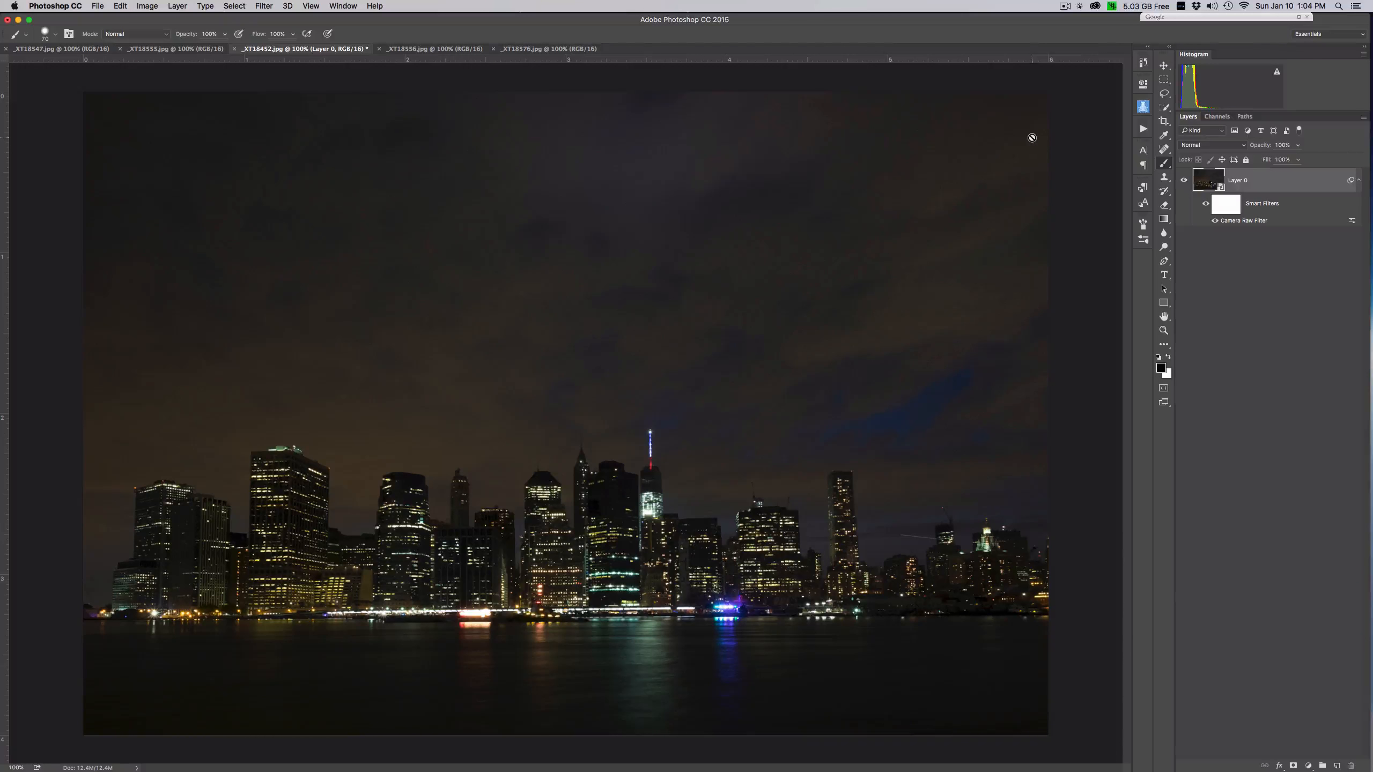
pyautogui.press('super+minus')
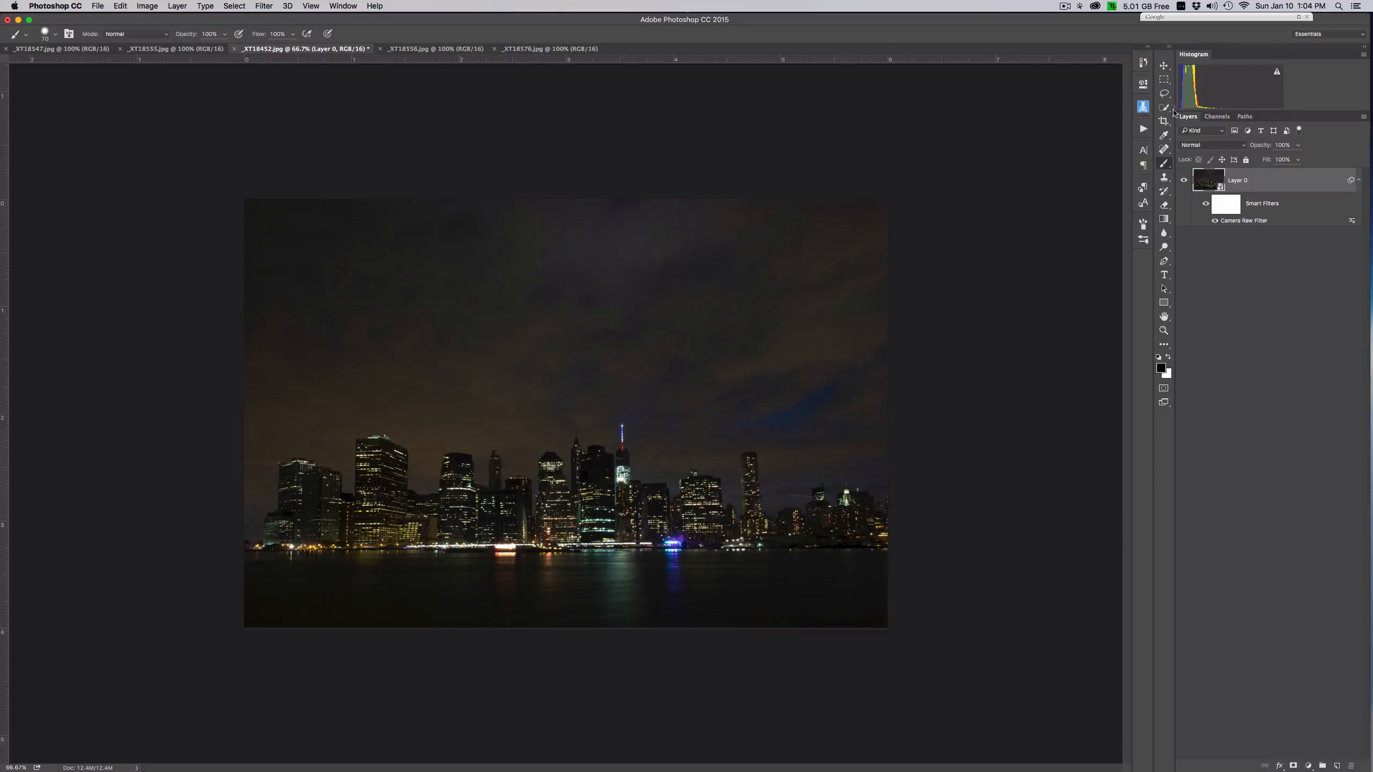
pyautogui.click(1163, 121)
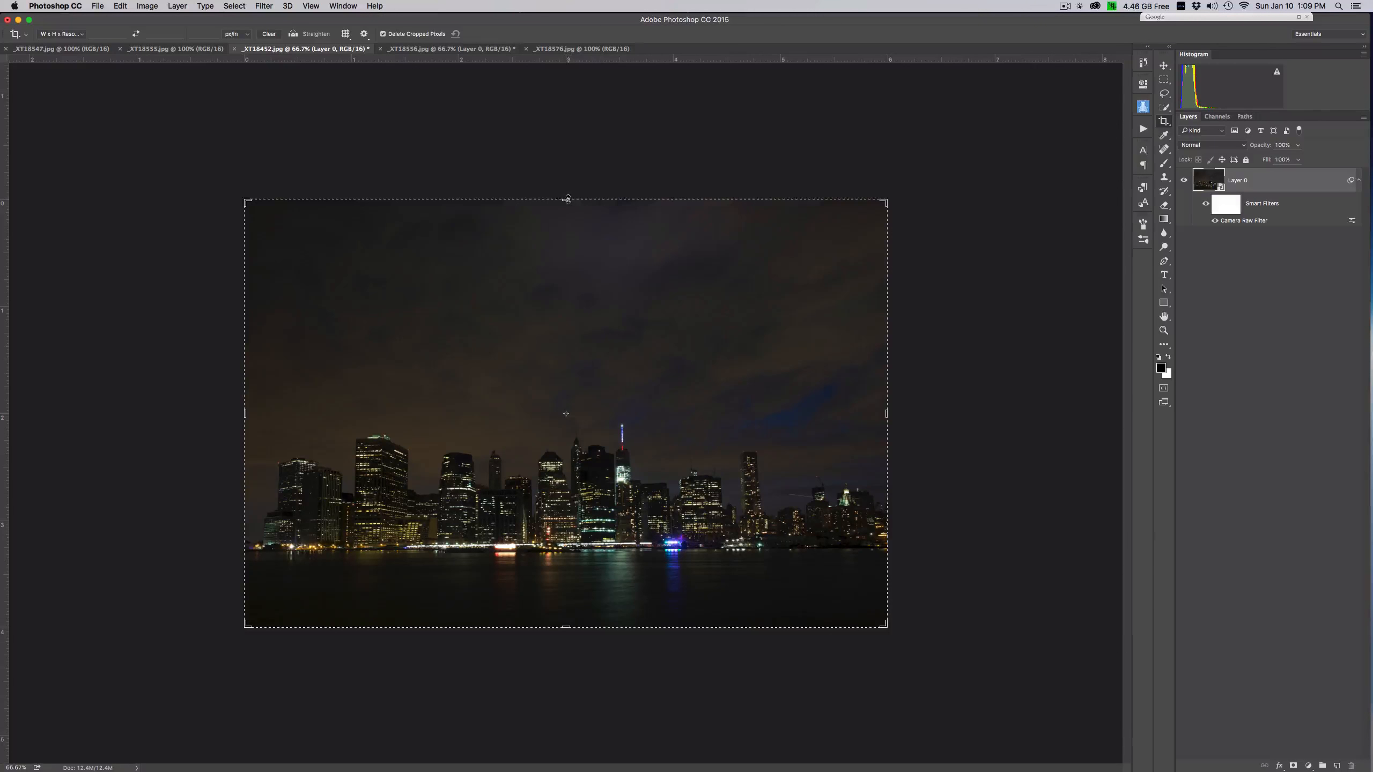
pyautogui.moveTo(568, 199); pyautogui.dragTo(572, 172)
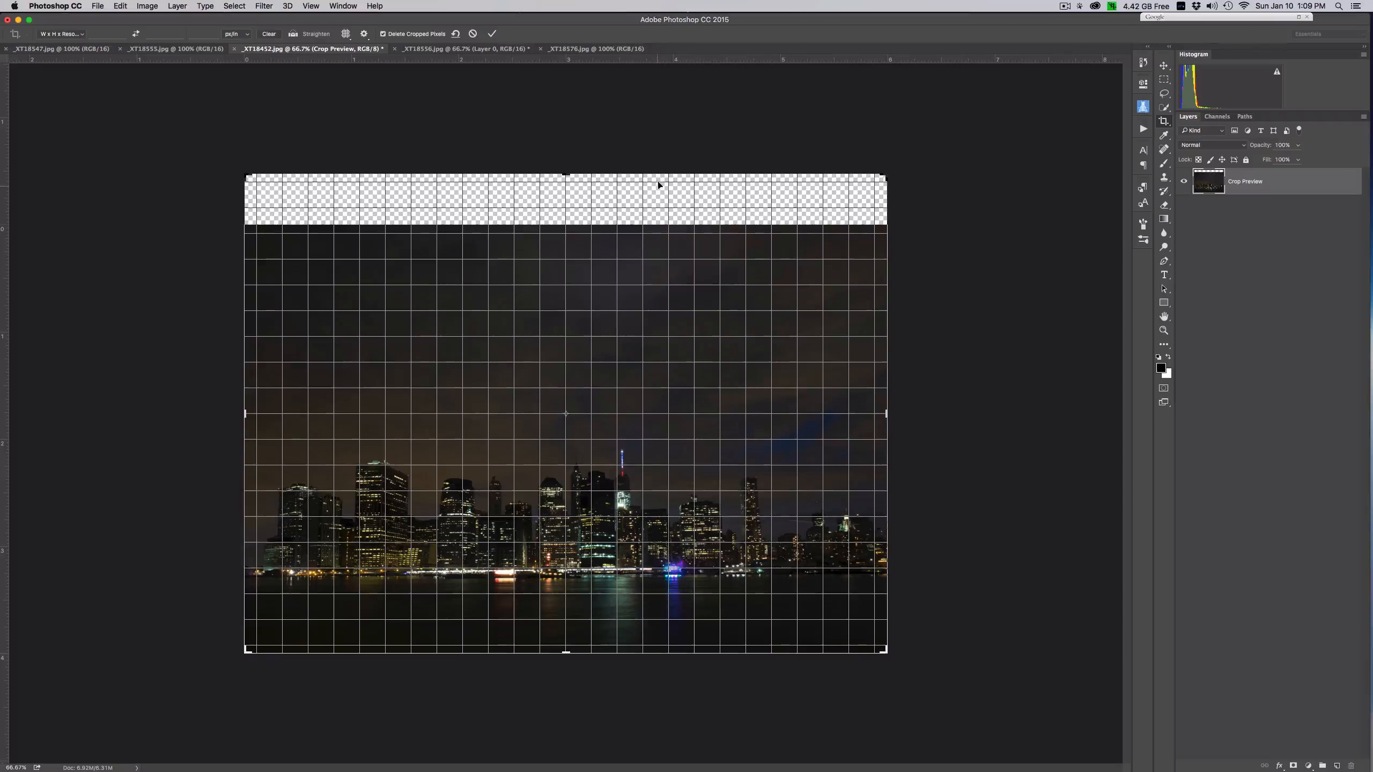
pyautogui.press('Return')
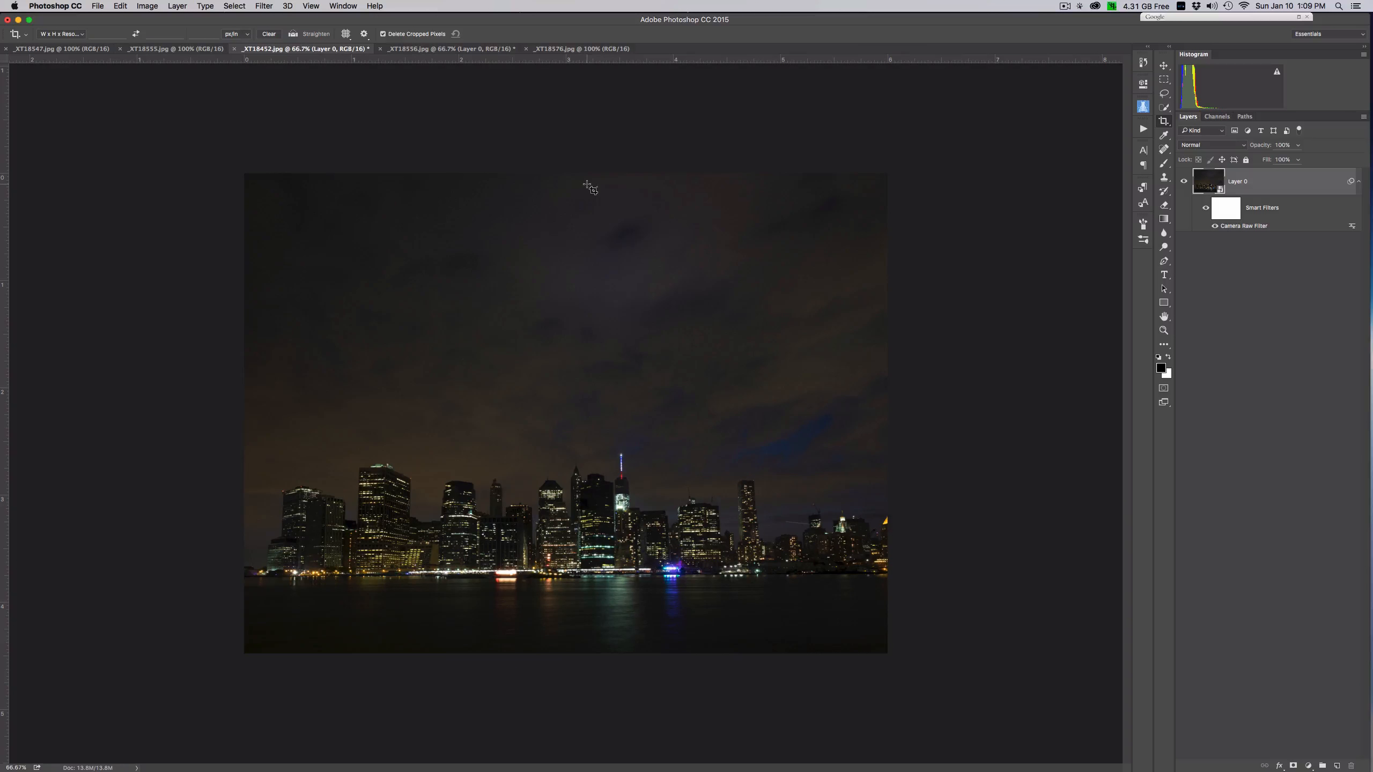
# - In _XT18576.jpg, unlock the background layer and extend the canvas below the water with the Crop tool
pyautogui.click(570, 50)
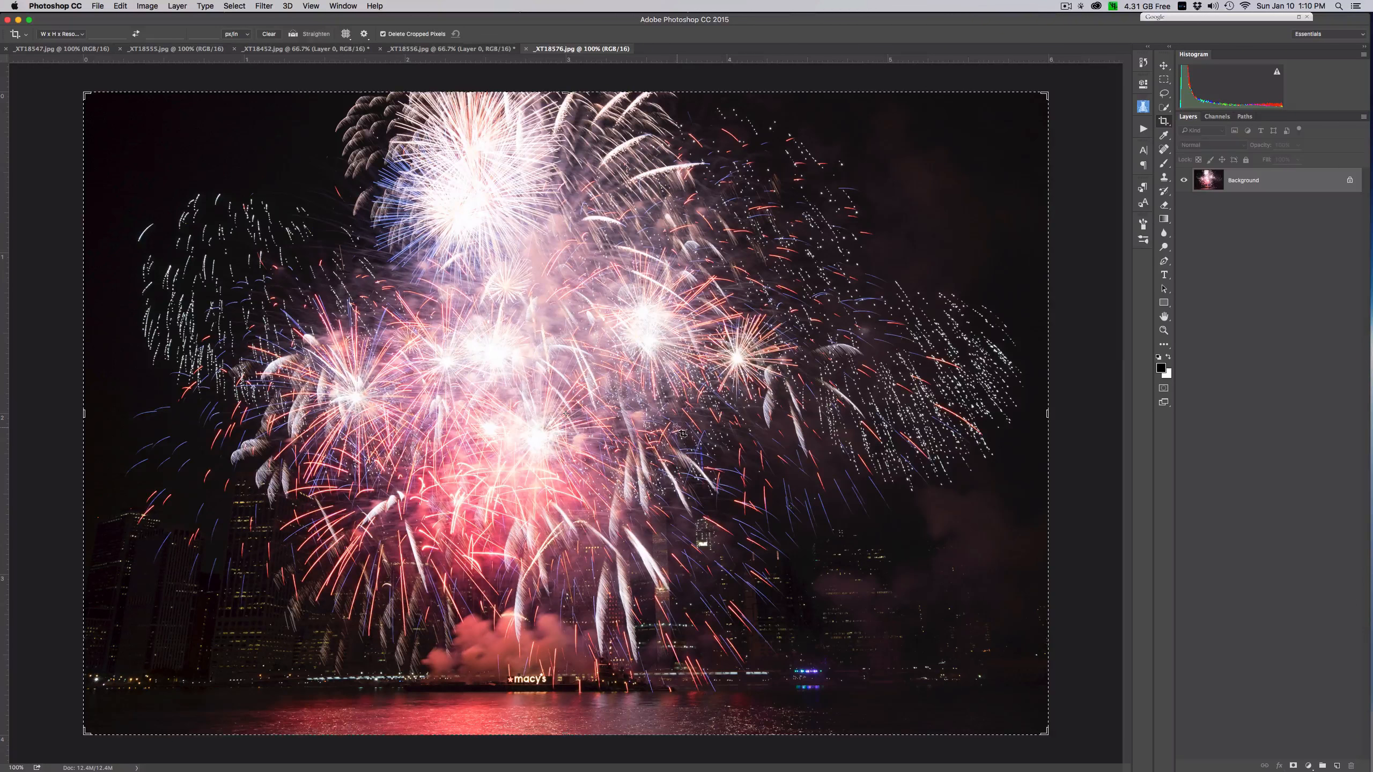
pyautogui.press('super+minus')
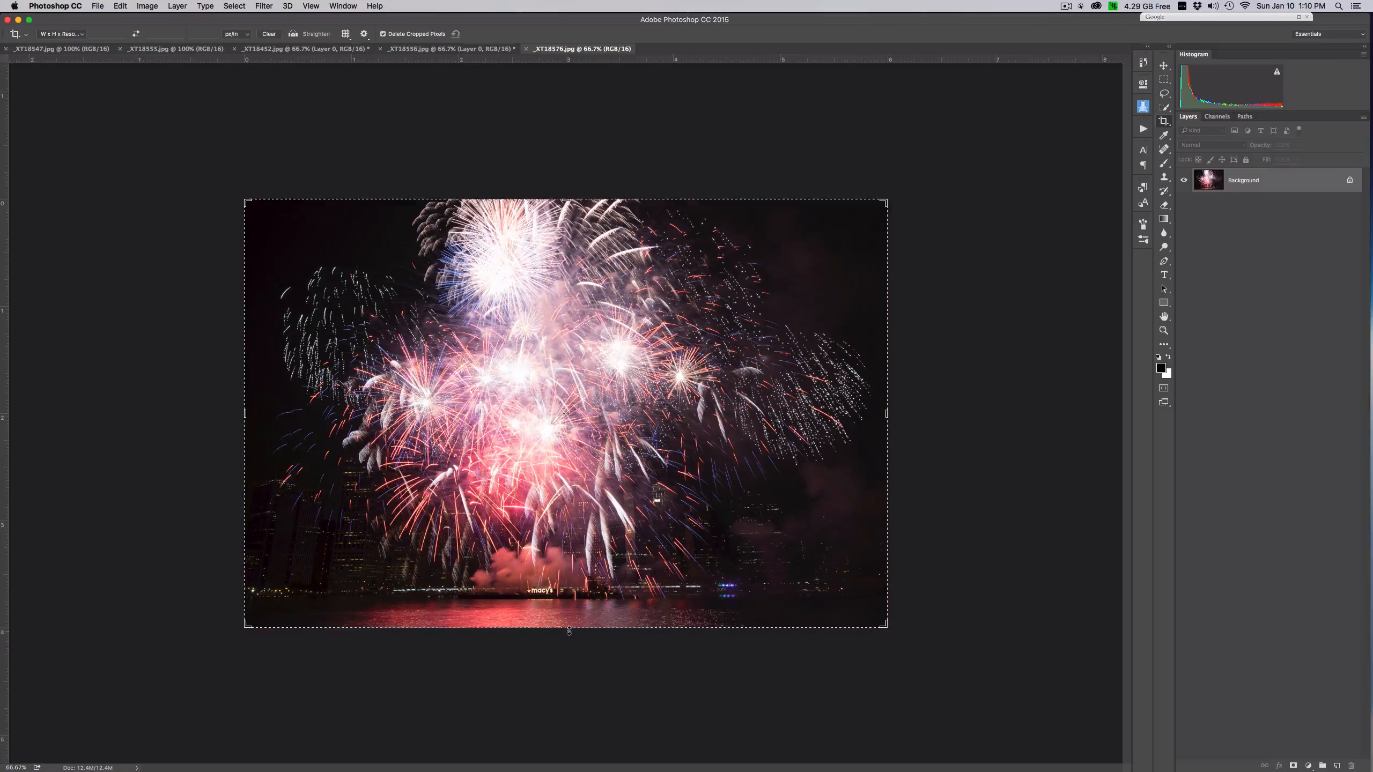
pyautogui.moveTo(568, 631); pyautogui.dragTo(568, 651)
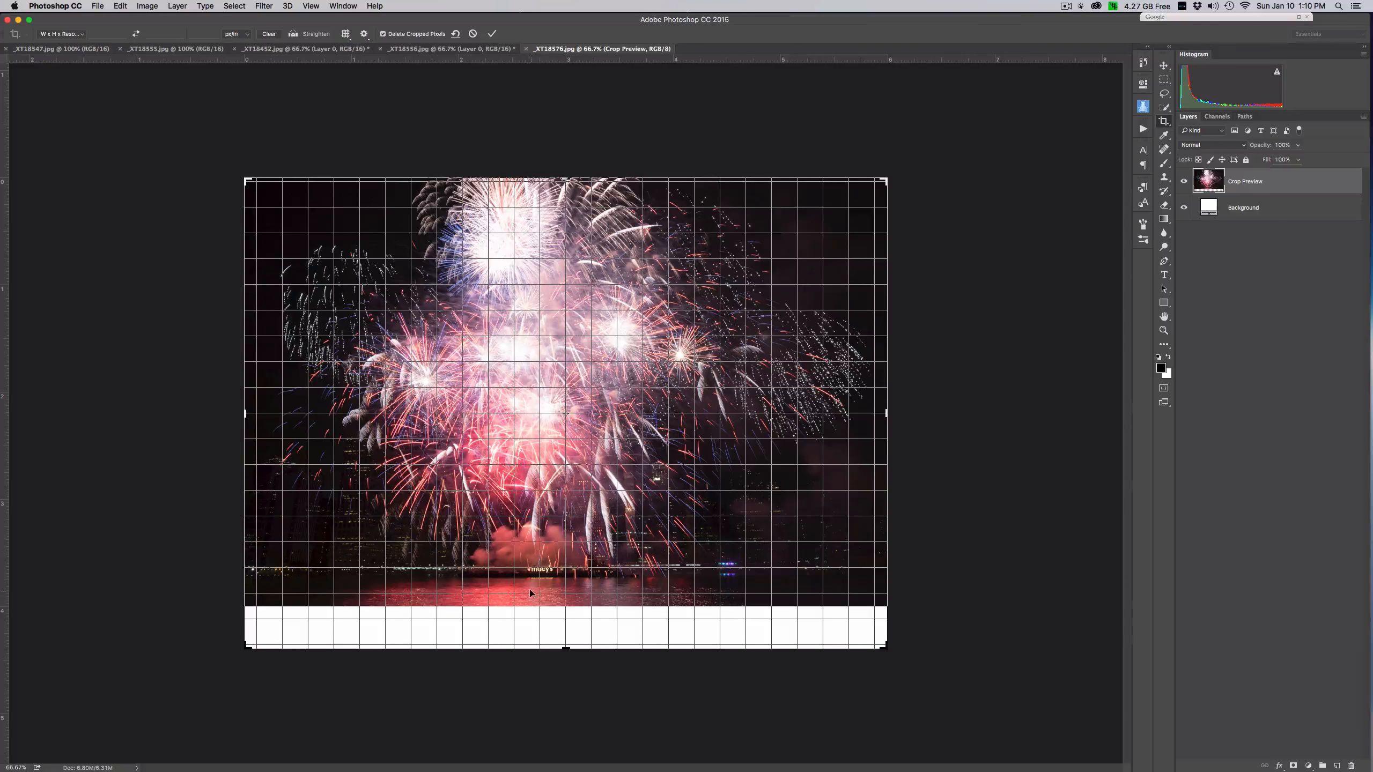
pyautogui.press('Escape')
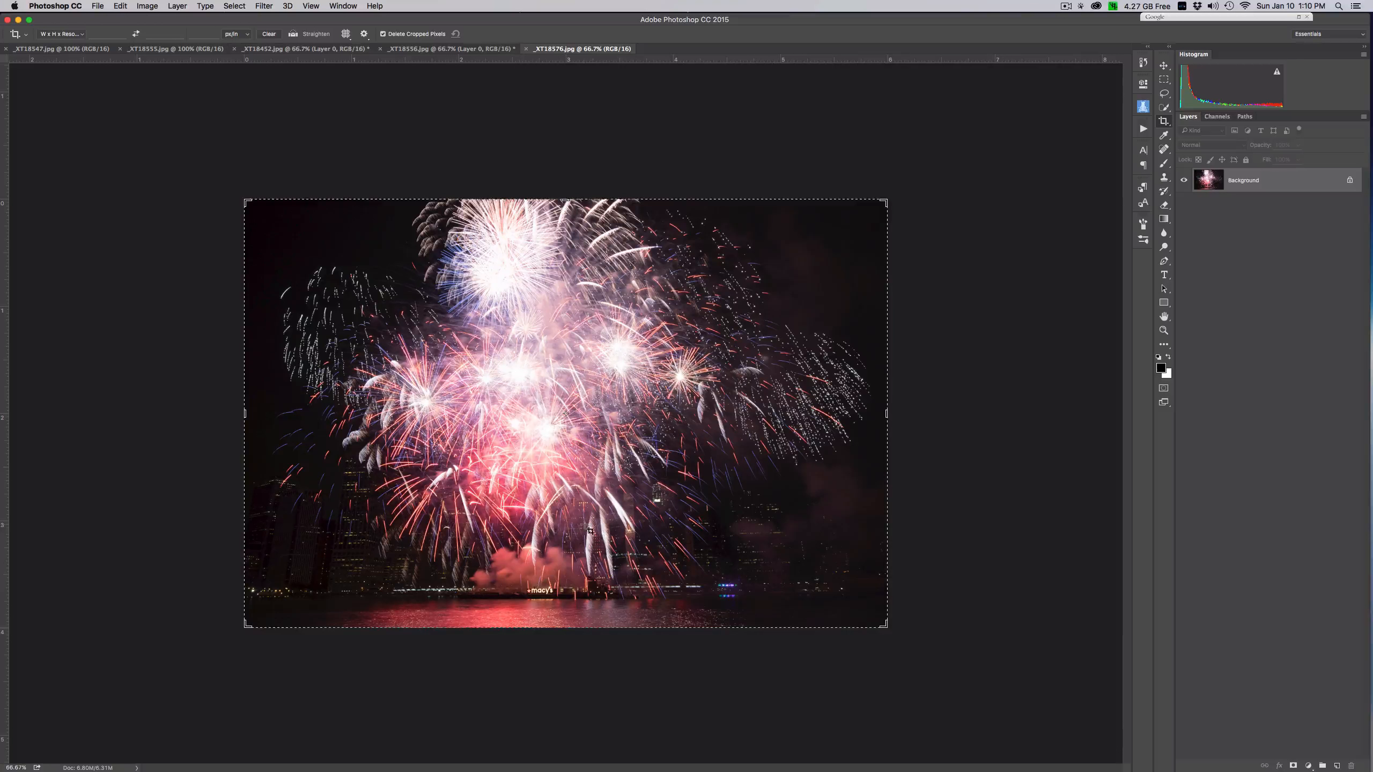
pyautogui.click(1350, 180)
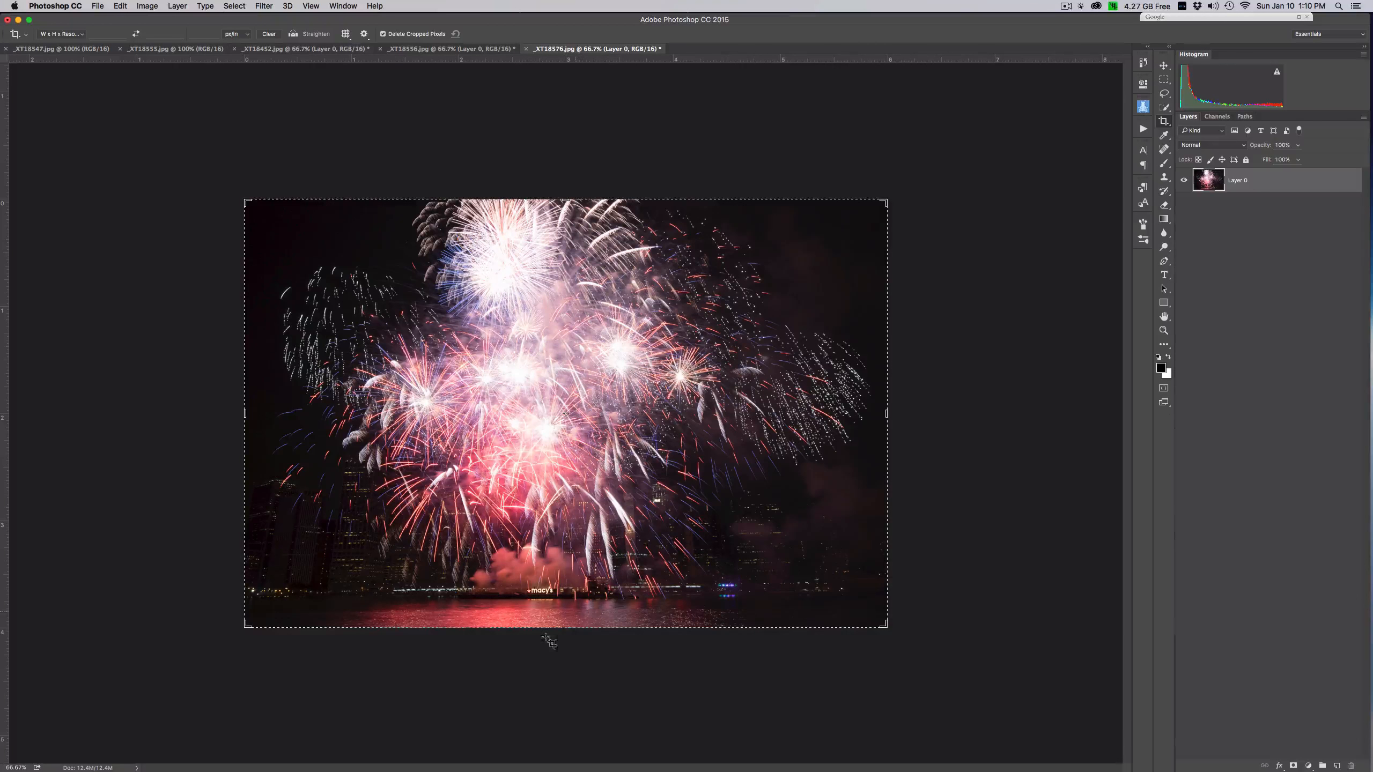
pyautogui.moveTo(570, 625); pyautogui.dragTo(566, 645)
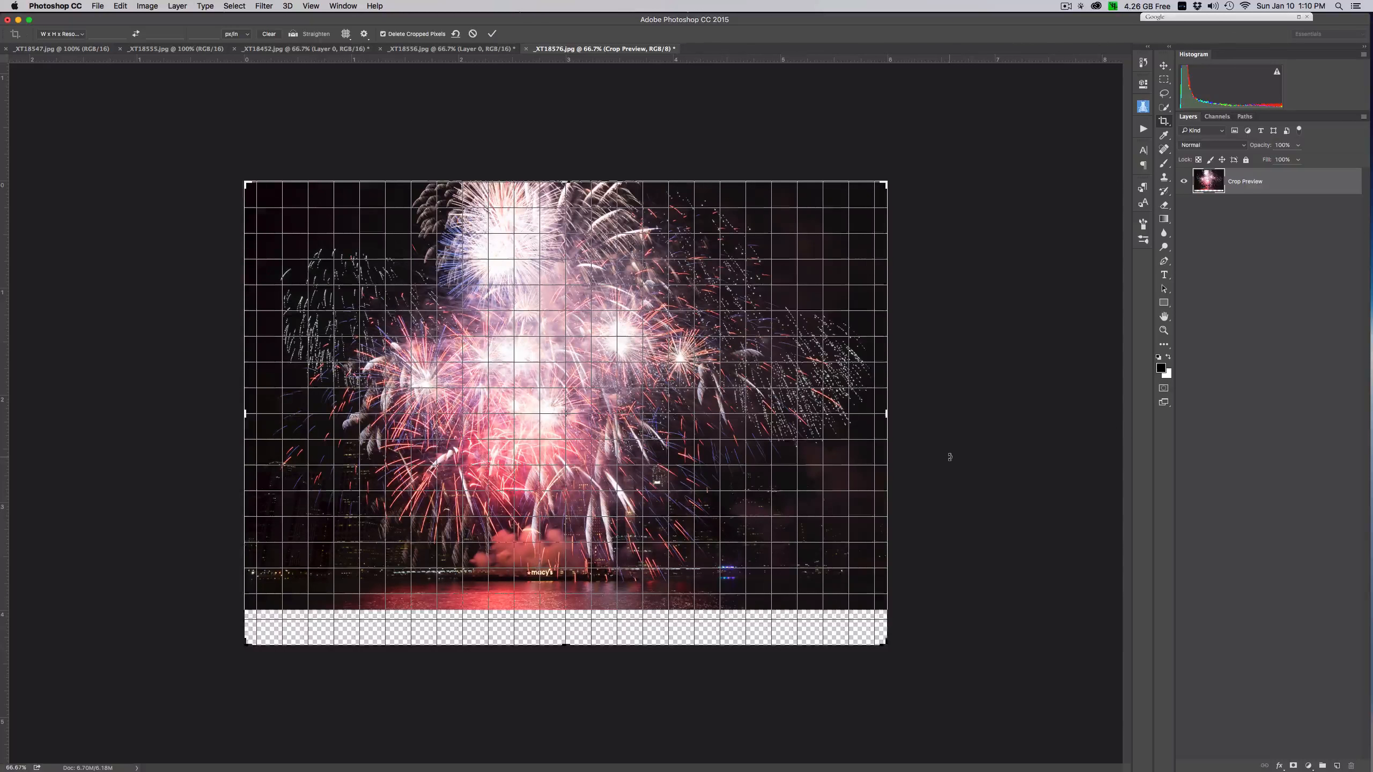
pyautogui.press('Return')
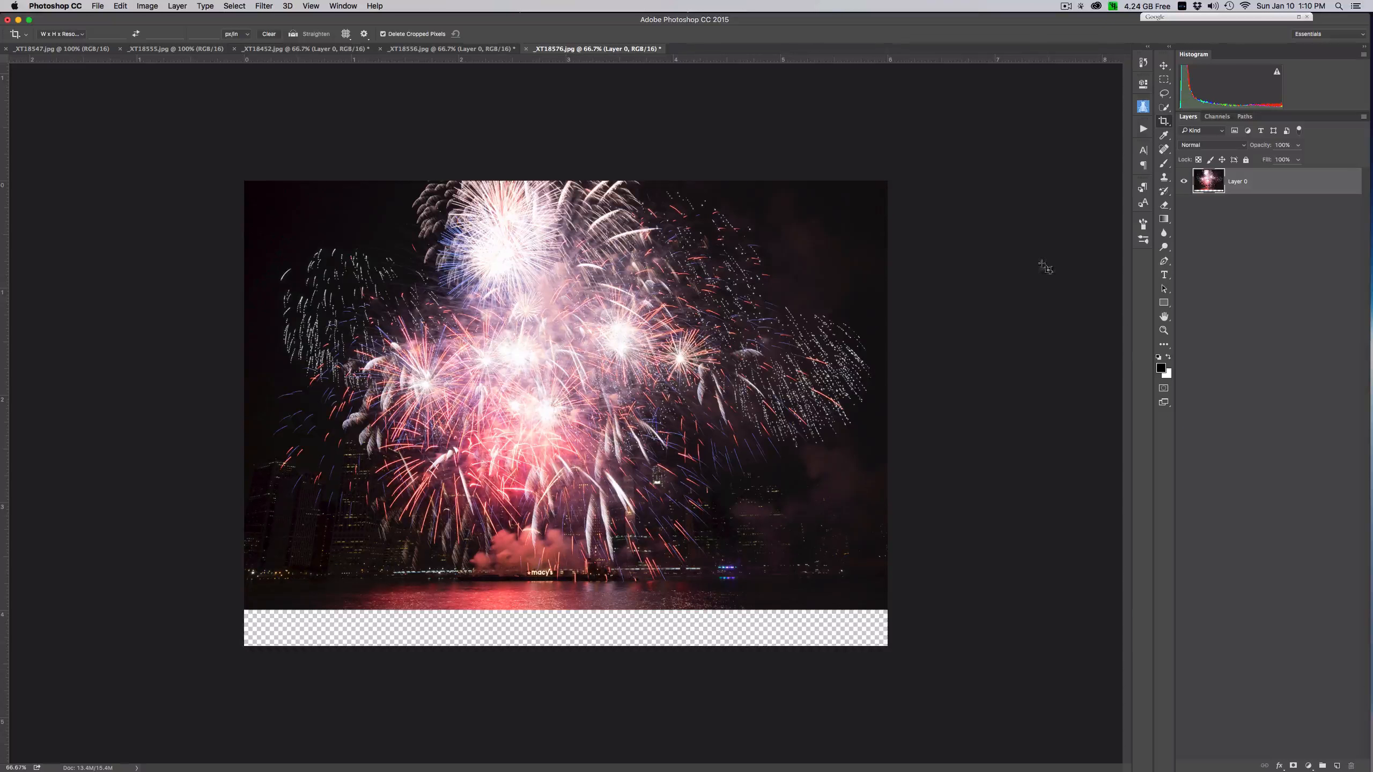
# - Select the full-width strip of water below the shoreline, stretch it downward to 200% height with Content-Aware Scale, and deselect it
pyautogui.click(1164, 80)
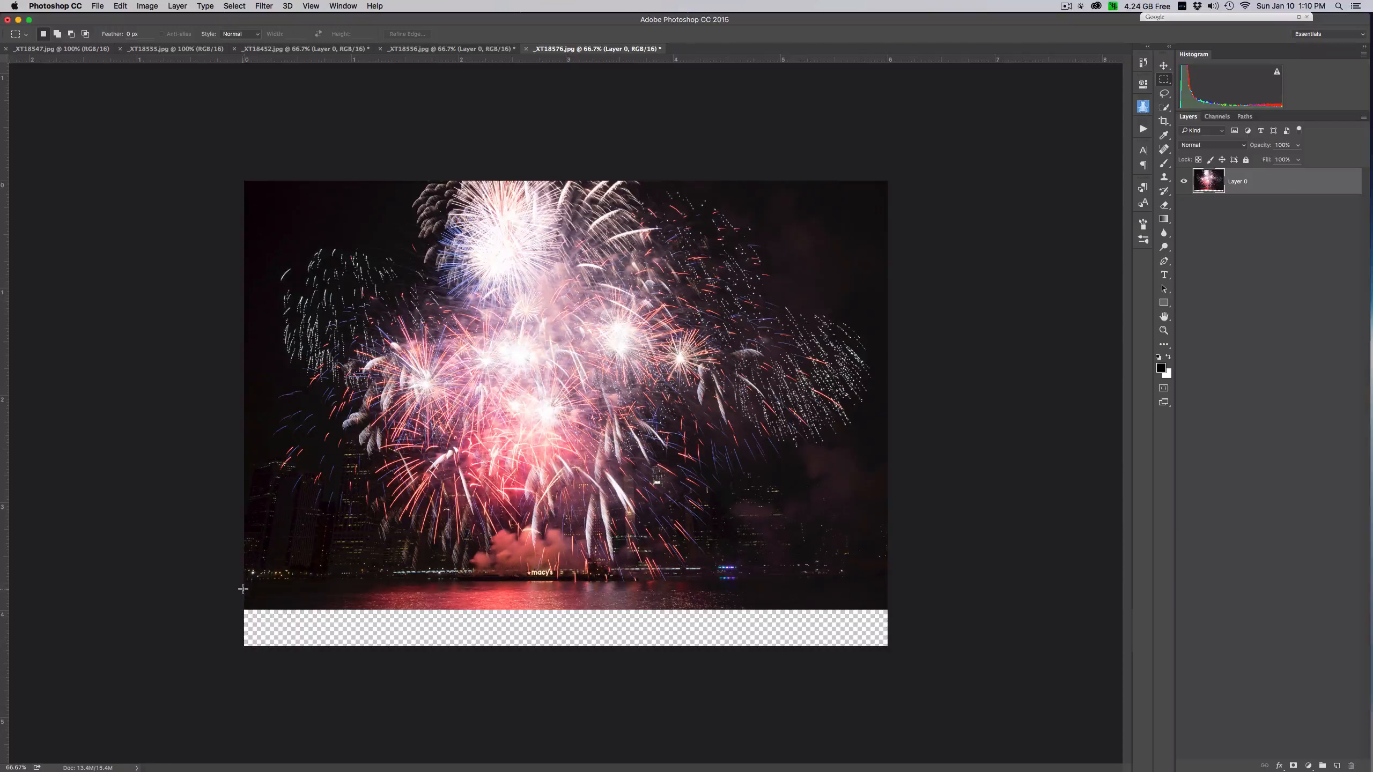
pyautogui.moveTo(244, 595); pyautogui.dragTo(887, 610)
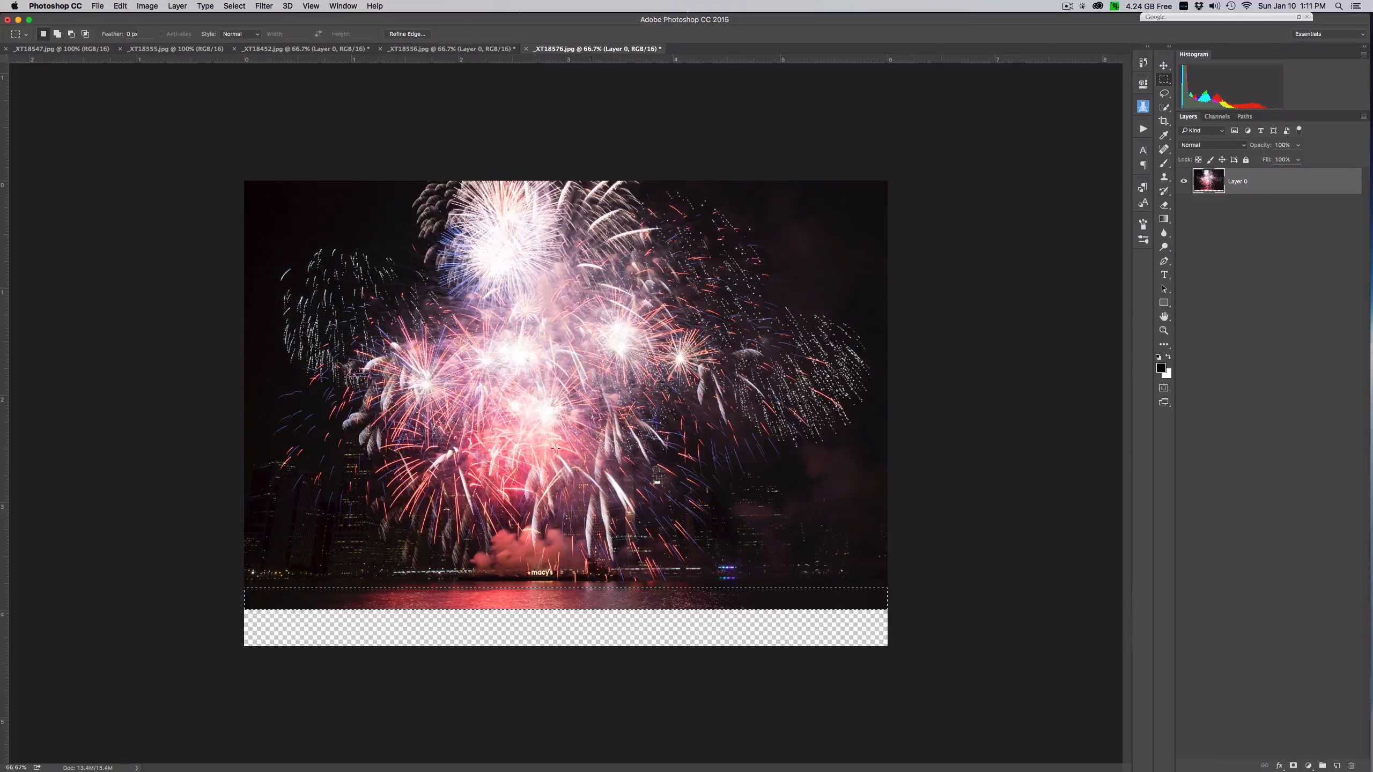
pyautogui.click(120, 6)
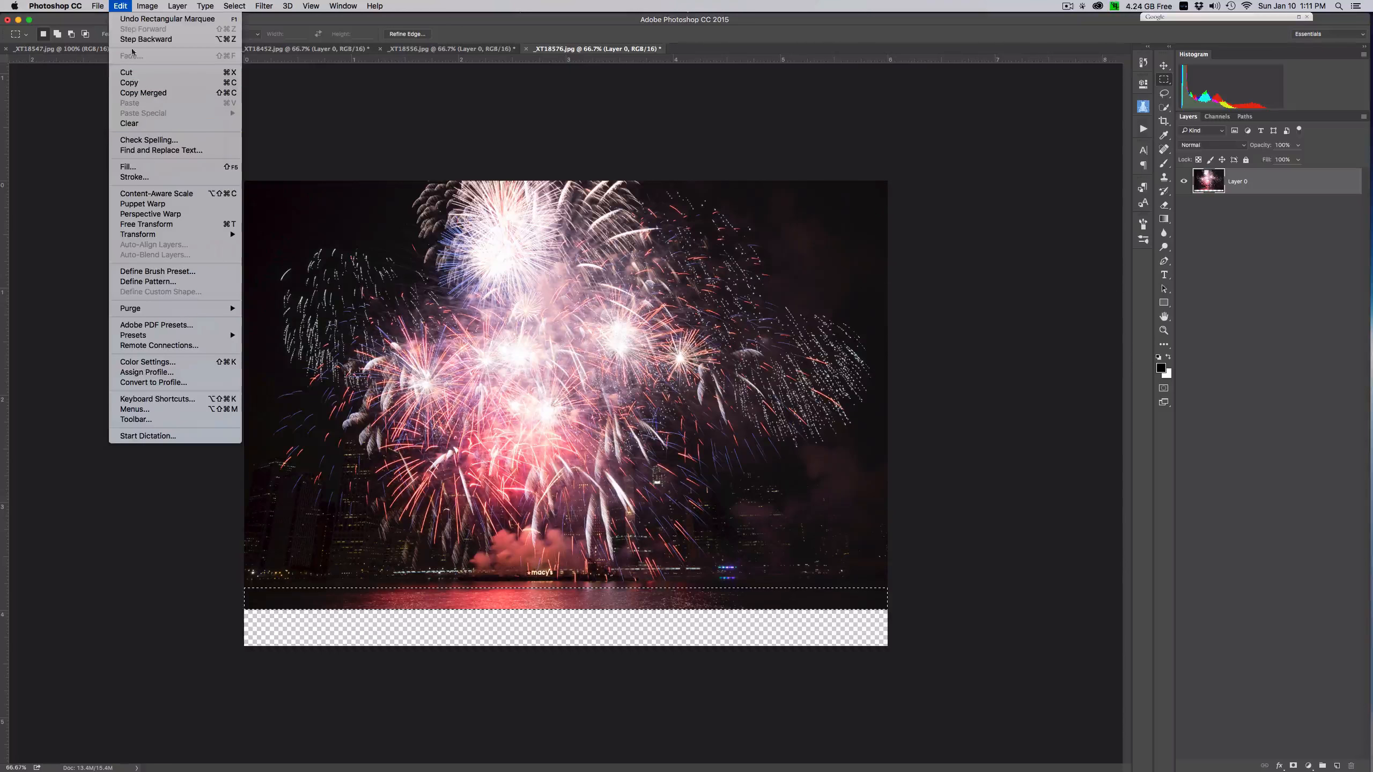
pyautogui.click(162, 193)
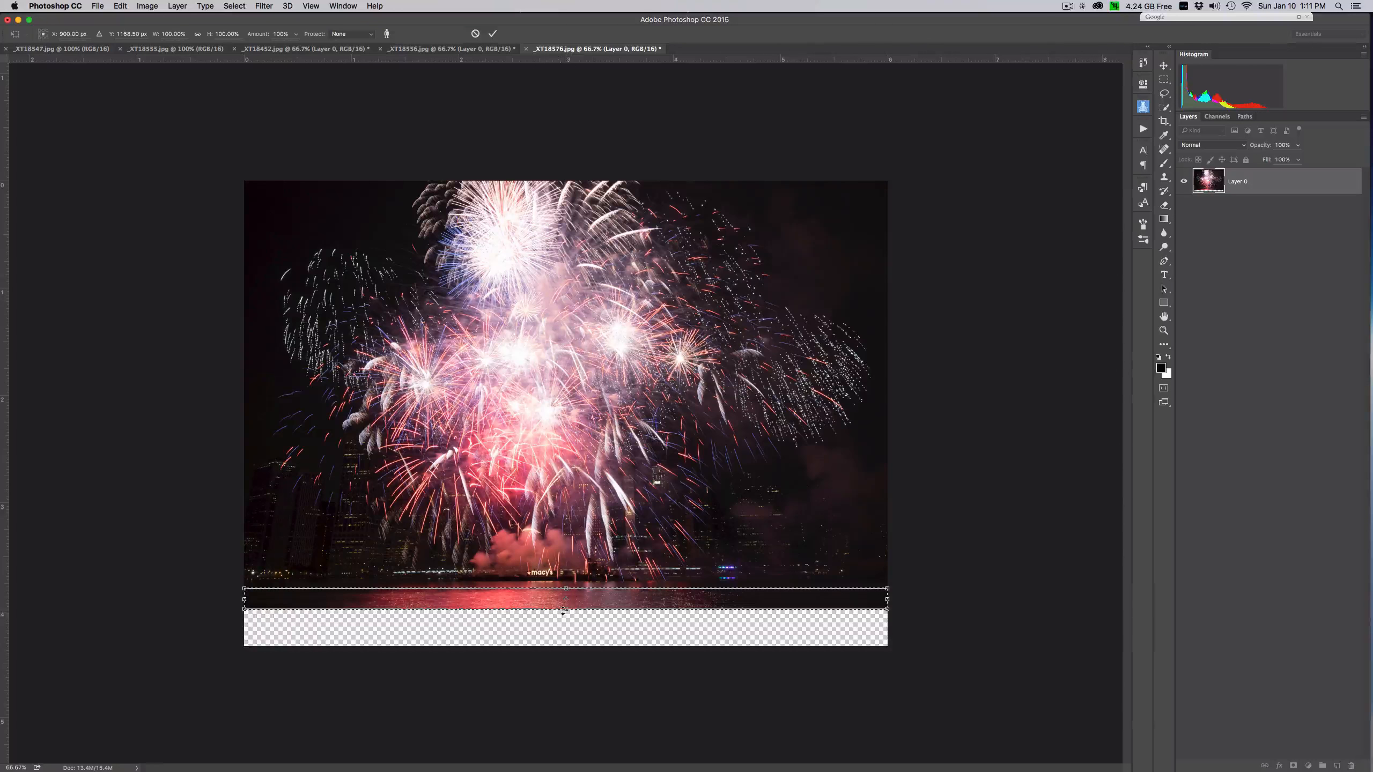
pyautogui.moveTo(565, 608); pyautogui.dragTo(567, 630)
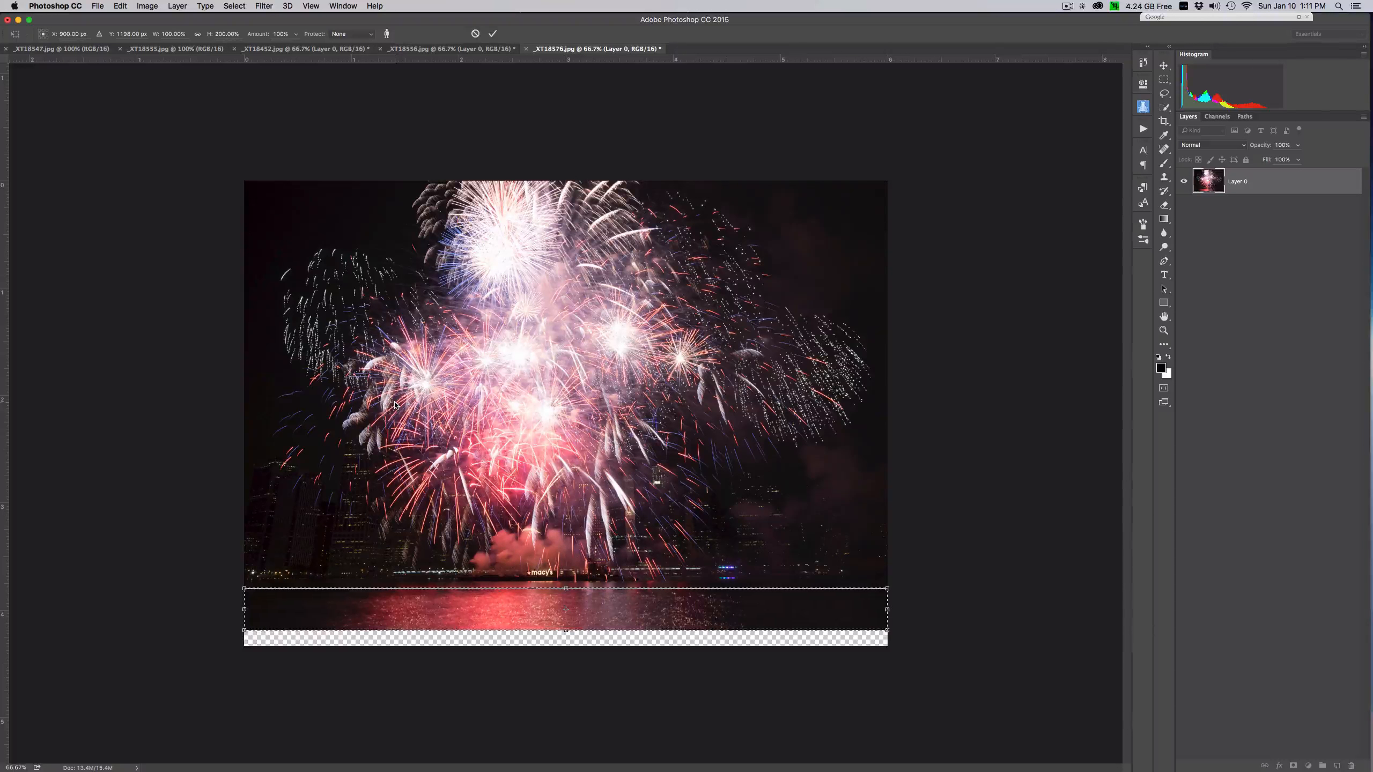
pyautogui.press('Return')
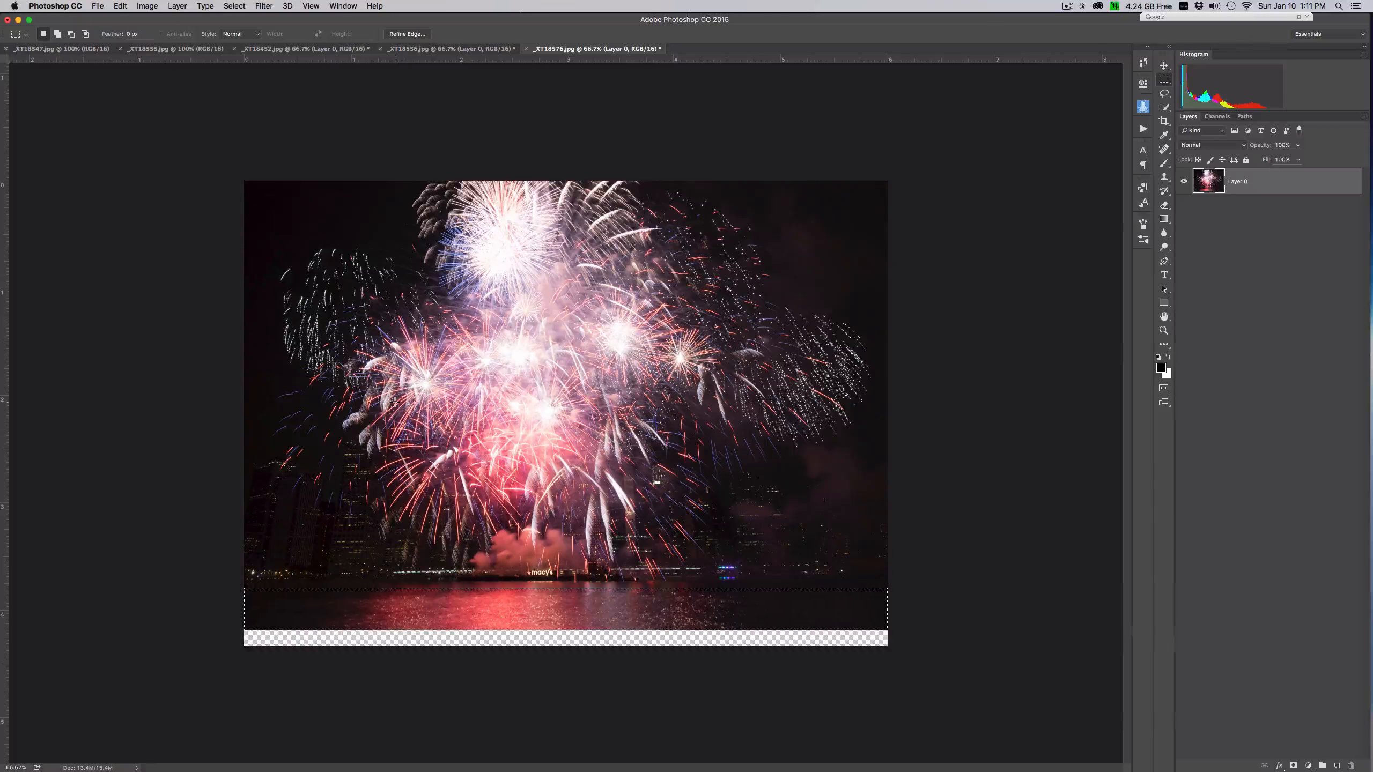
pyautogui.click(395, 403)
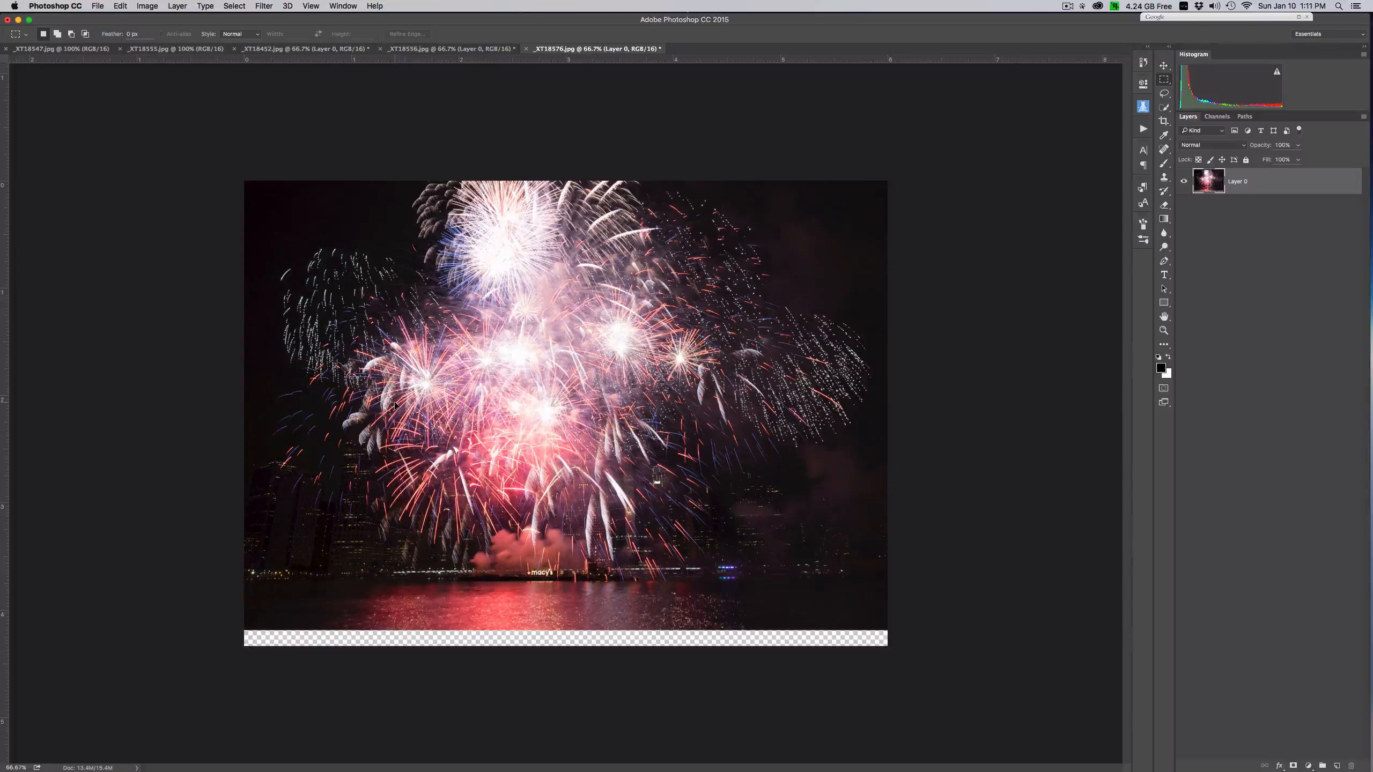
pyautogui.click(236, 7)
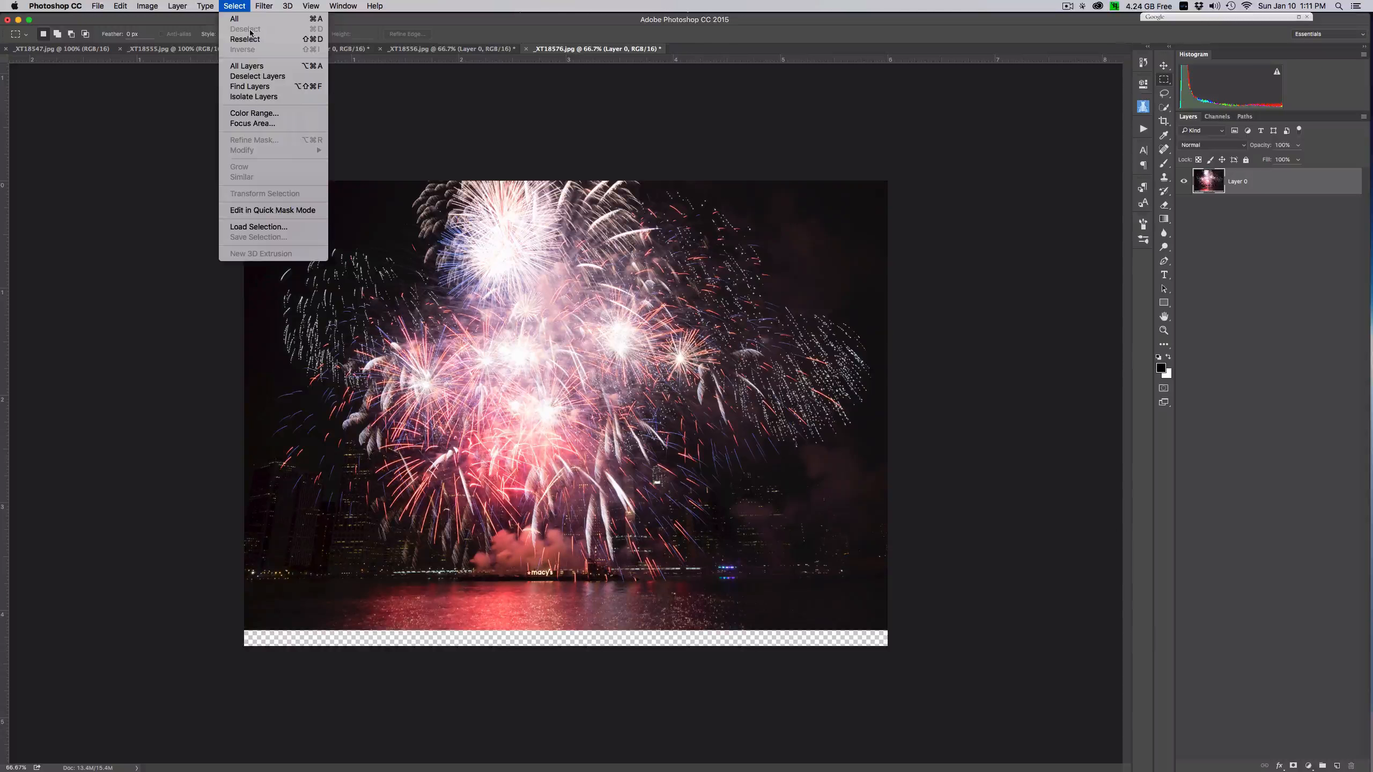
pyautogui.click(597, 57)
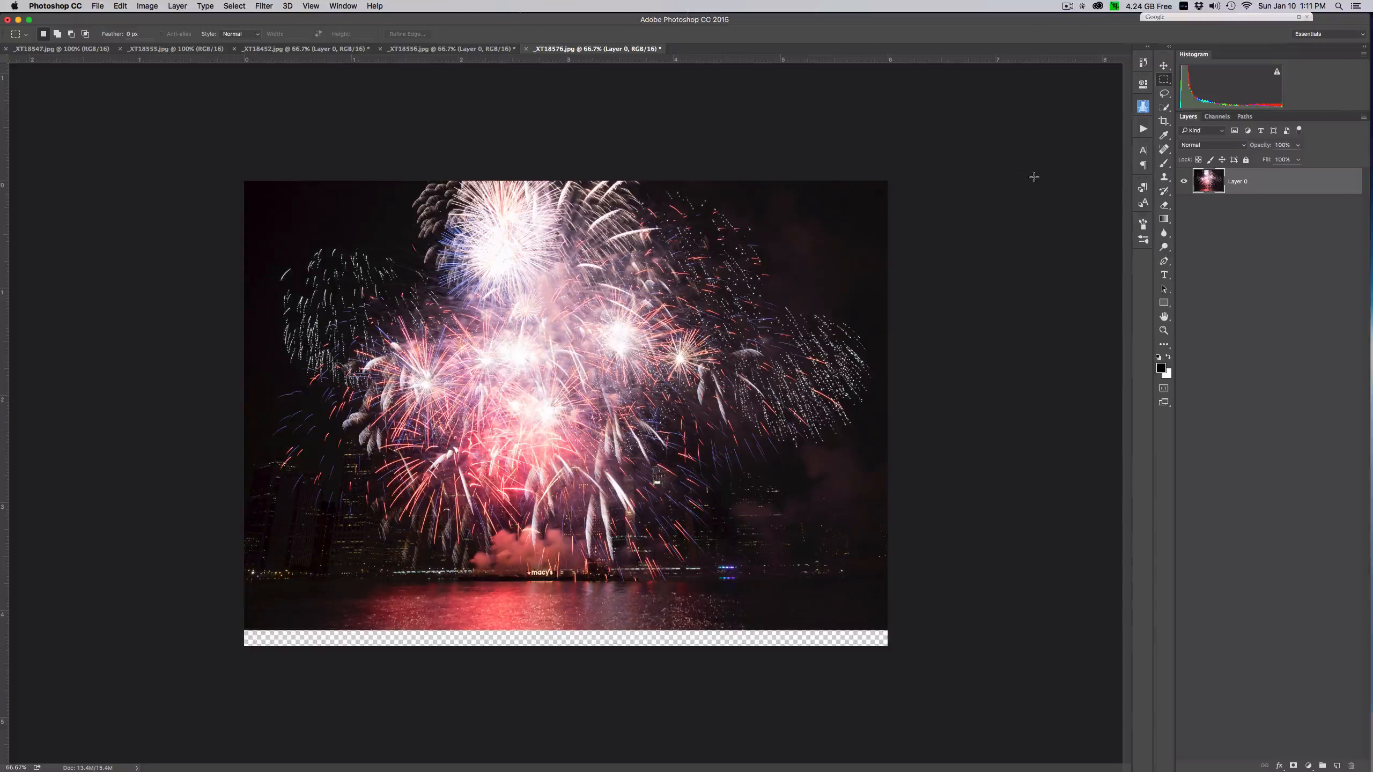
# - Crop off the remaining transparent strip below the water, leaving the image about 4.19 in high
pyautogui.click(1164, 121)
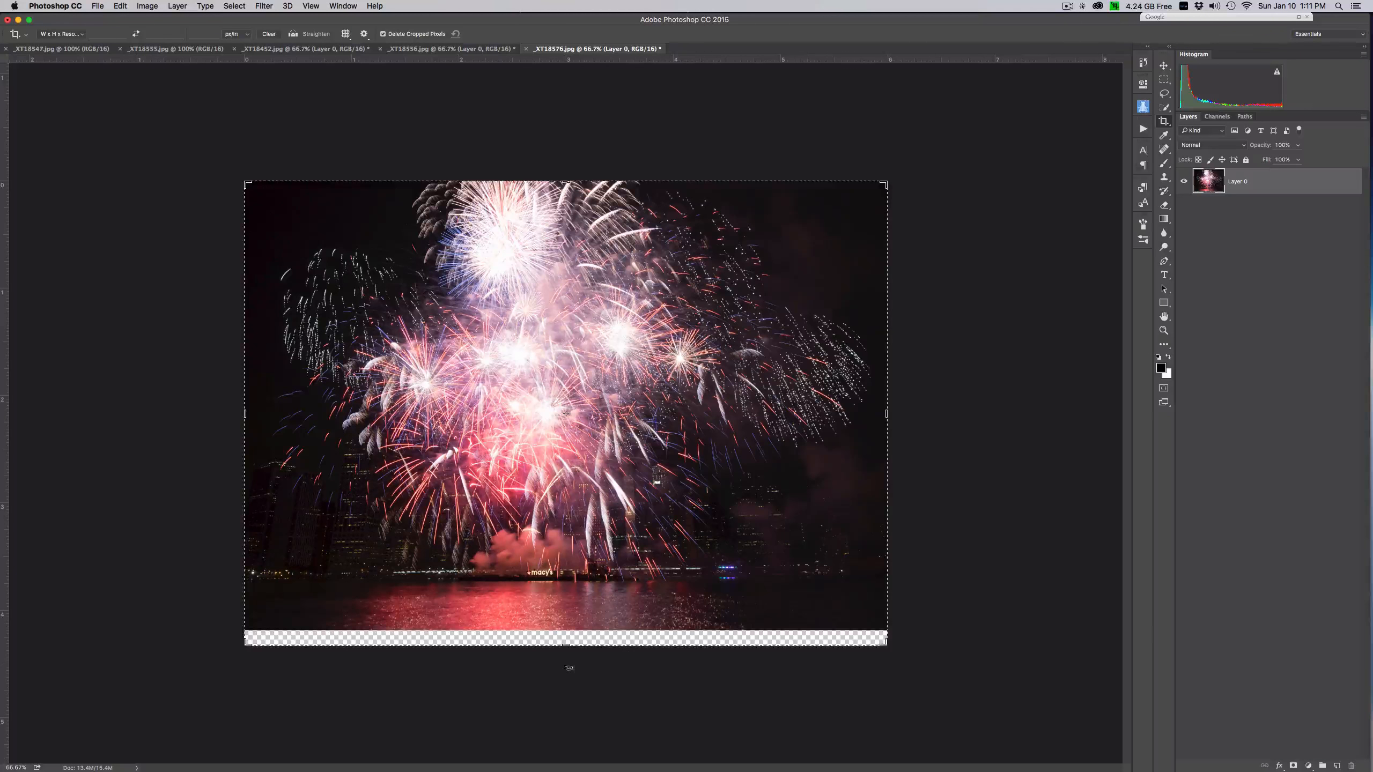
pyautogui.moveTo(561, 644); pyautogui.dragTo(565, 639)
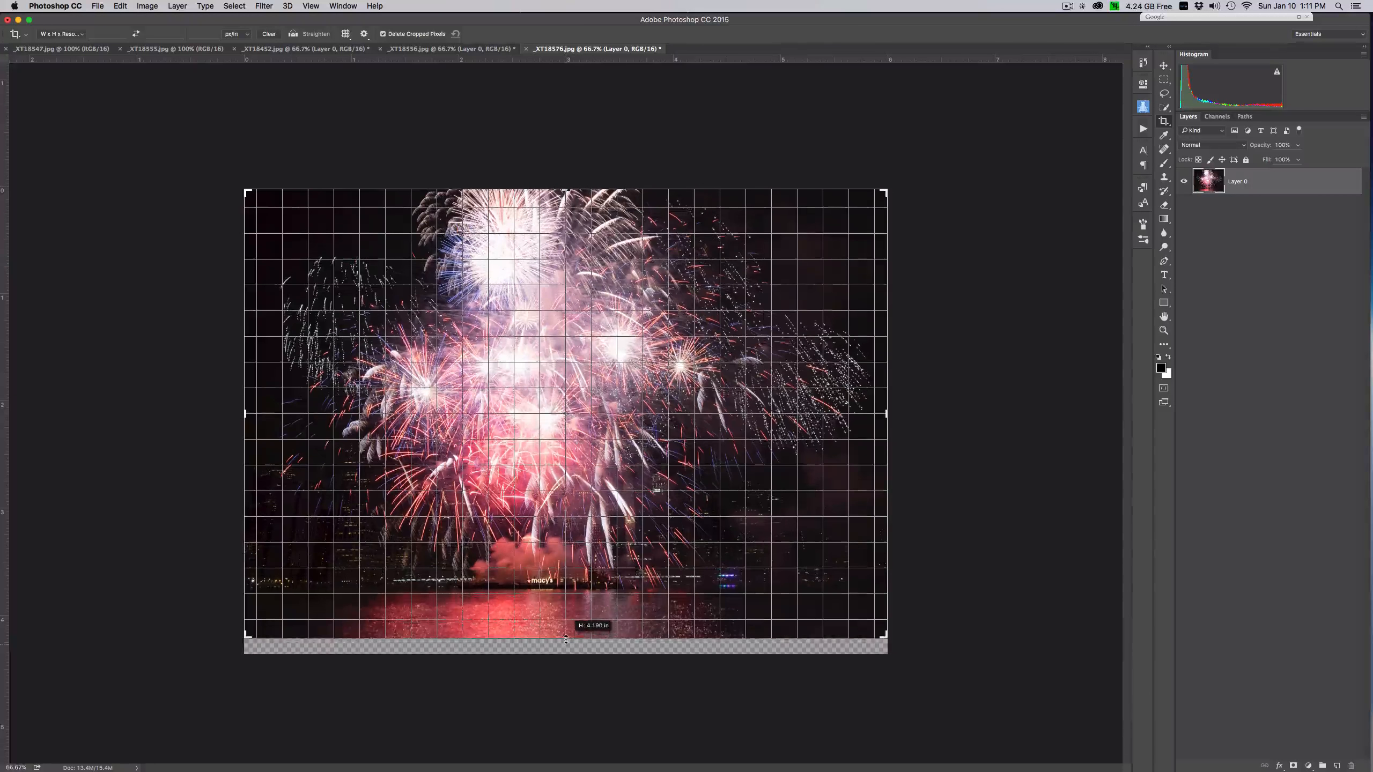
pyautogui.press('Return')
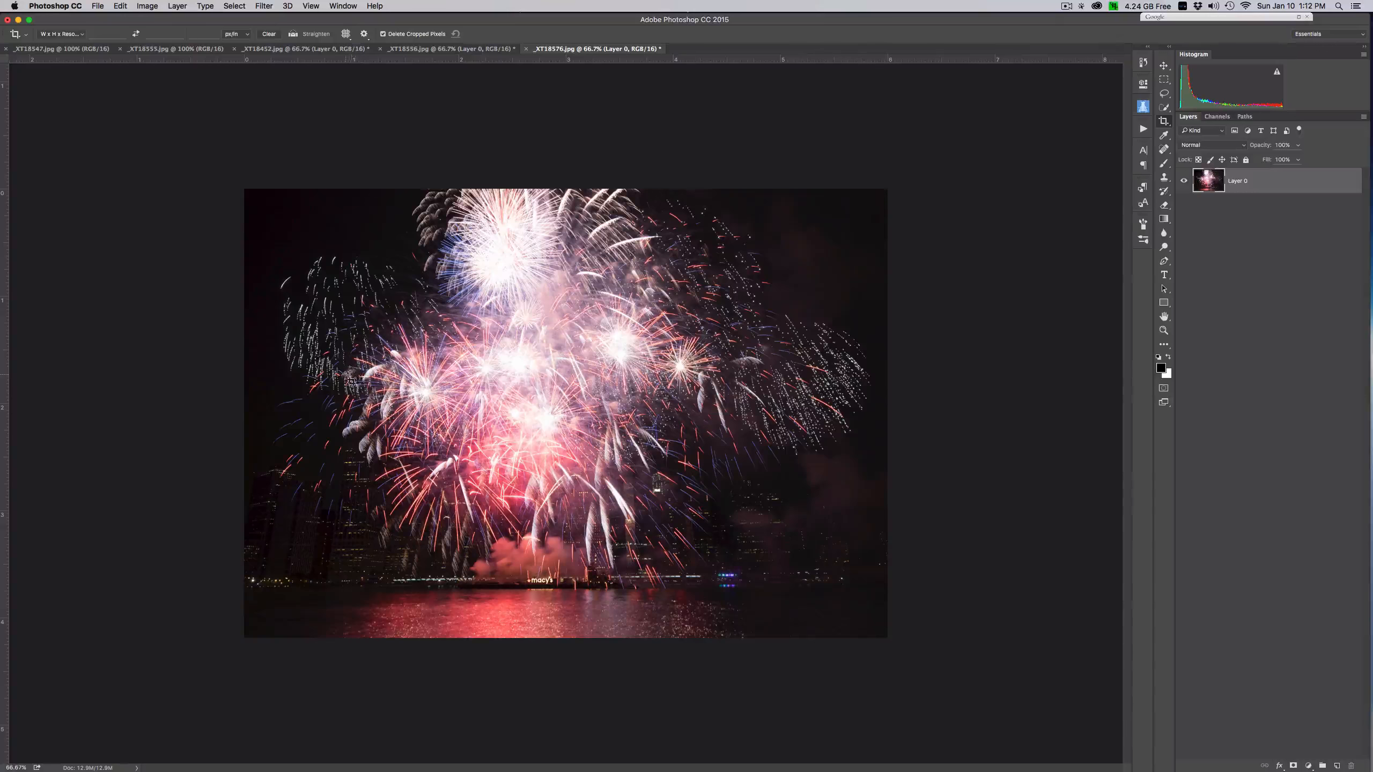
# - Move the fireworks layer from _XT18576.jpg into the skyline document _XT18452.jpg and align it with the canvas's upper and side edges
pyautogui.press('v')
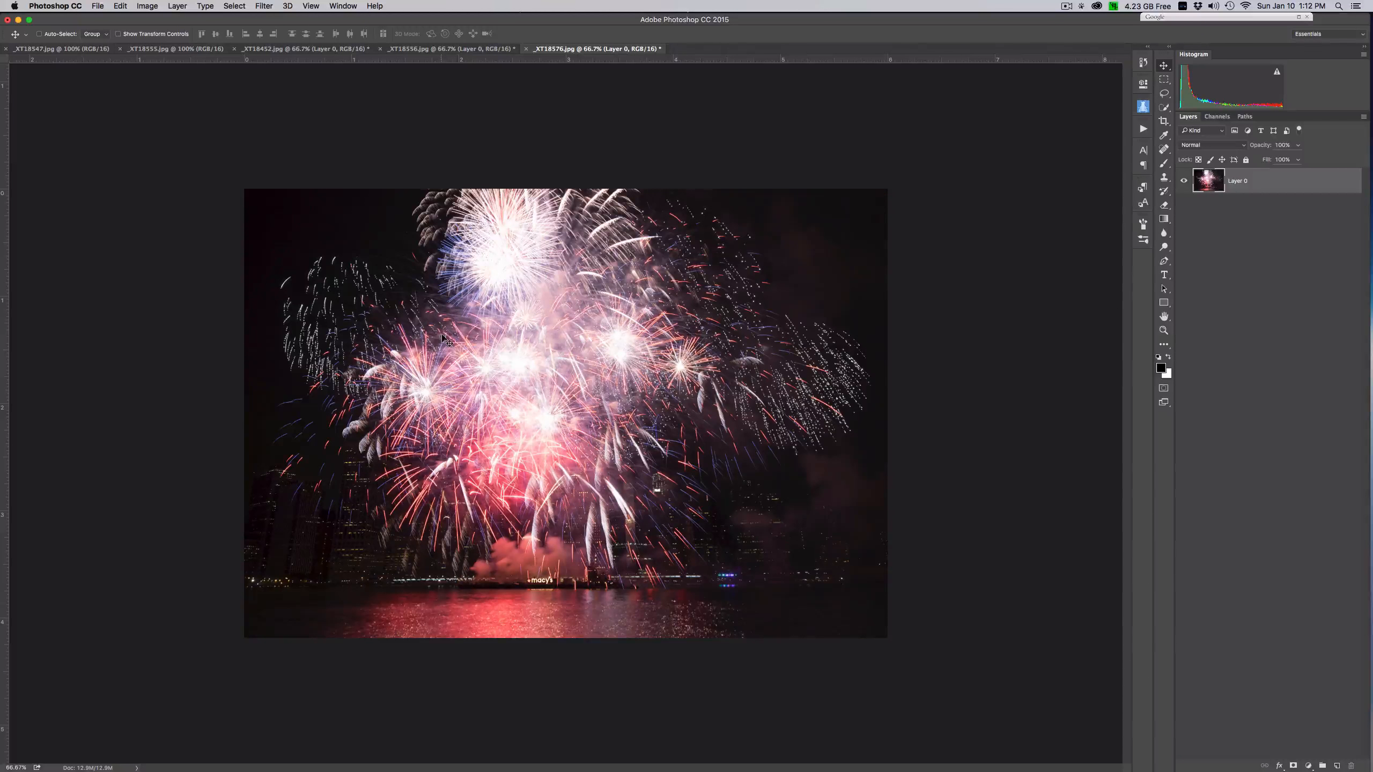
pyautogui.moveTo(458, 258); pyautogui.dragTo(416, 11)
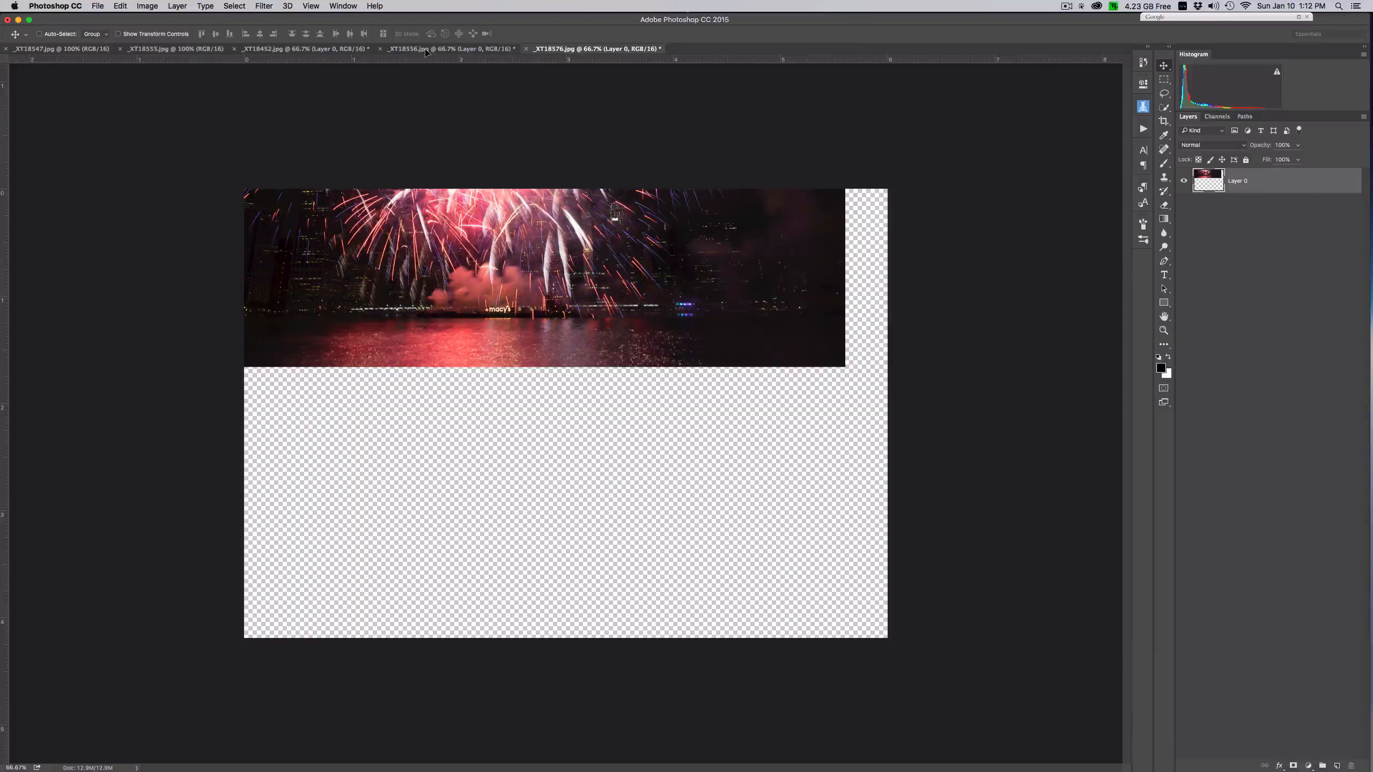
pyautogui.click(420, 50)
pyautogui.click(341, 50)
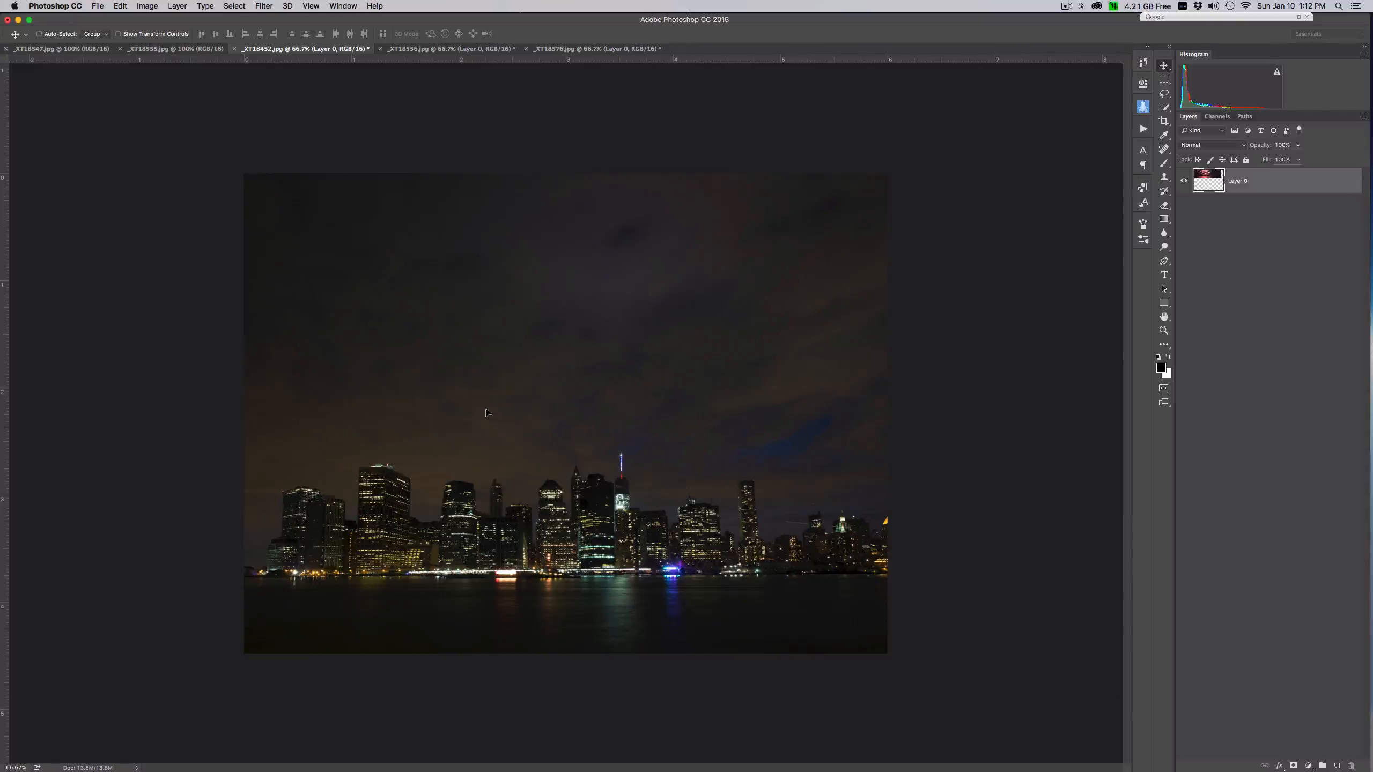
pyautogui.moveTo(497, 412); pyautogui.dragTo(497, 412)
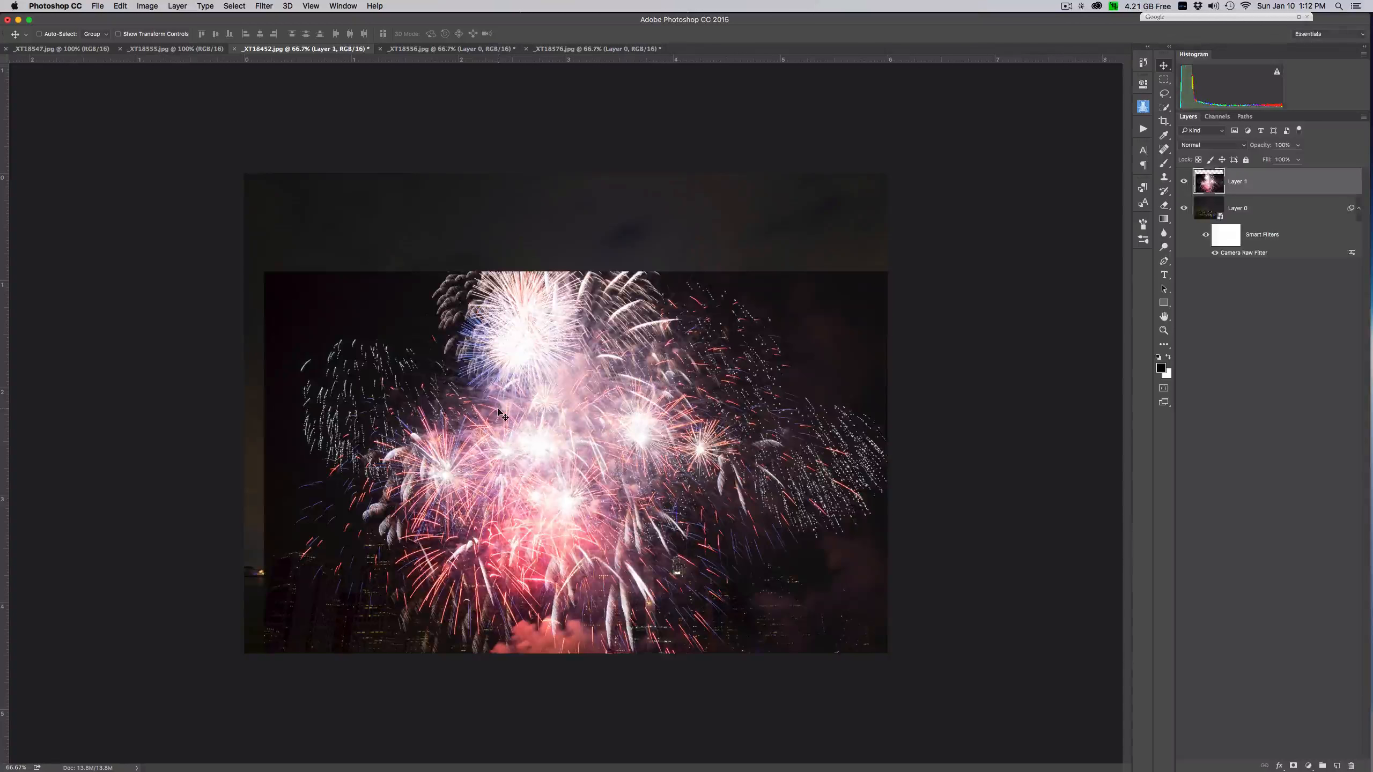
pyautogui.moveTo(636, 464); pyautogui.dragTo(609, 363)
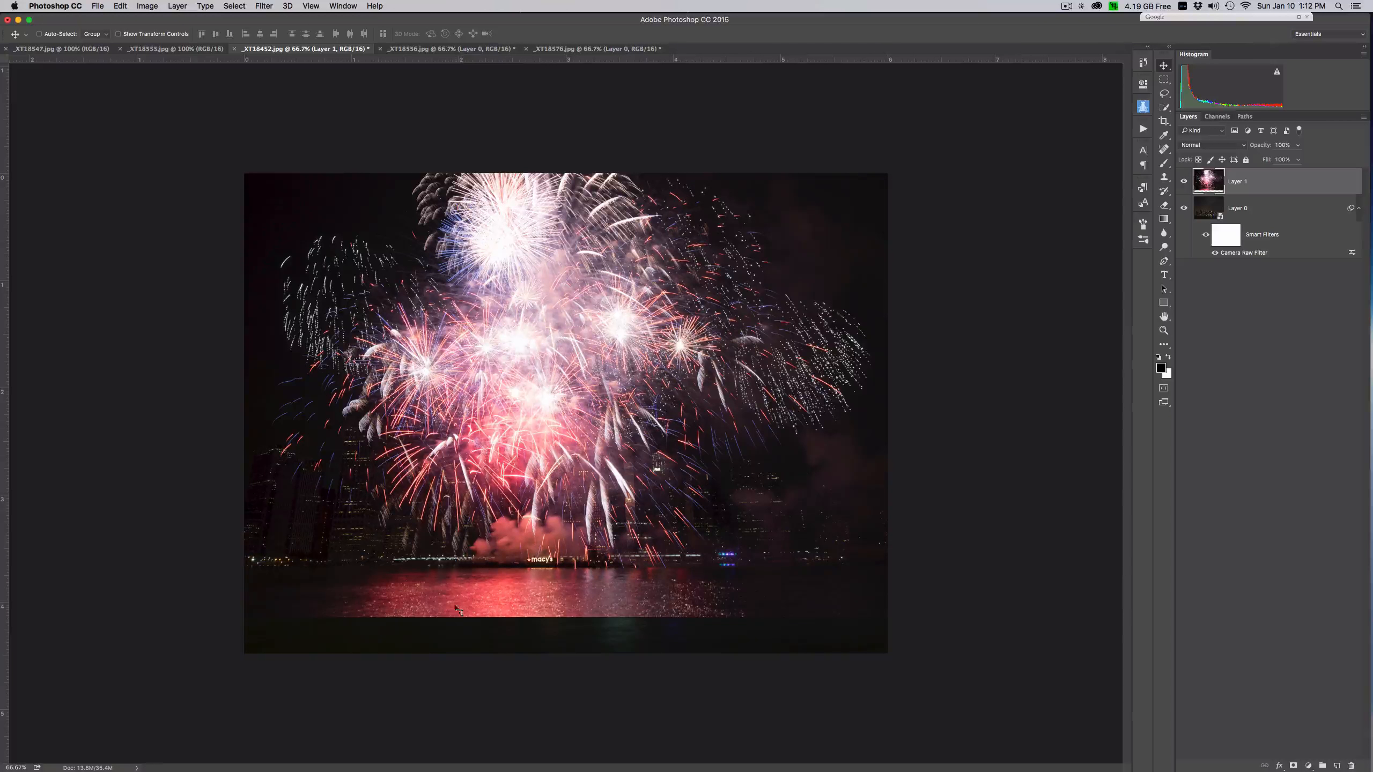
# - Align the fireworks layer's shoreline with the skyline photo's using Difference blending, and return the layer's blend mode to Normal
pyautogui.click(1244, 150)
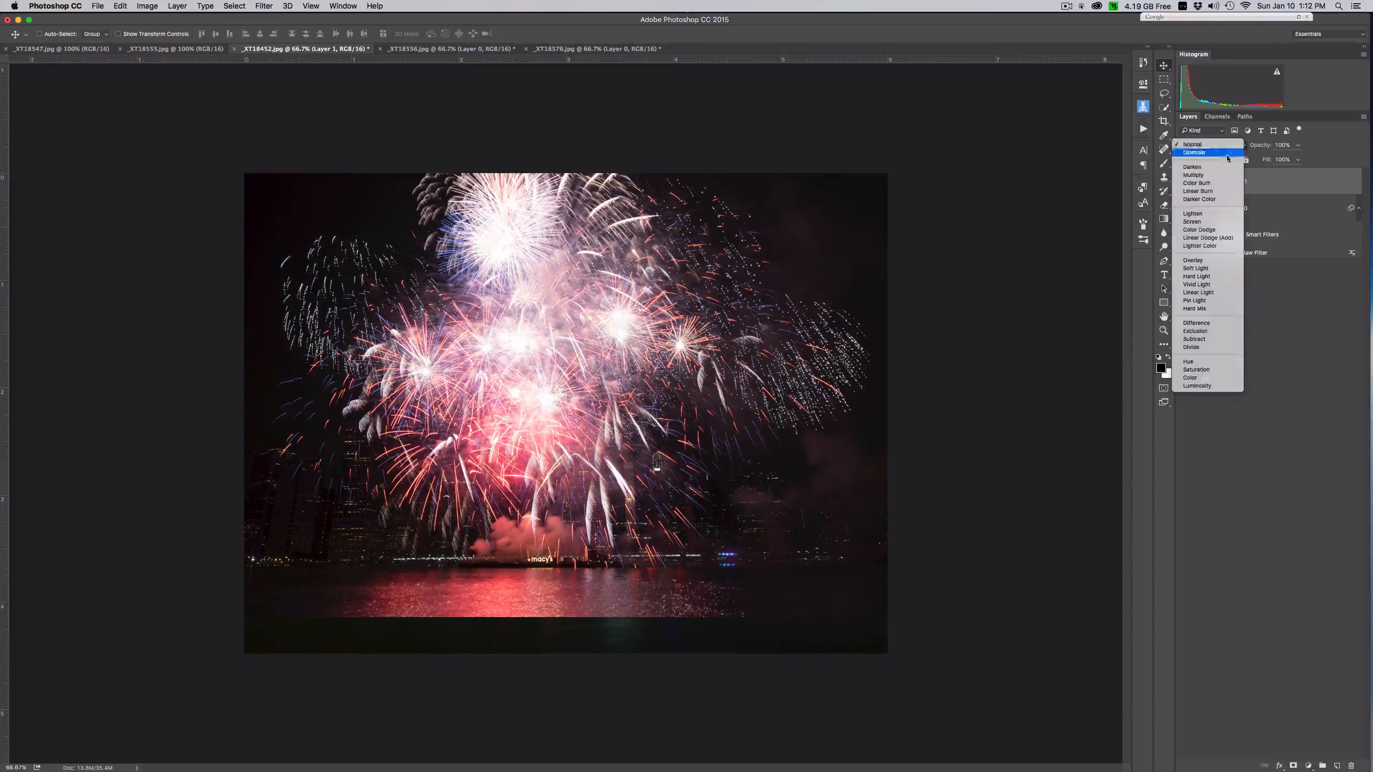
pyautogui.click(1212, 323)
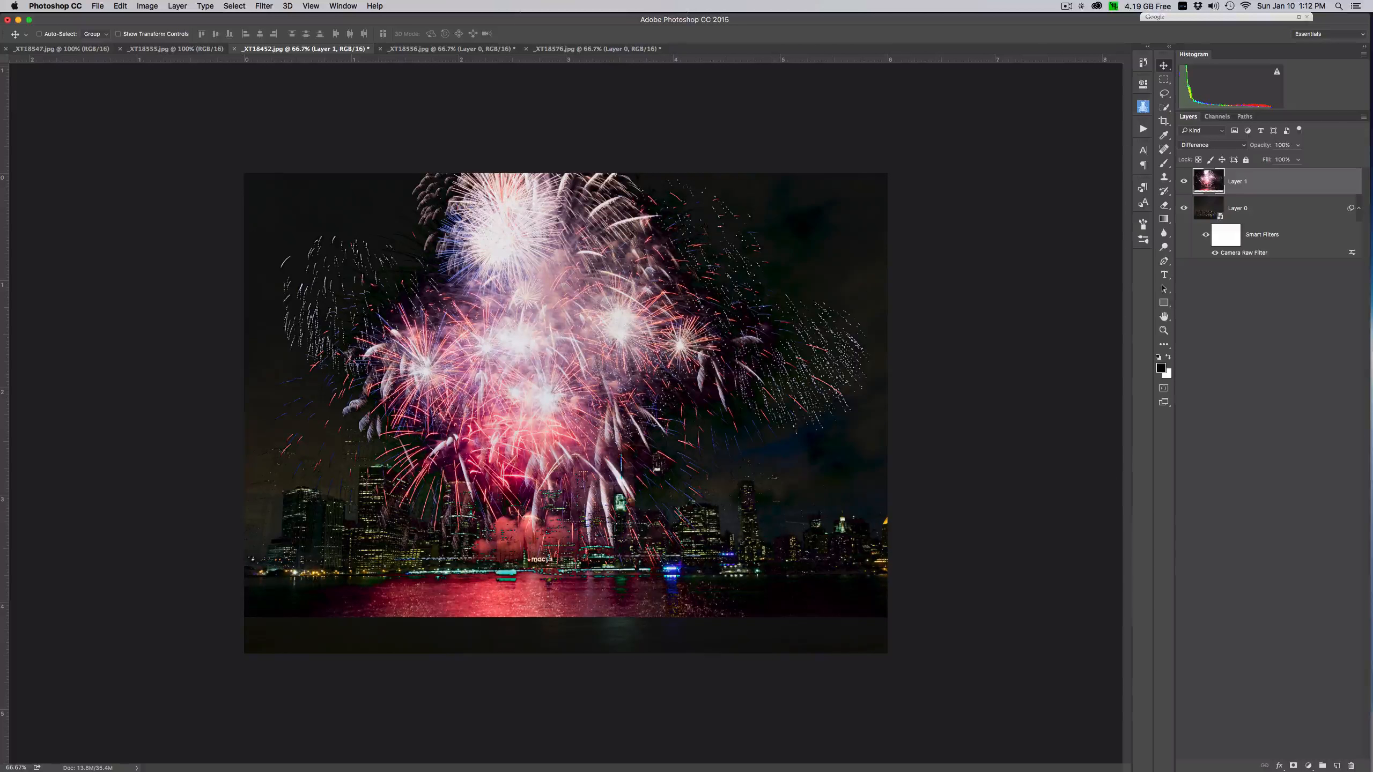
pyautogui.moveTo(780, 490); pyautogui.dragTo(782, 546)
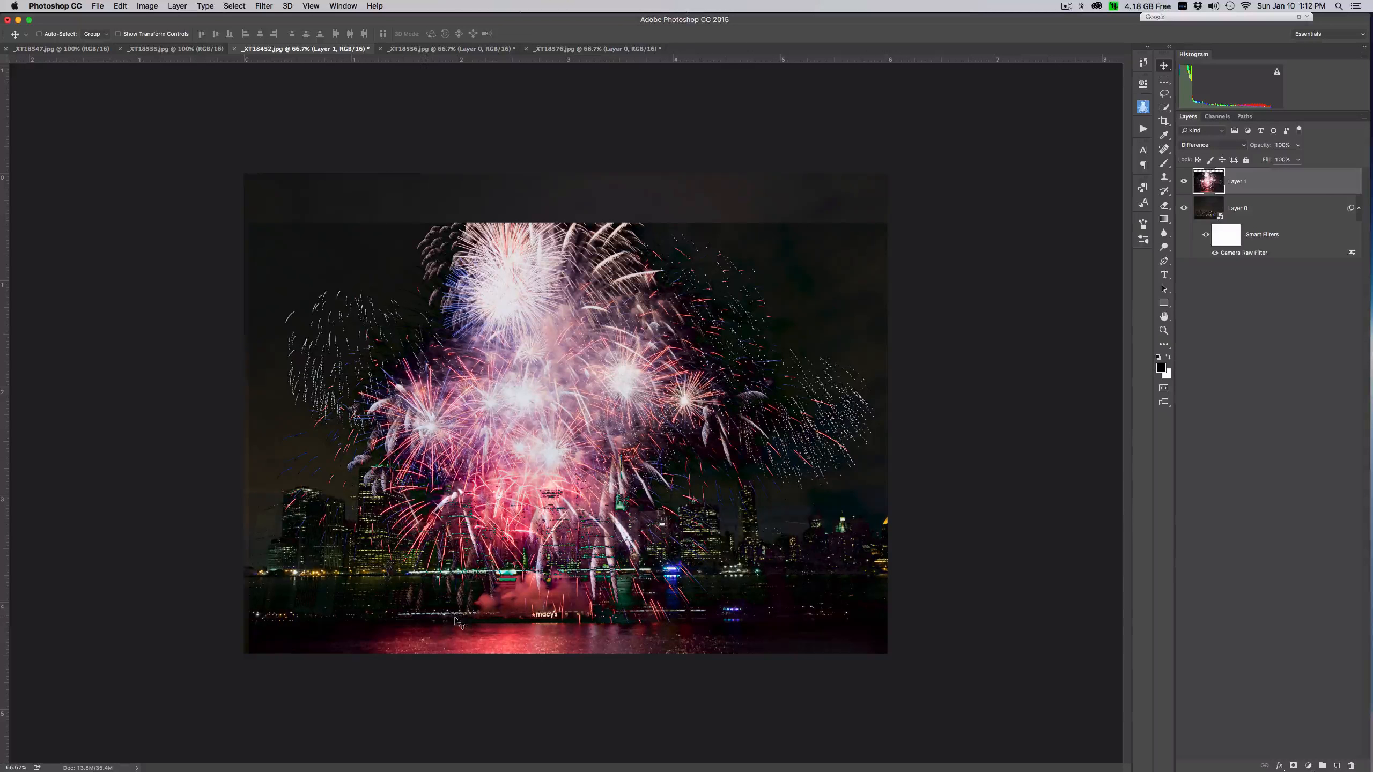
pyautogui.moveTo(803, 503); pyautogui.dragTo(790, 468)
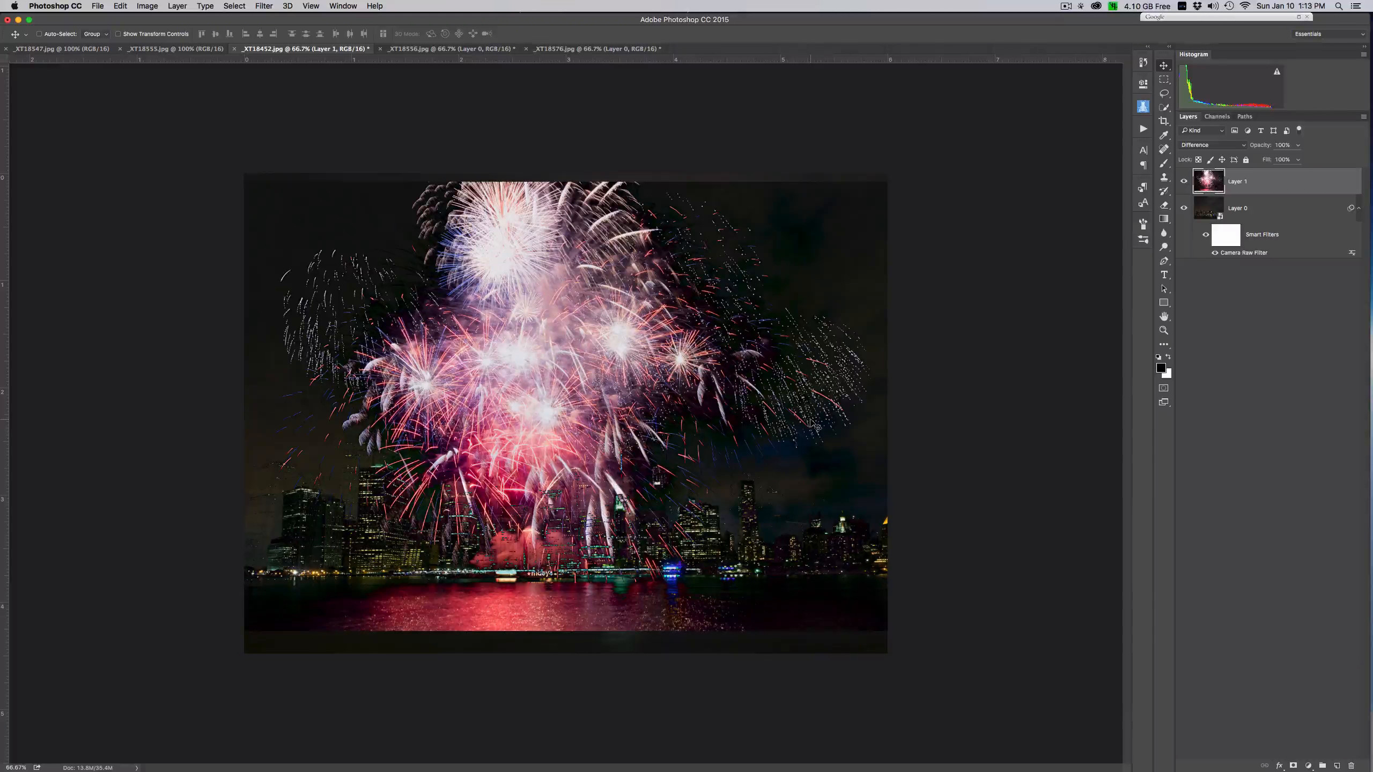
pyautogui.click(1215, 146)
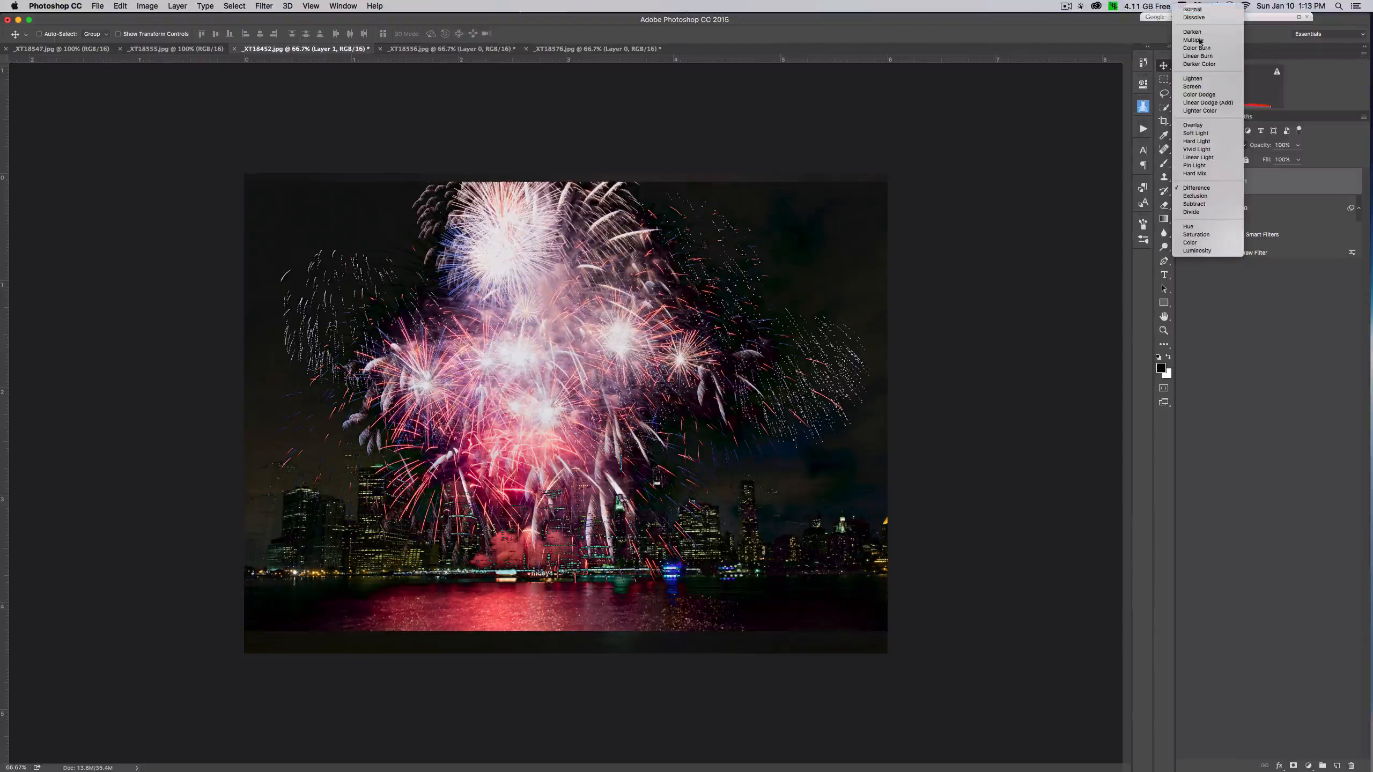
pyautogui.click(1191, 10)
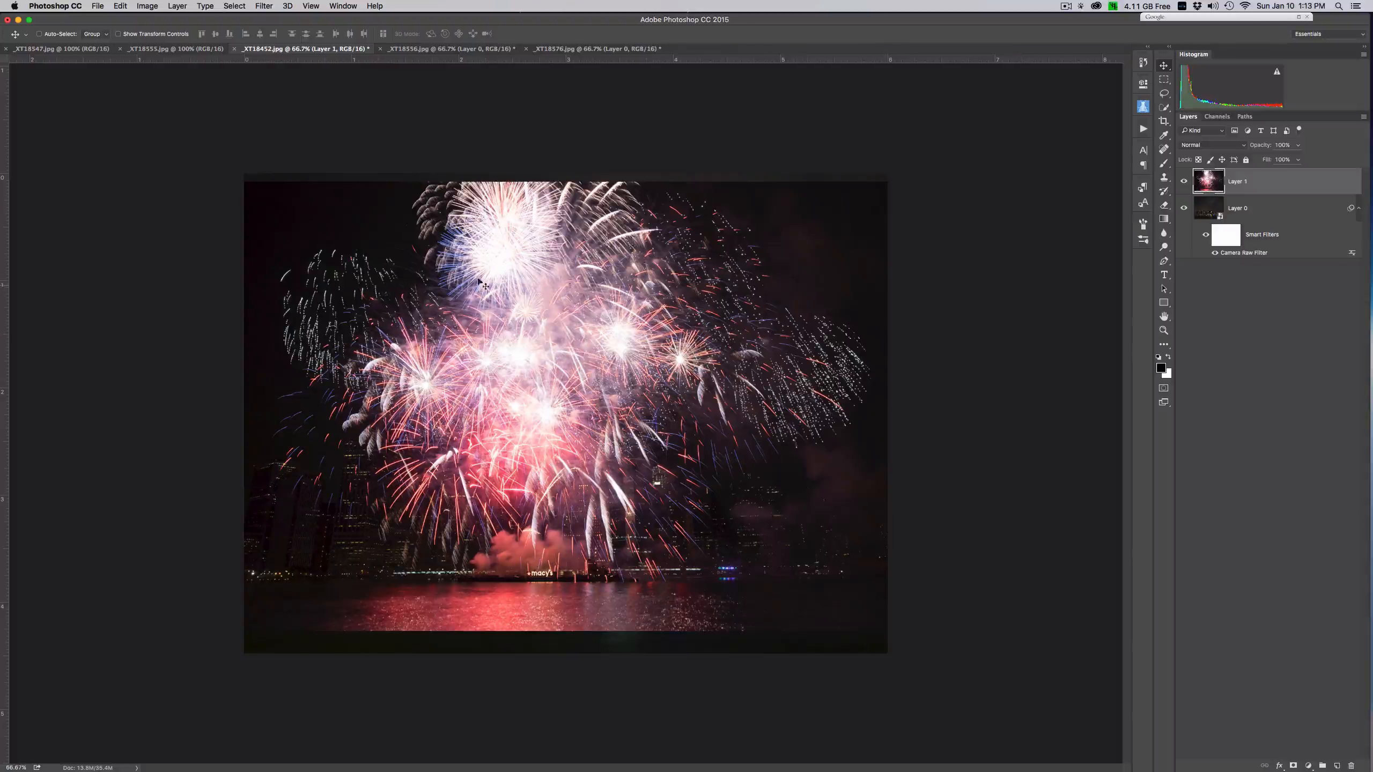
# - Add a layer mask to Layer 1 and paint black on it over the lower central fireworks with the Brush tool
pyautogui.click(1293, 766)
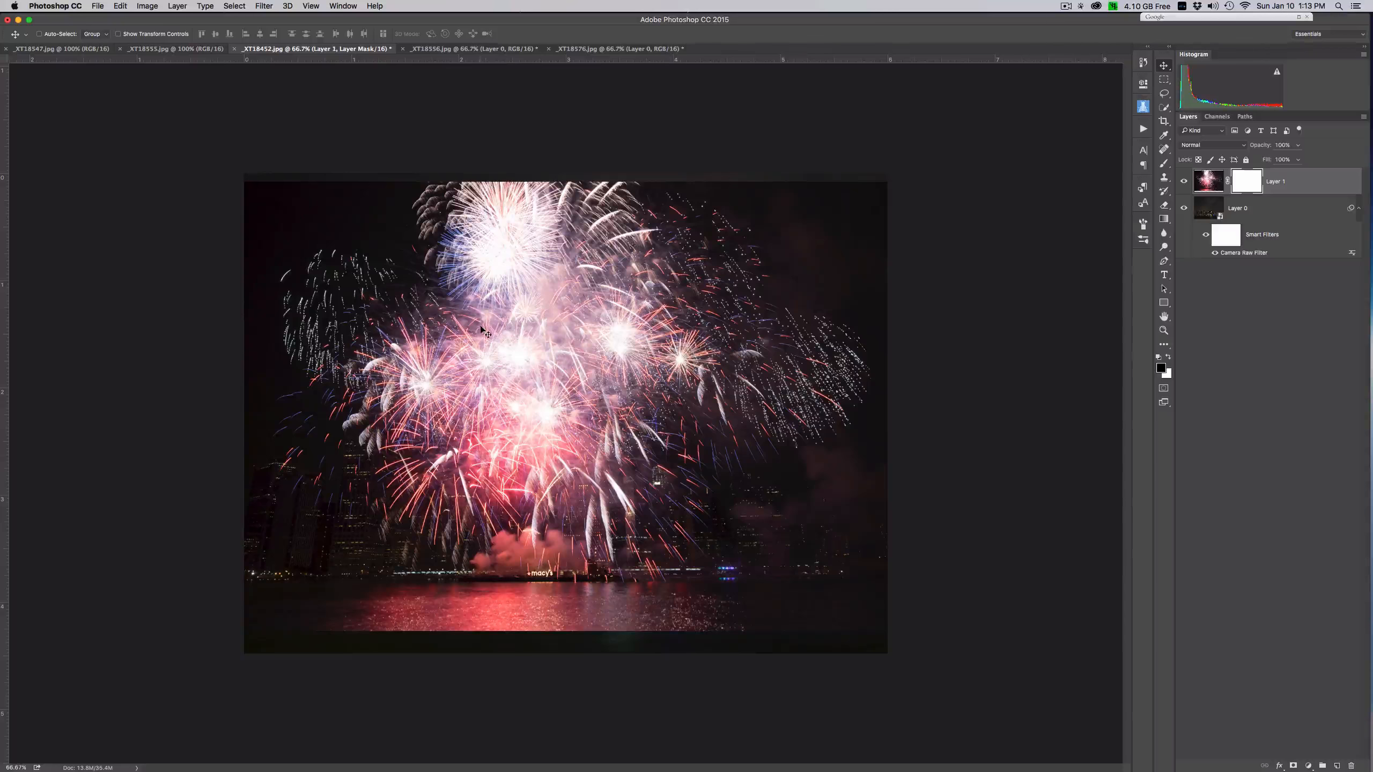
pyautogui.click(1164, 166)
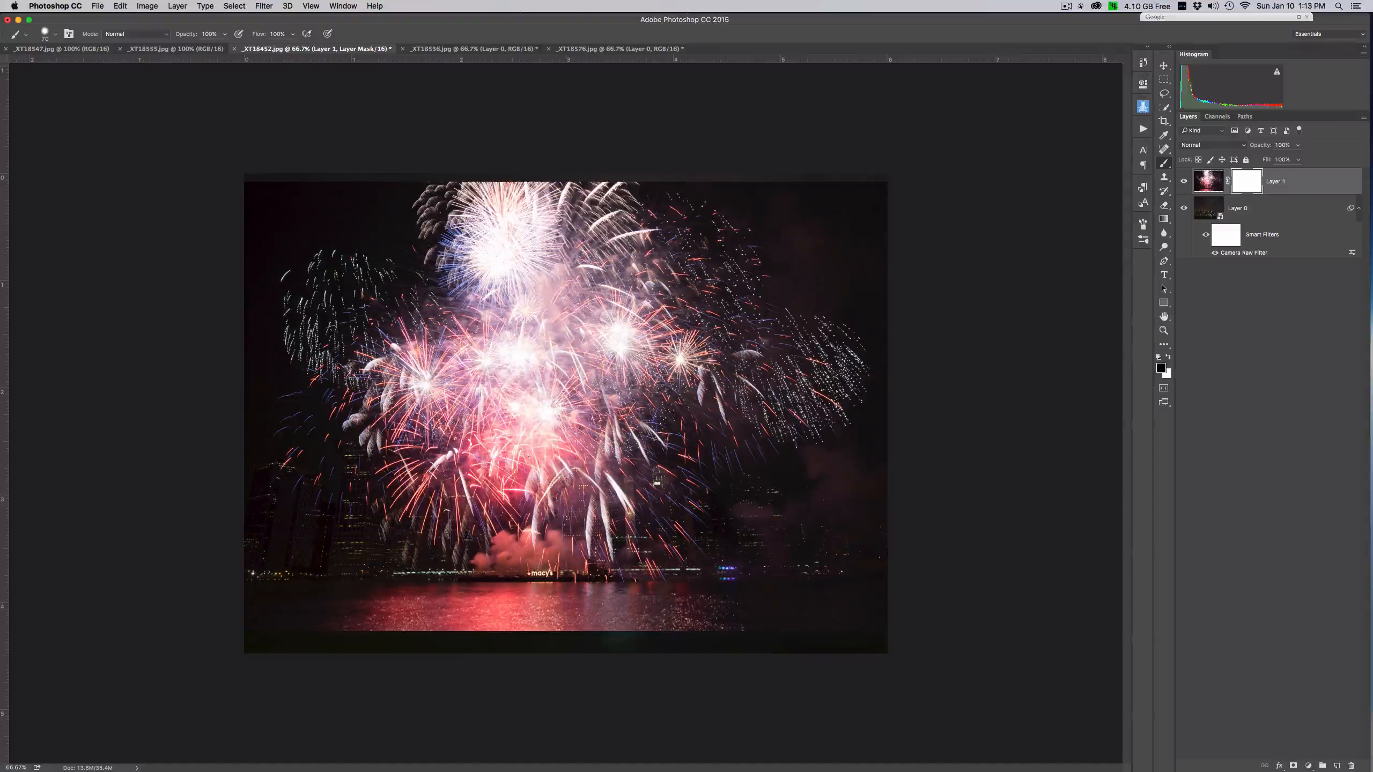
pyautogui.moveTo(519, 449)
pyautogui.mouseDown()
pyautogui.moveTo(544, 422)
pyautogui.moveTo(529, 454)
pyautogui.mouseUp()
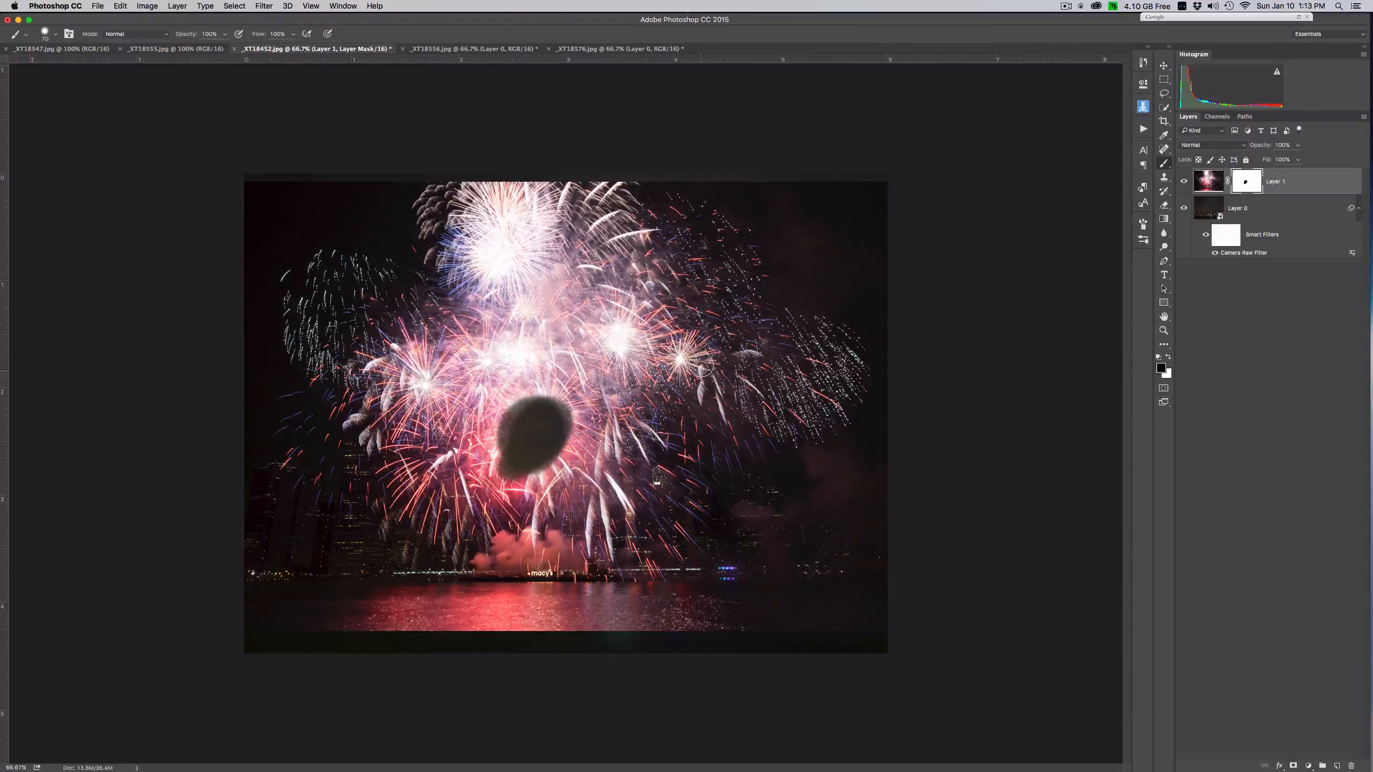
pyautogui.moveTo(611, 460)
pyautogui.mouseDown()
pyautogui.moveTo(427, 427)
pyautogui.moveTo(616, 509)
pyautogui.moveTo(660, 557)
pyautogui.moveTo(600, 473)
pyautogui.moveTo(505, 470)
pyautogui.mouseUp()
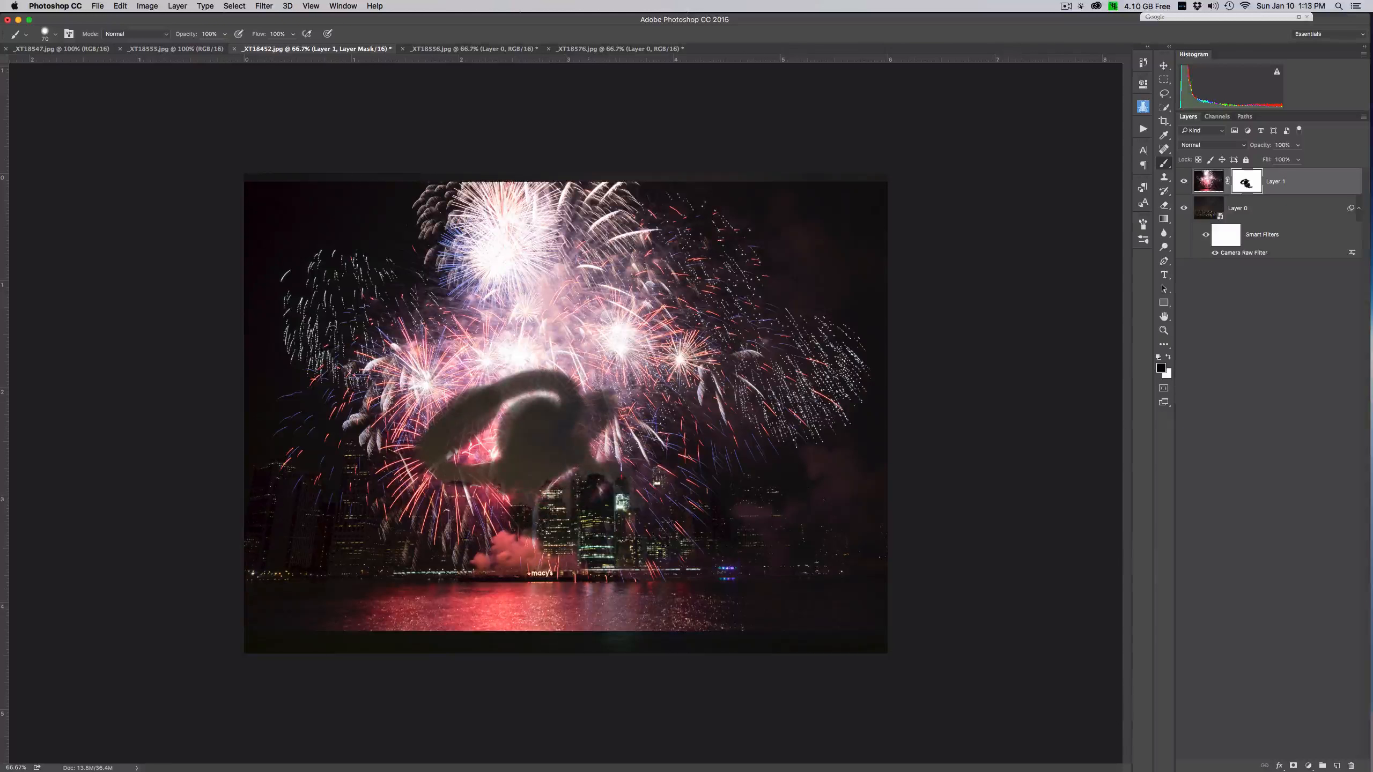
# - Hide the fireworks above the shoreline by drawing several downward black-to-transparent linear gradients on the Layer 1 mask at 100% opacity
pyautogui.click(1164, 219)
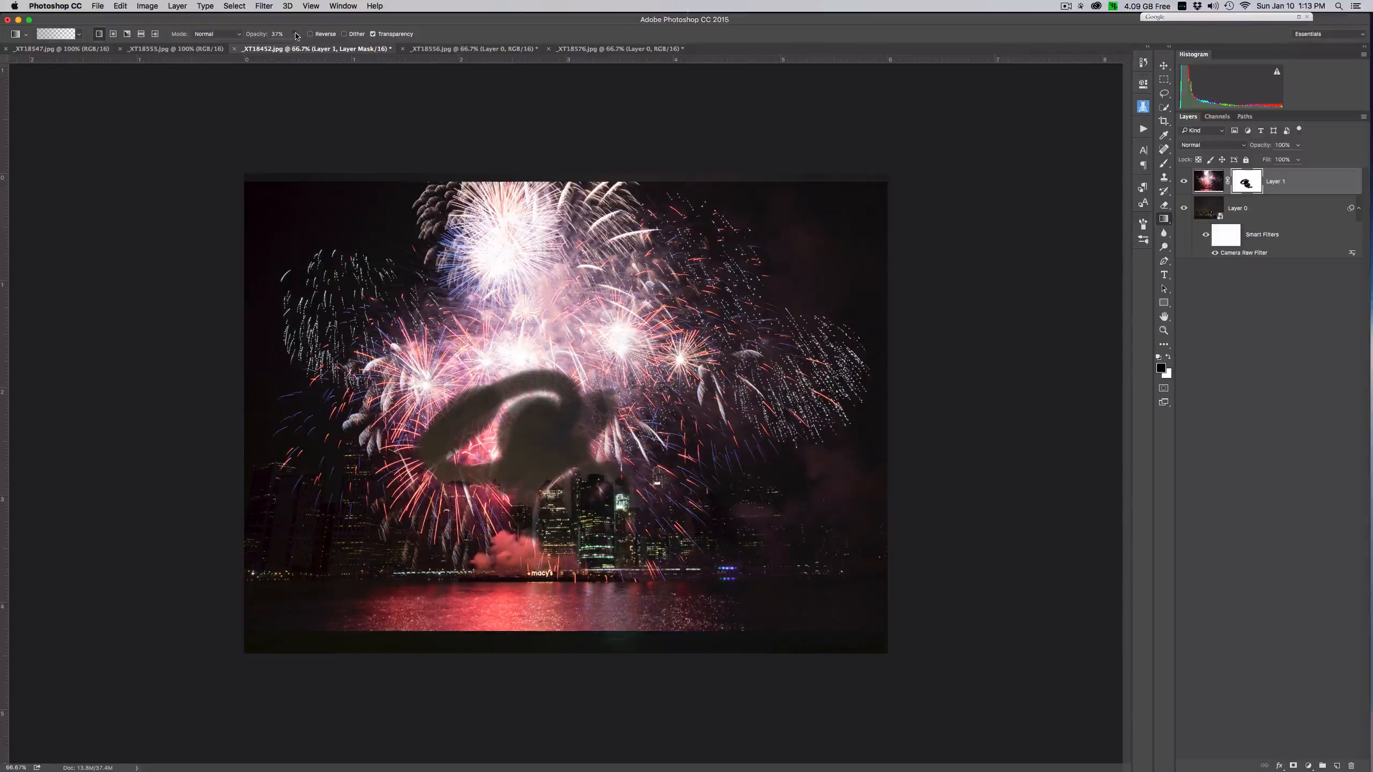
pyautogui.moveTo(296, 35); pyautogui.dragTo(328, 48)
pyautogui.moveTo(561, 324); pyautogui.dragTo(560, 595)
pyautogui.moveTo(596, 319); pyautogui.dragTo(594, 592)
pyautogui.moveTo(564, 368); pyautogui.dragTo(564, 594)
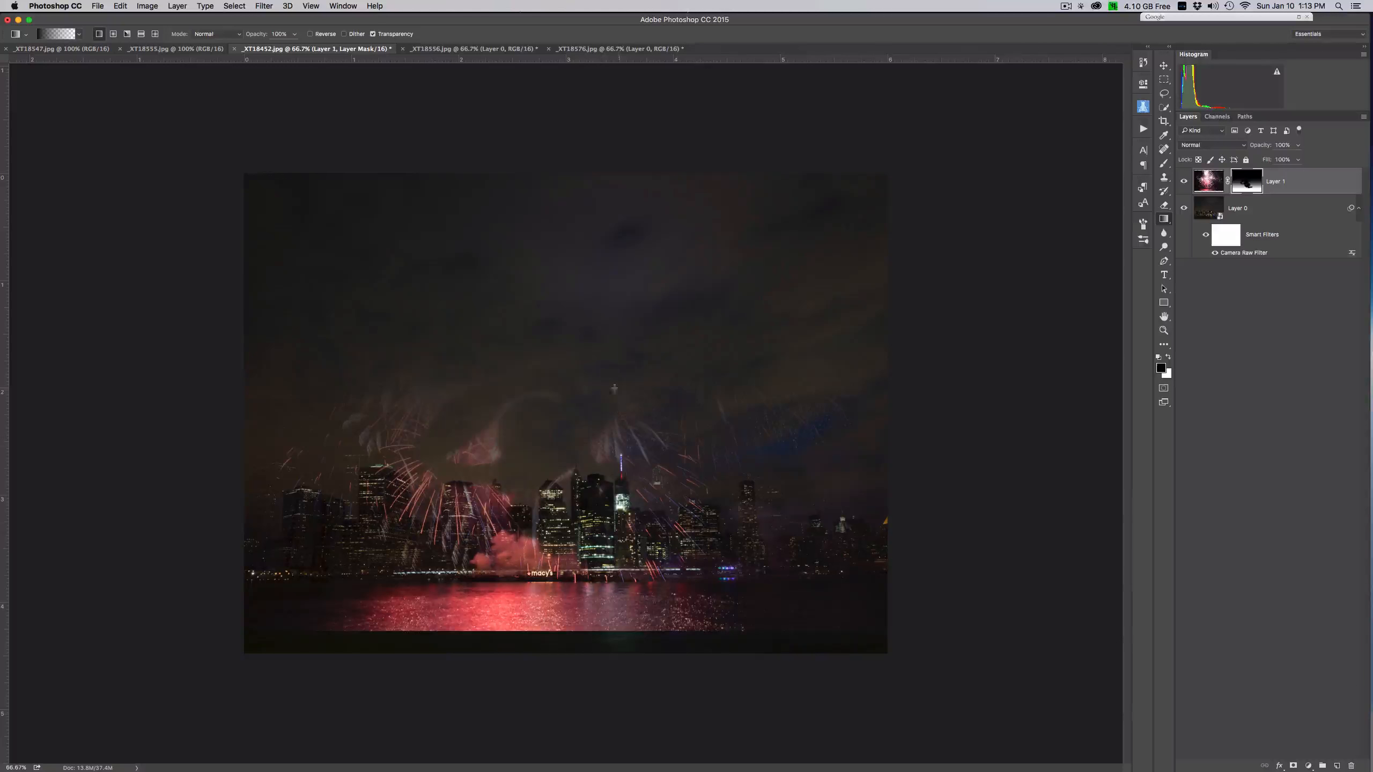
pyautogui.moveTo(681, 392); pyautogui.dragTo(684, 576)
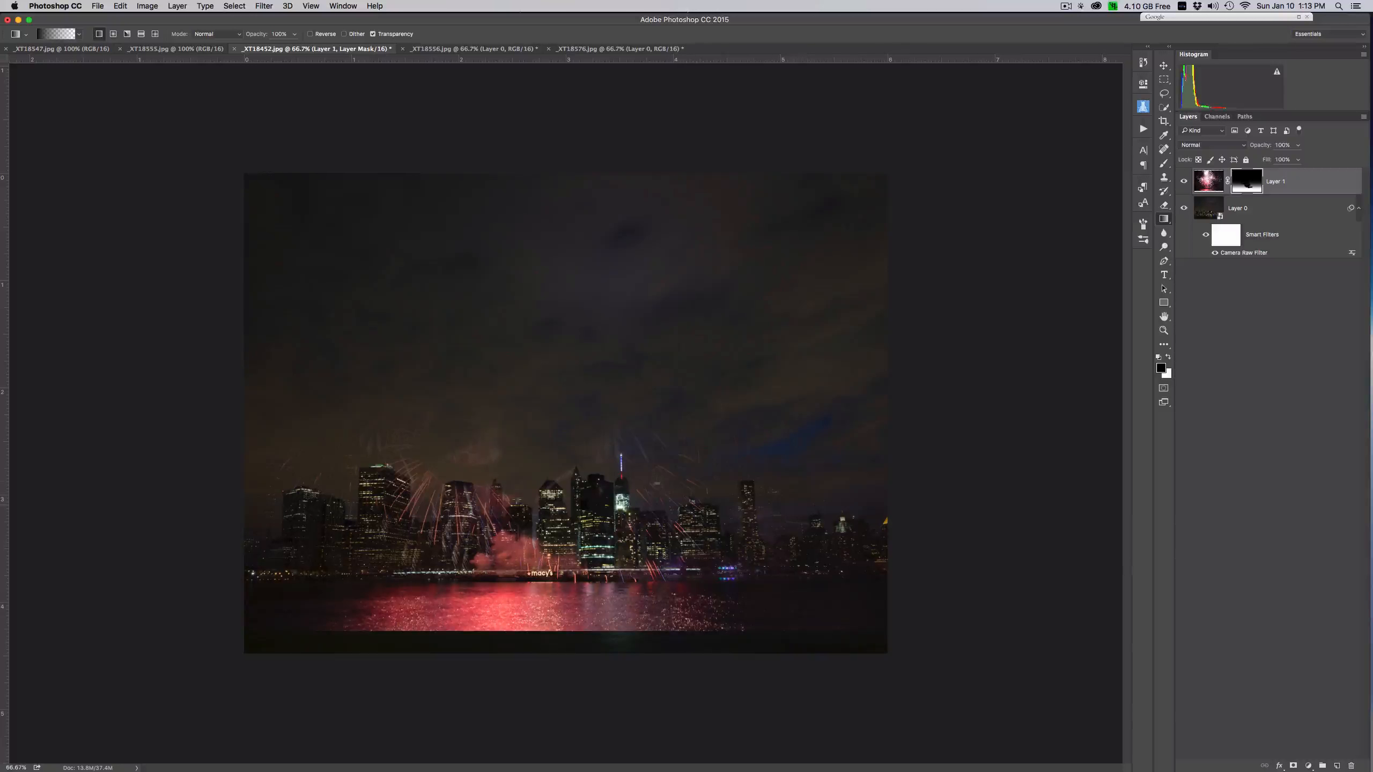
pyautogui.moveTo(520, 605); pyautogui.dragTo(510, 594)
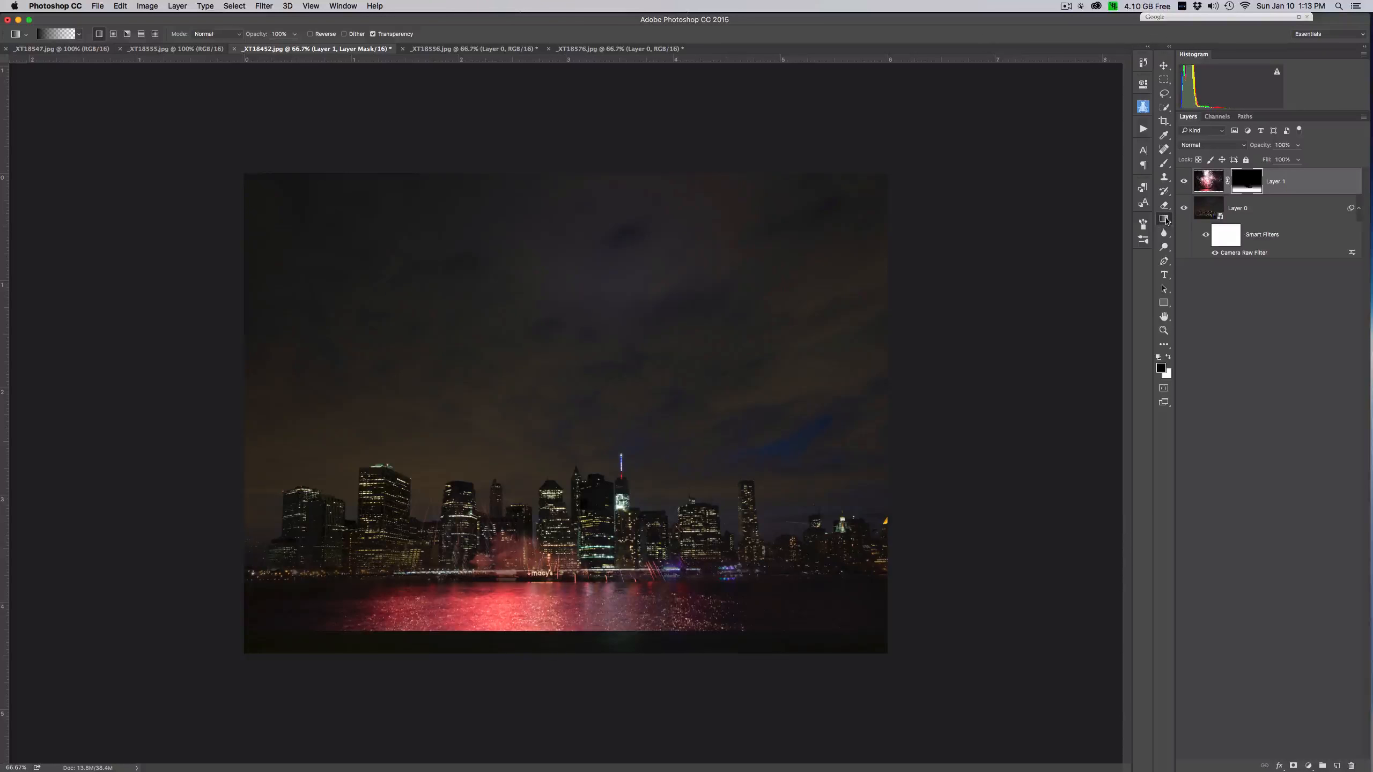
# - Check the Gradient tool's type and preset, and draw two more downward gradients on the mask from the sky to the shoreline
pyautogui.click(1164, 218)
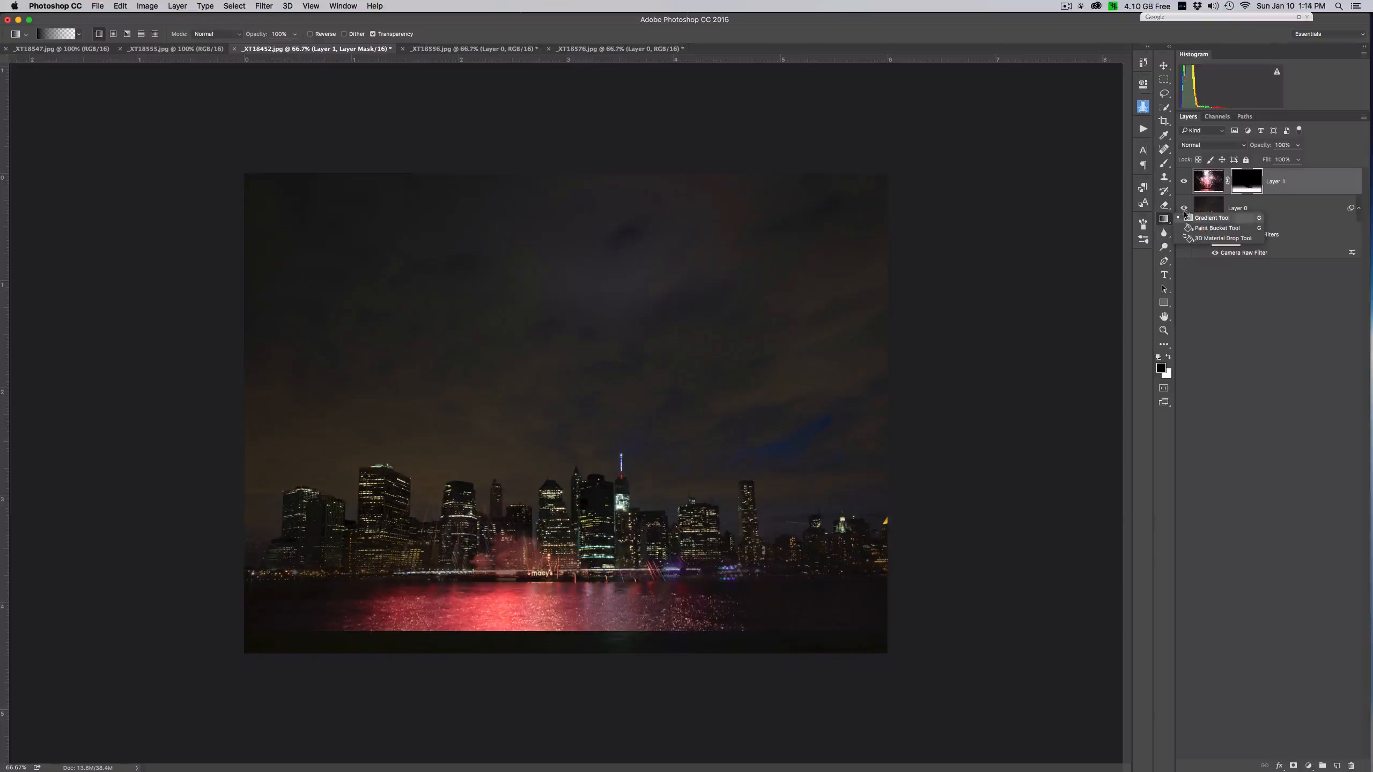
pyautogui.click(1204, 221)
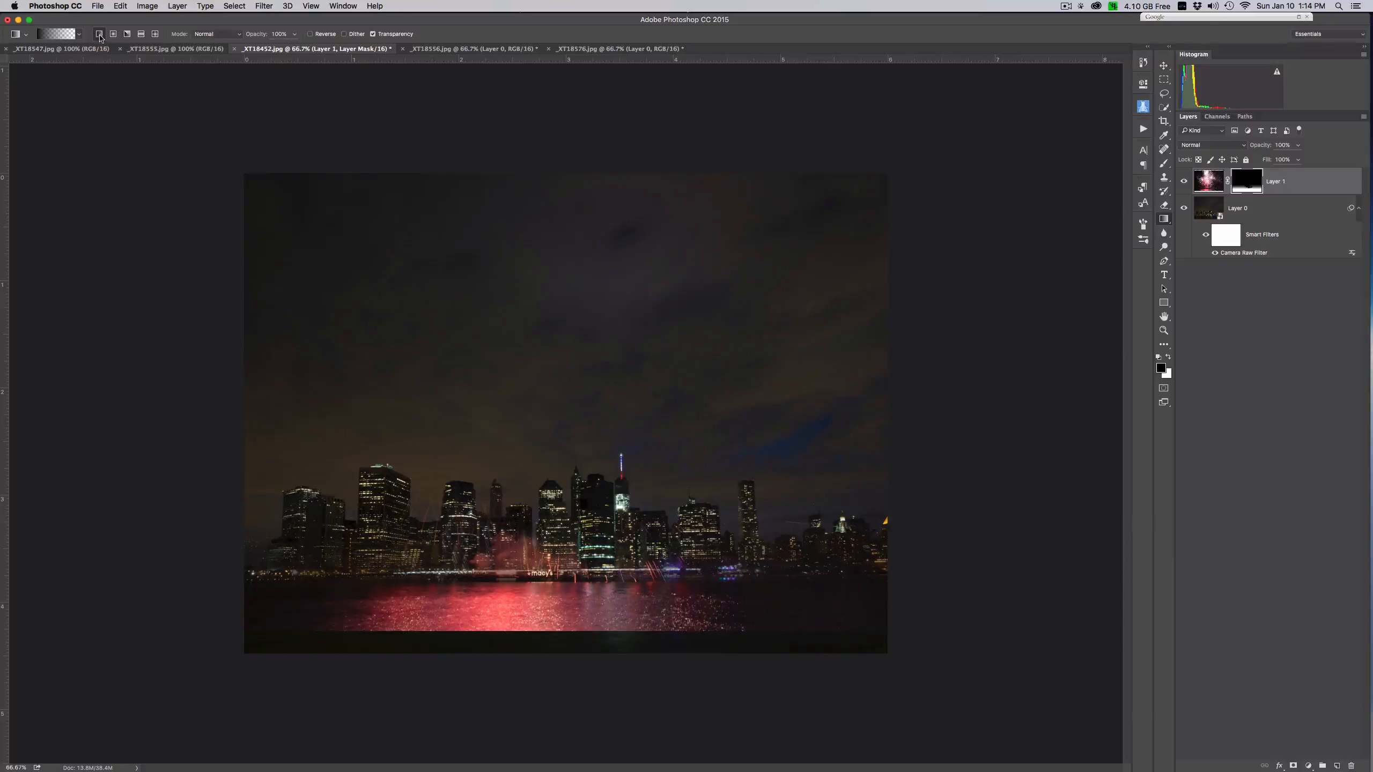
pyautogui.click(79, 36)
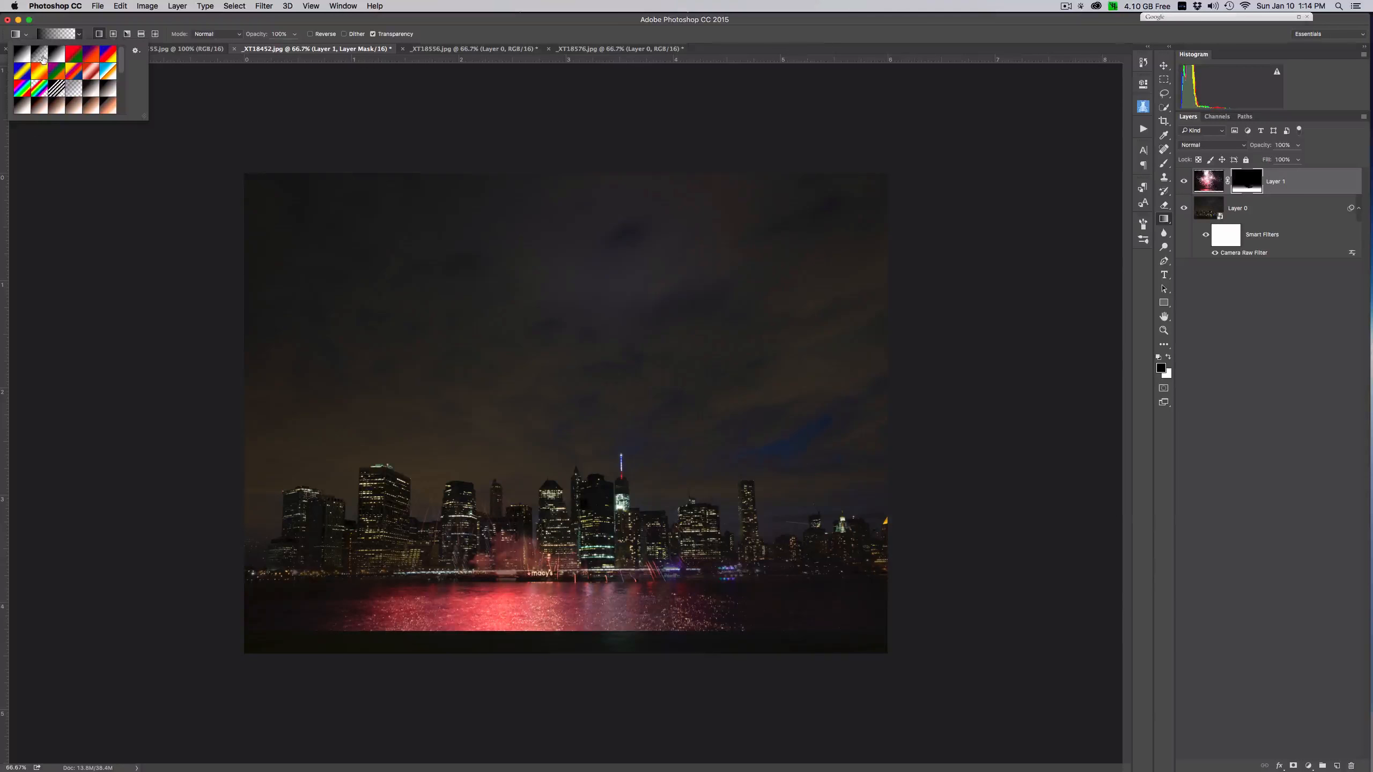
pyautogui.moveTo(561, 370); pyautogui.dragTo(567, 580)
pyautogui.moveTo(563, 497); pyautogui.dragTo(556, 584)
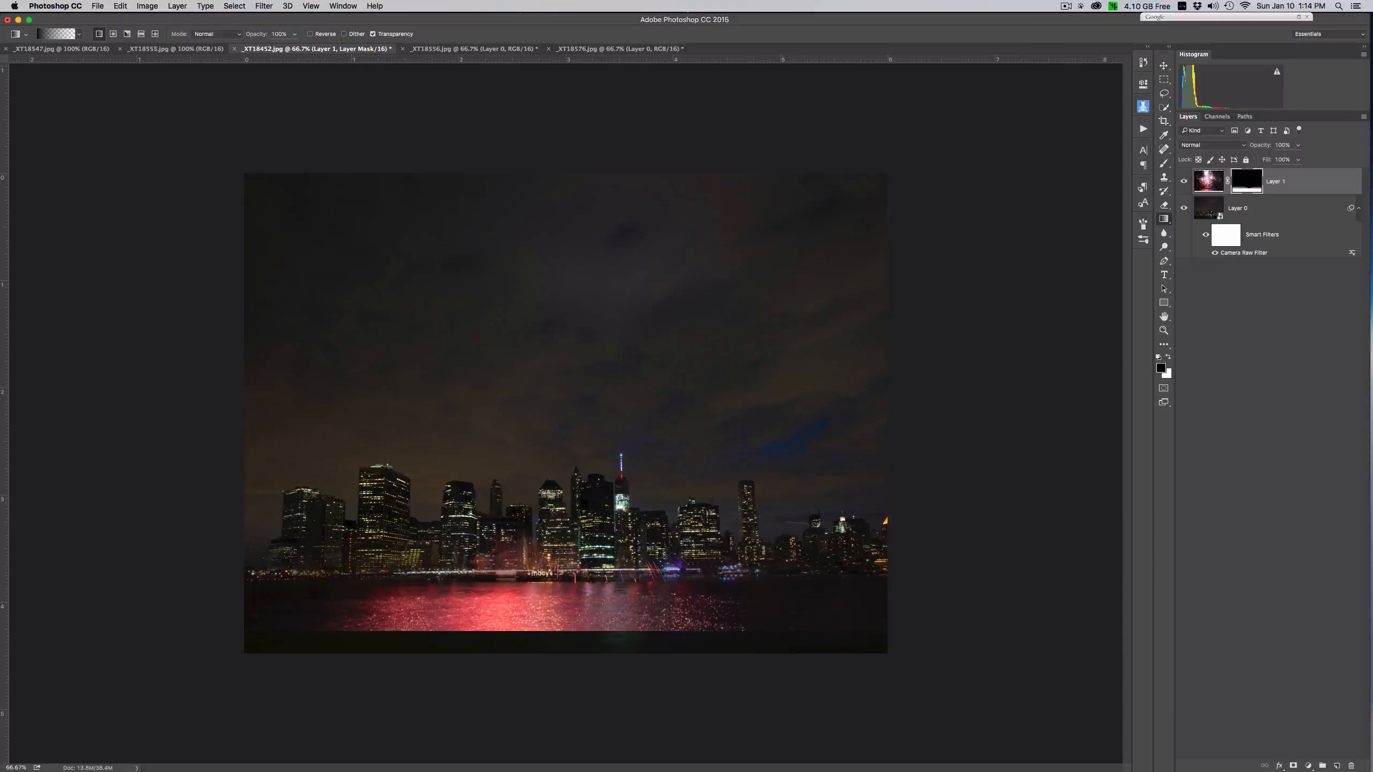
# - Paint a straight black brush stroke on the Layer 1 mask along the shoreline across the full image width
pyautogui.click(1165, 164)
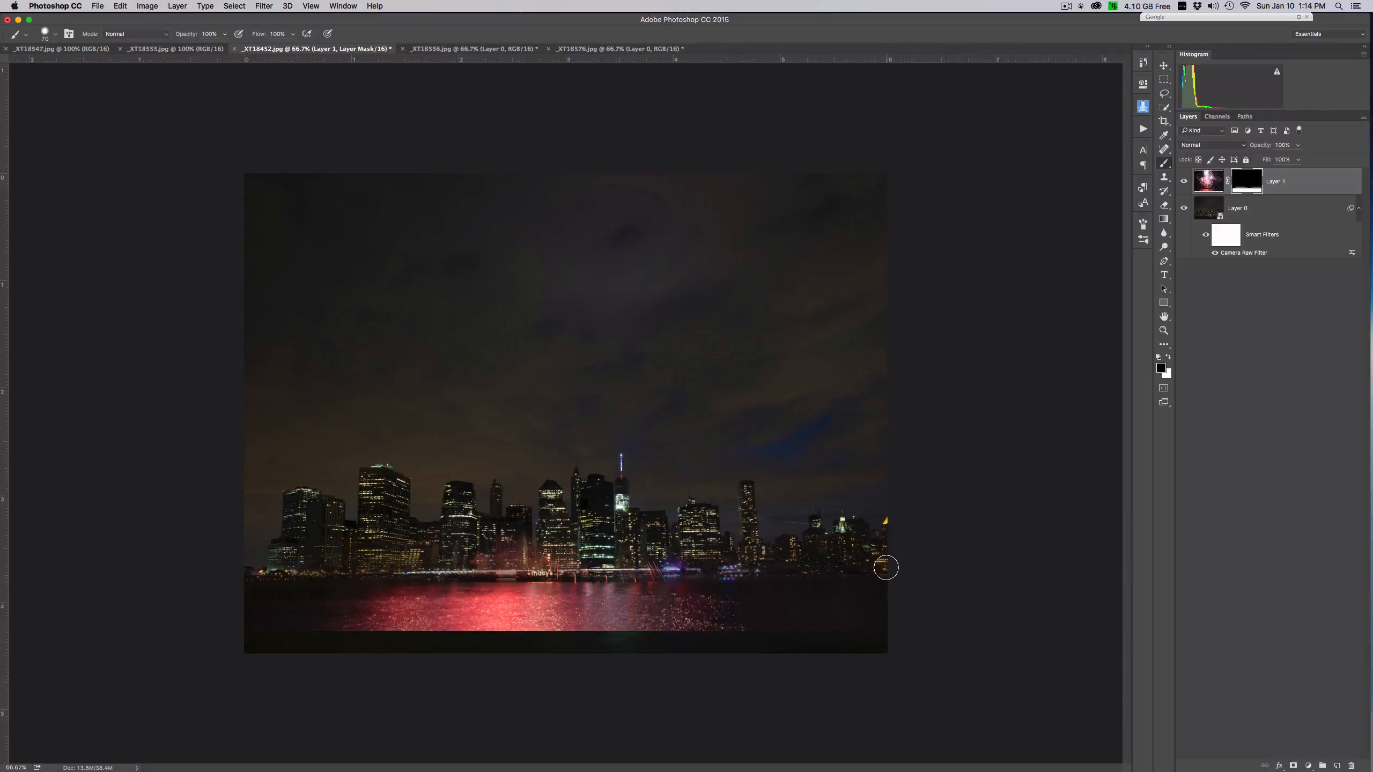
pyautogui.keyDown('shift'); pyautogui.click(236, 567); pyautogui.keyUp('shift')
pyautogui.keyDown('shift'); pyautogui.click(890, 566); pyautogui.keyUp('shift')
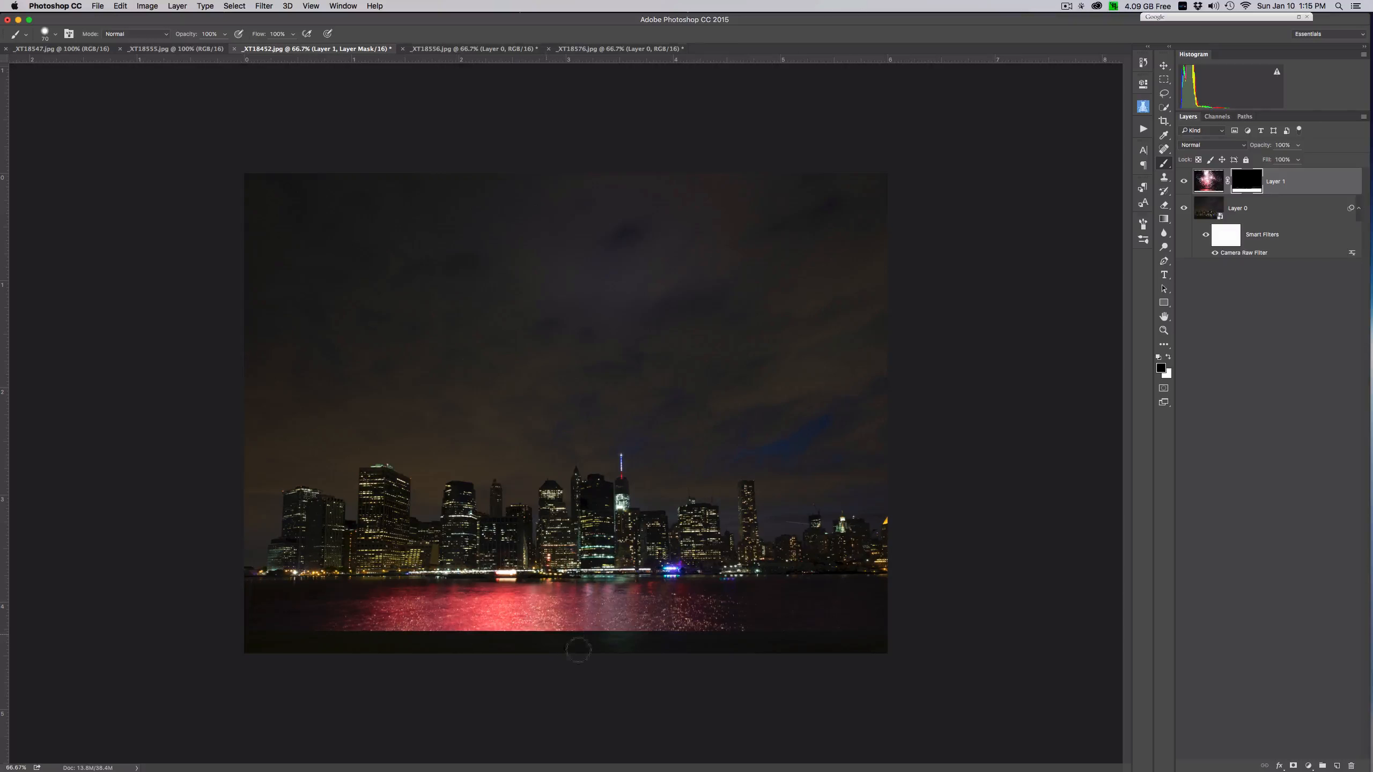
# - Crop off the dark strip below the red water reflection
pyautogui.click(1164, 122)
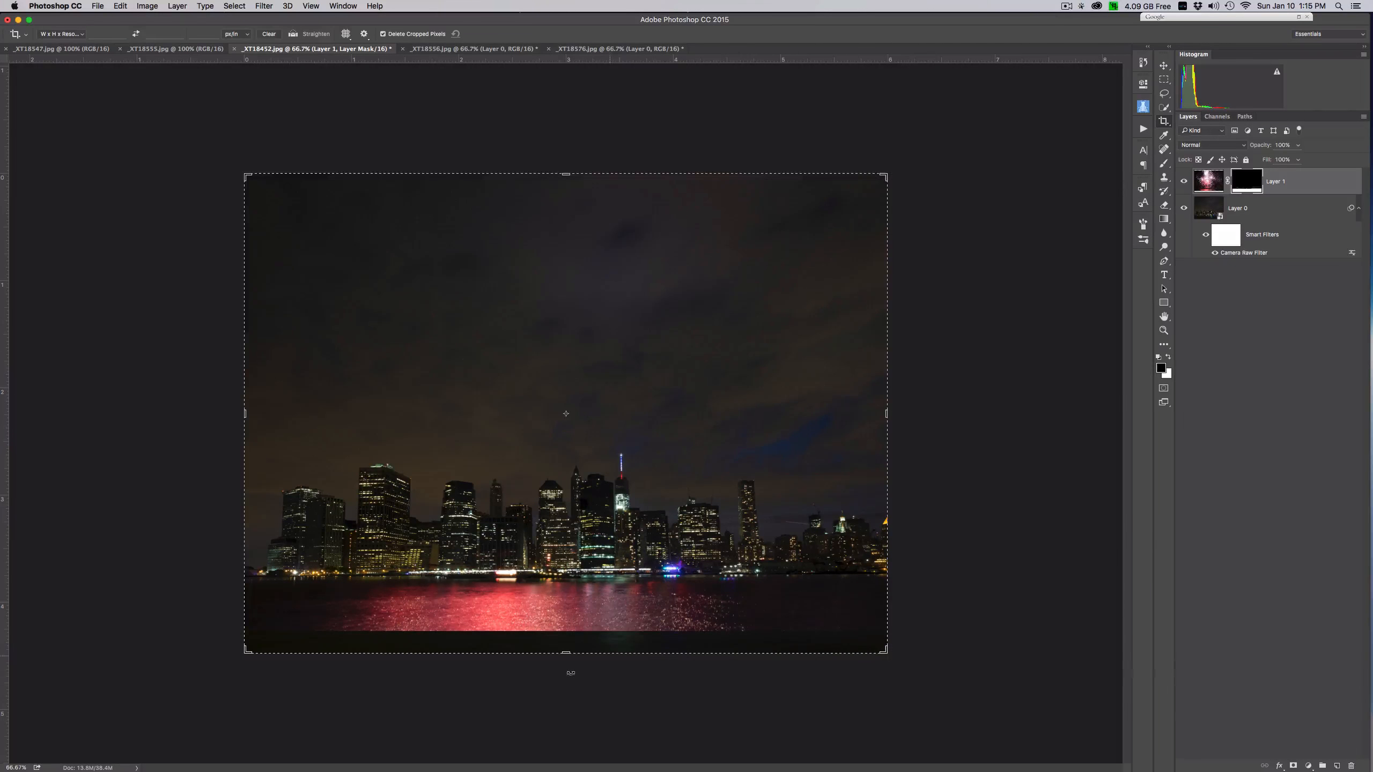
pyautogui.moveTo(565, 652); pyautogui.dragTo(588, 650)
pyautogui.press('Escape')
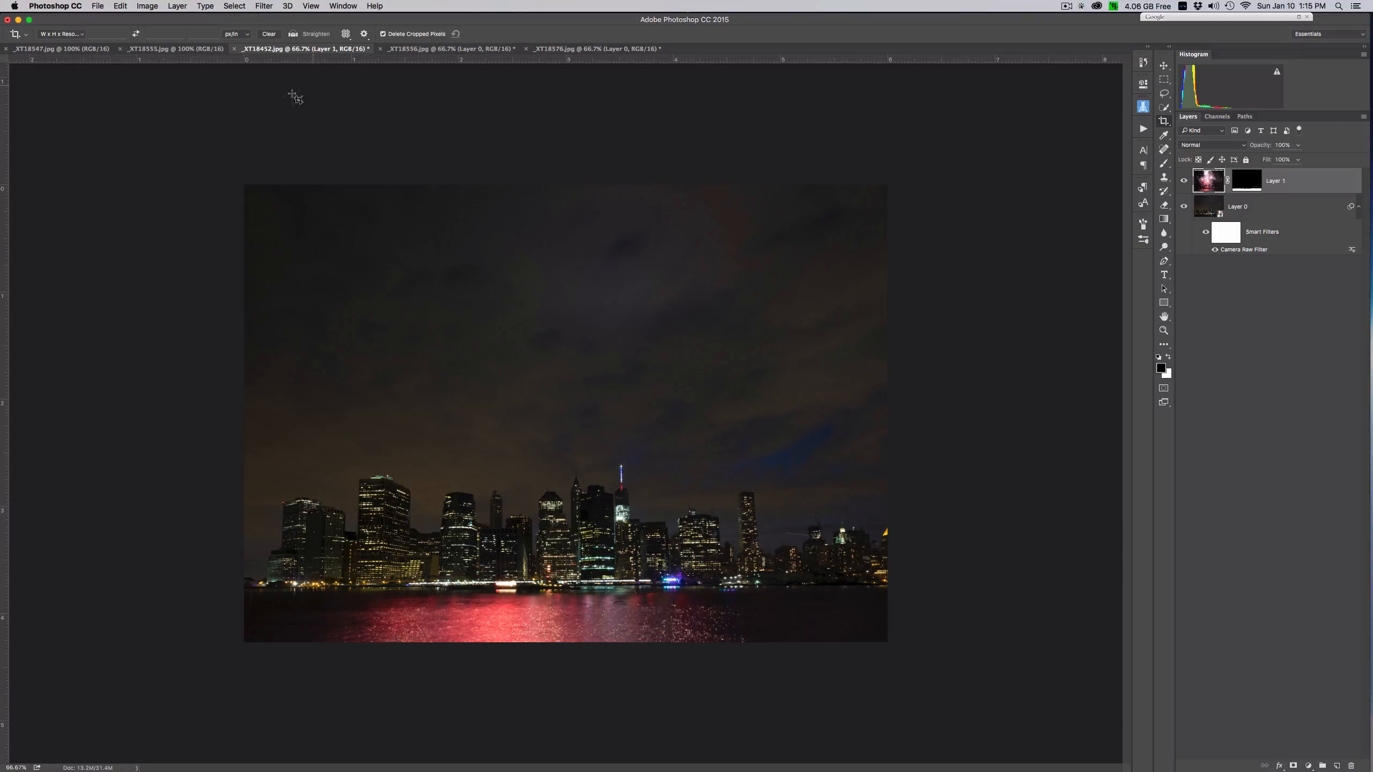
# - Close _XT18576.jpg without saving its changes
pyautogui.click(263, 6)
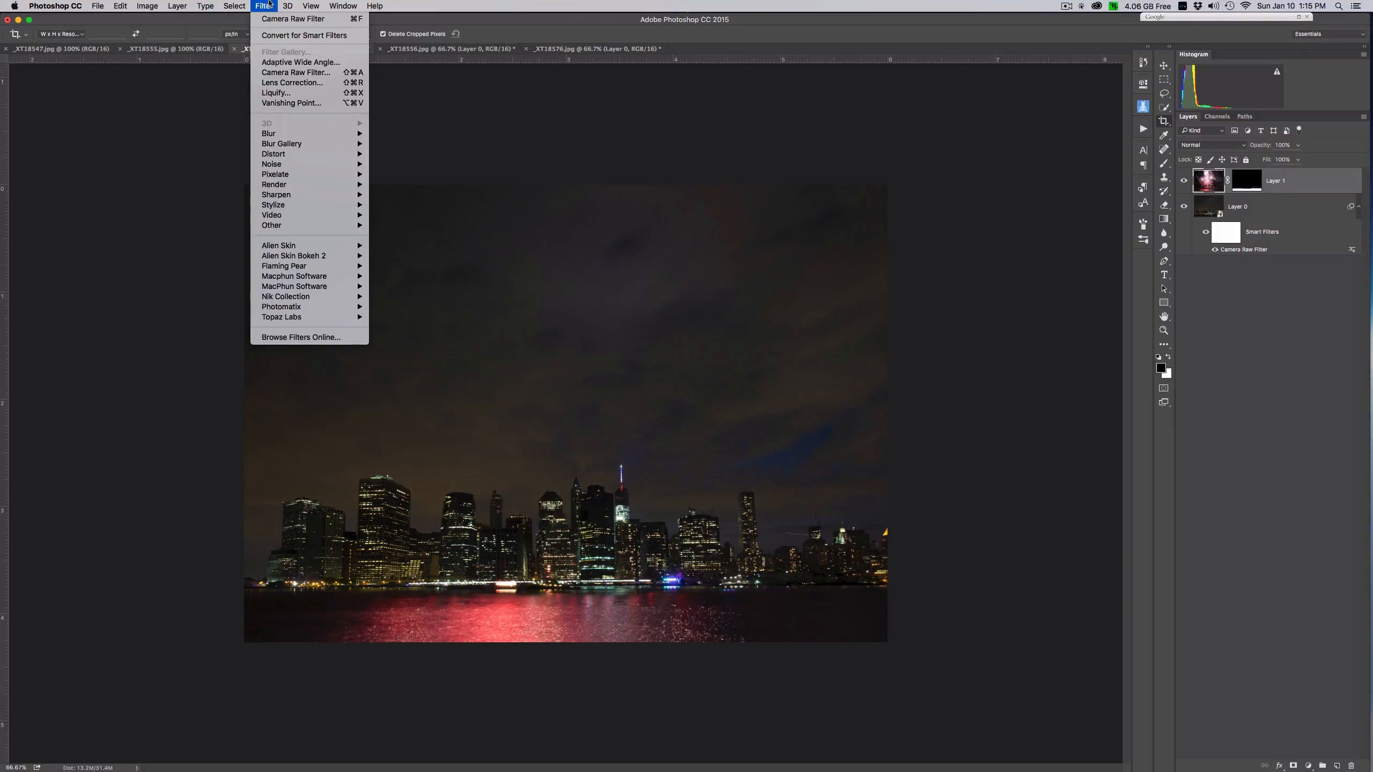
pyautogui.click(263, 6)
pyautogui.click(536, 50)
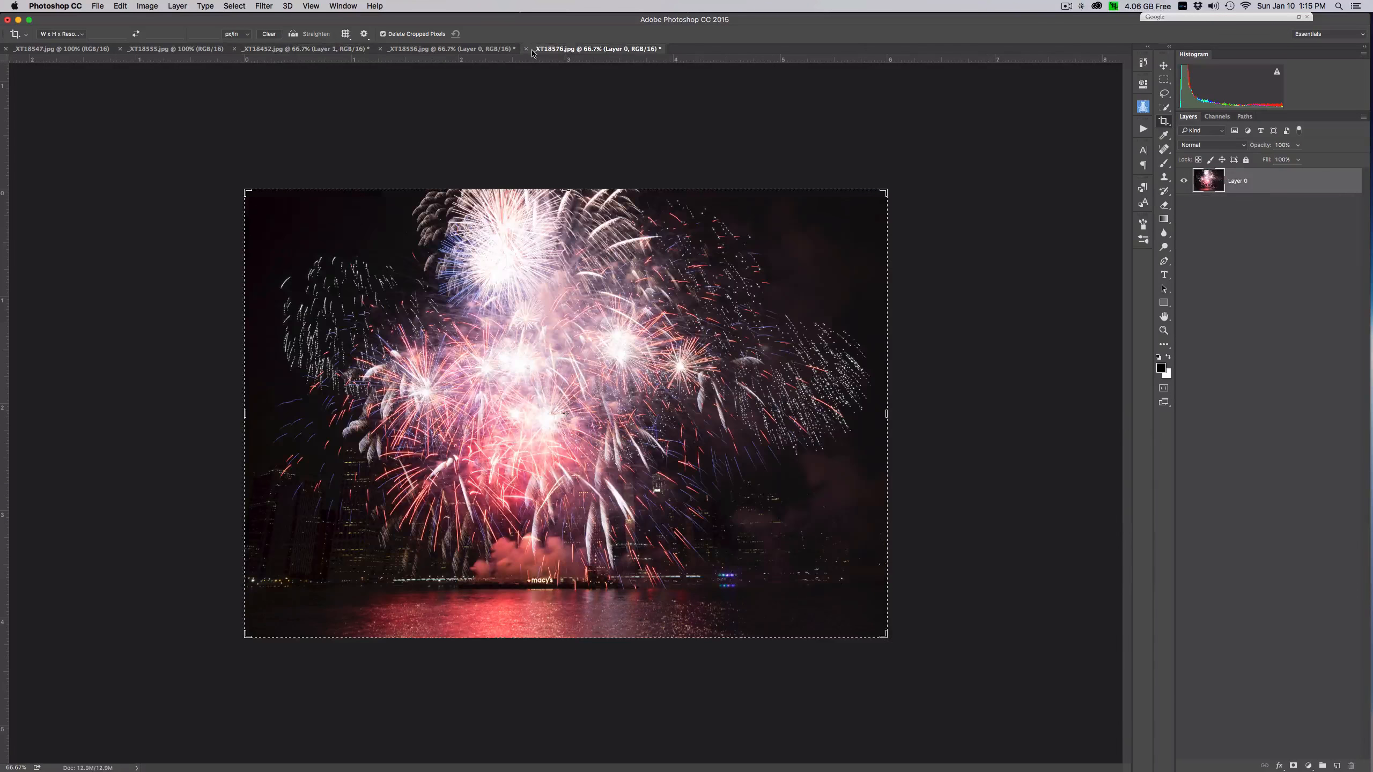
pyautogui.click(525, 49)
pyautogui.click(640, 248)
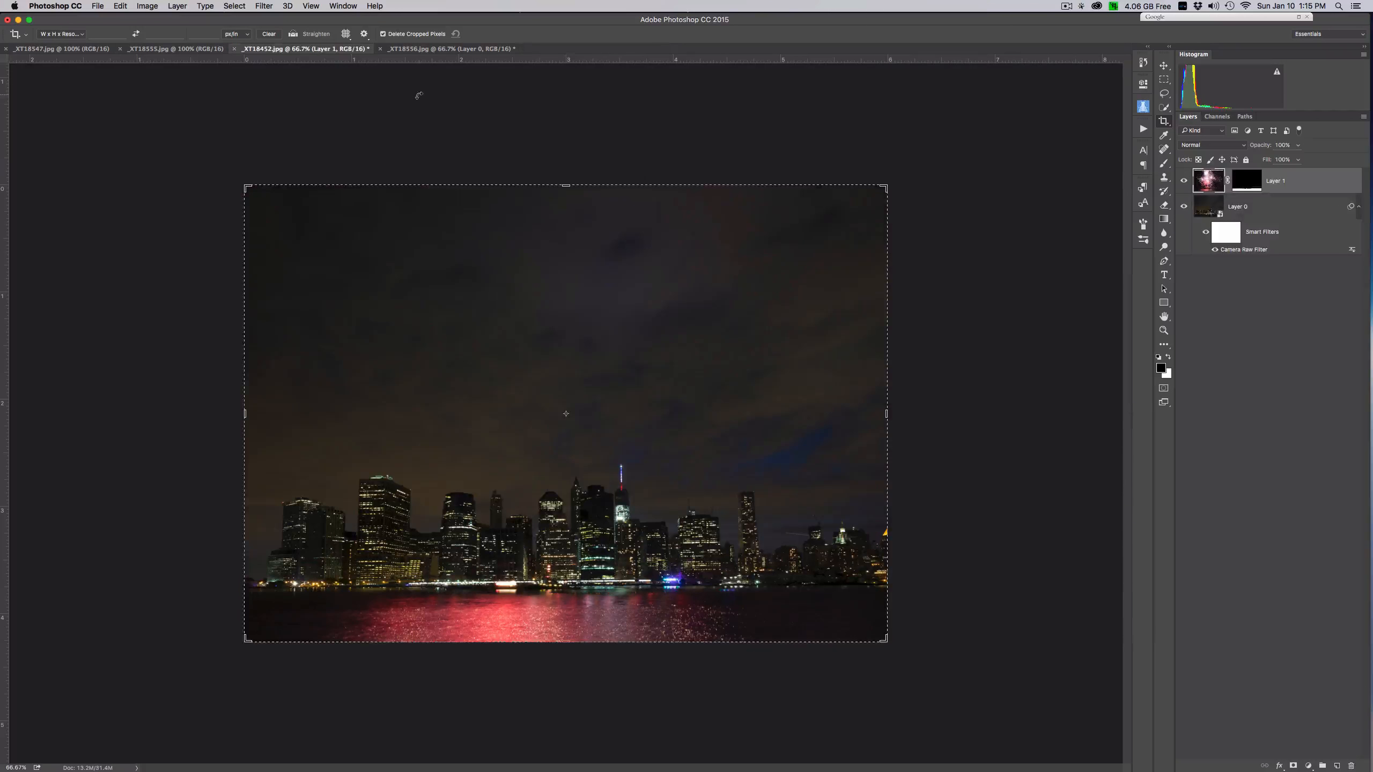
# - Move the fireworks layer from _XT18556.jpg into _XT18452.jpg and align it with the canvas's upper and side edges
pyautogui.click(415, 50)
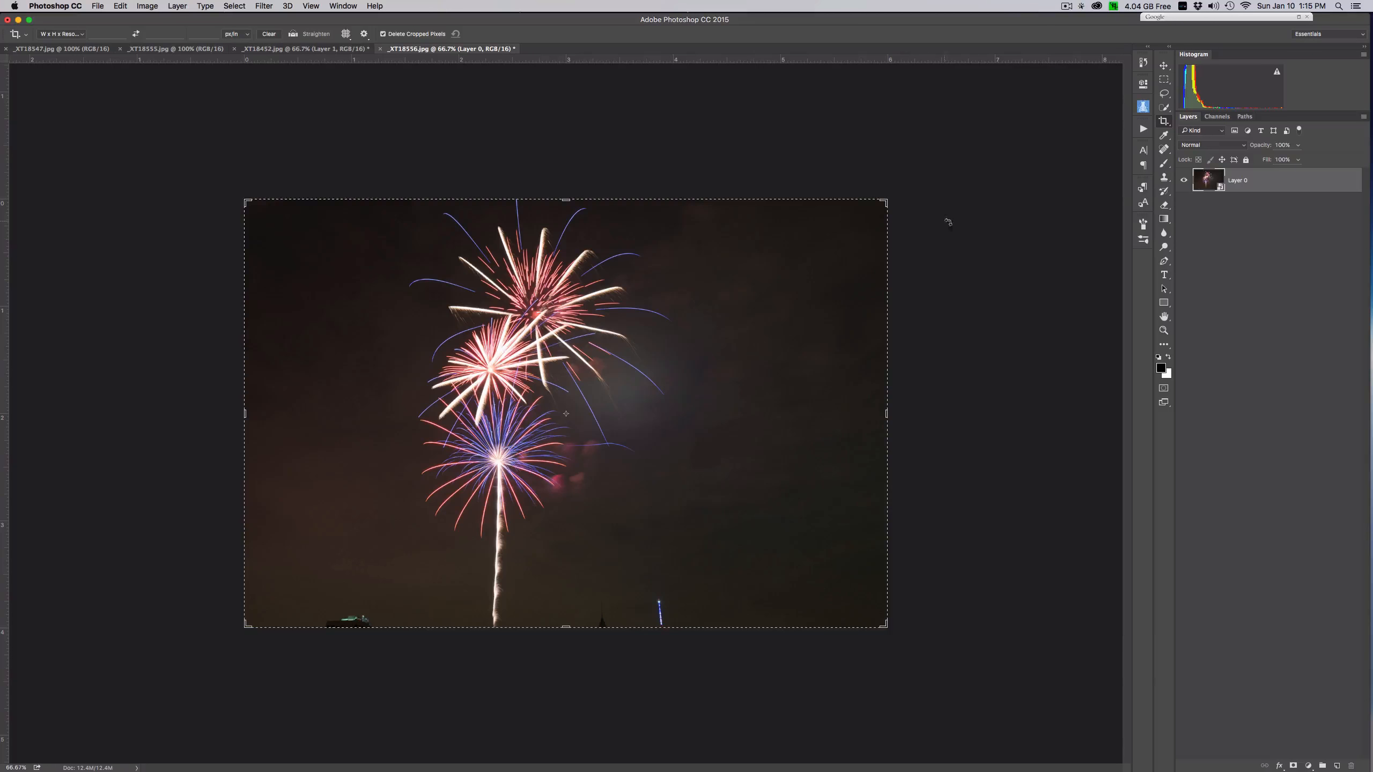
pyautogui.click(1164, 163)
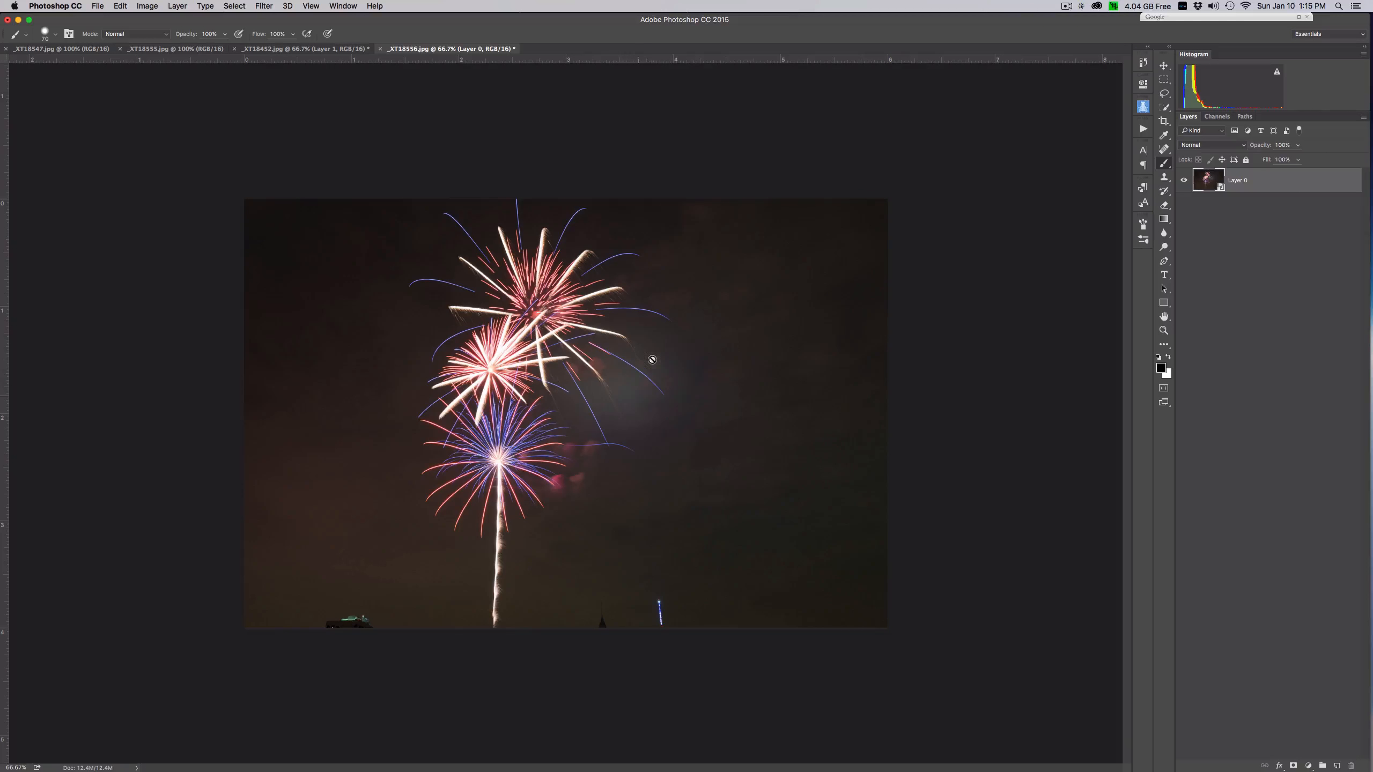
pyautogui.press('v')
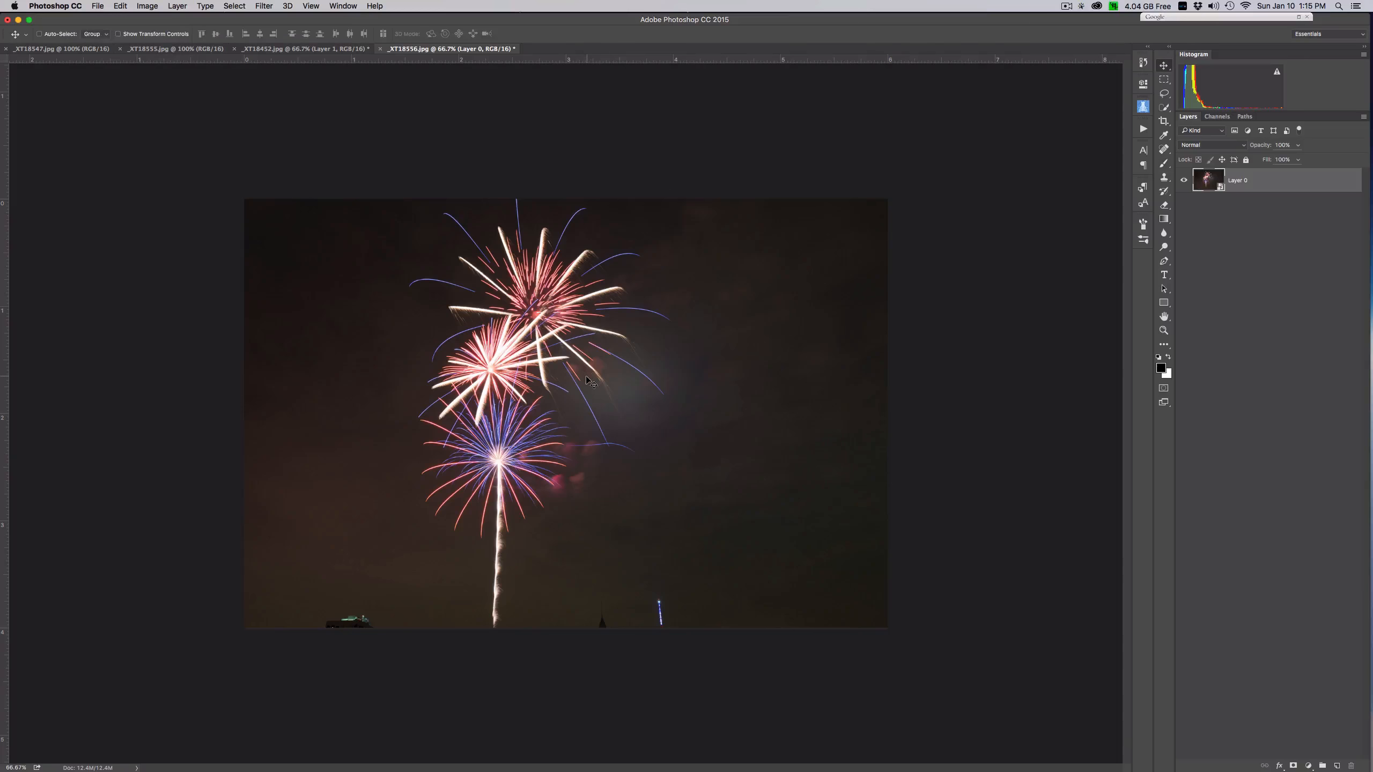
pyautogui.moveTo(513, 305); pyautogui.dragTo(316, 50)
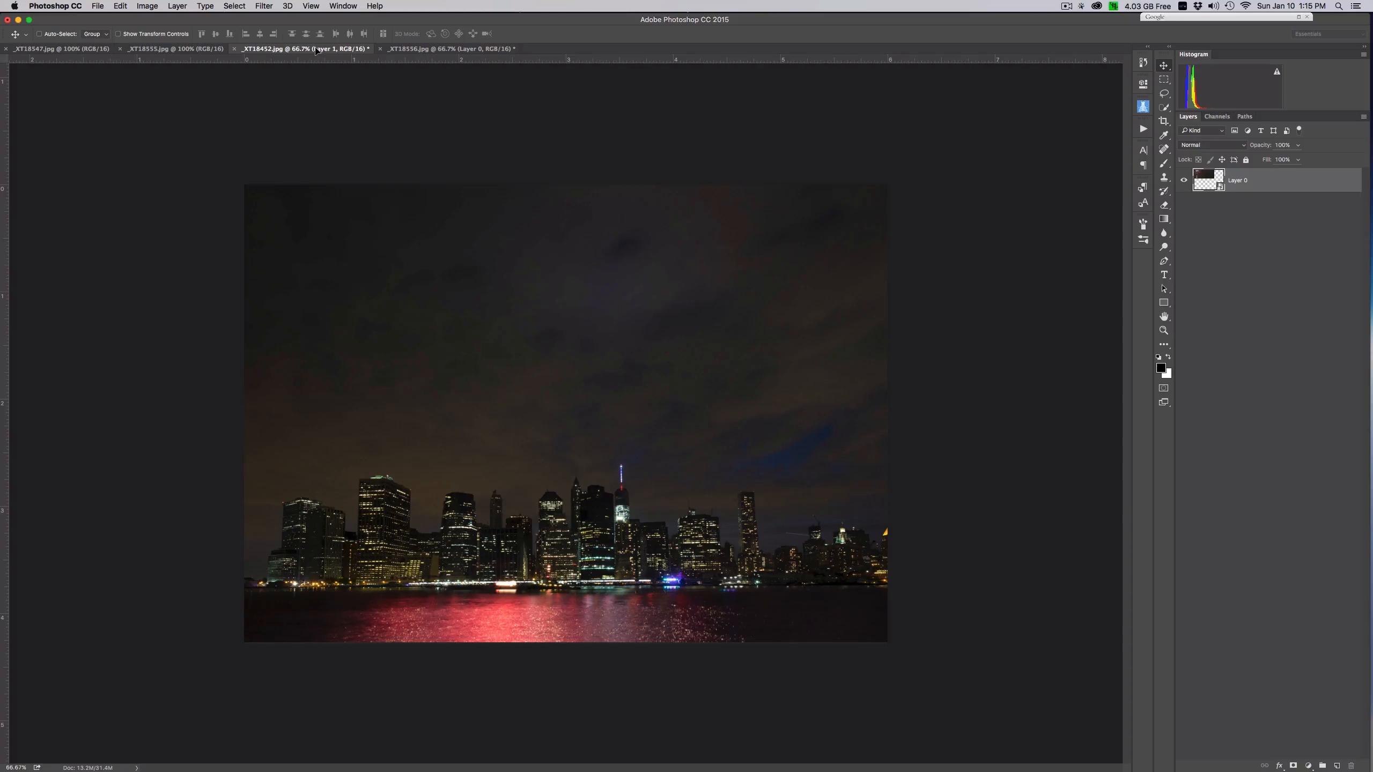
pyautogui.moveTo(535, 360); pyautogui.dragTo(534, 407)
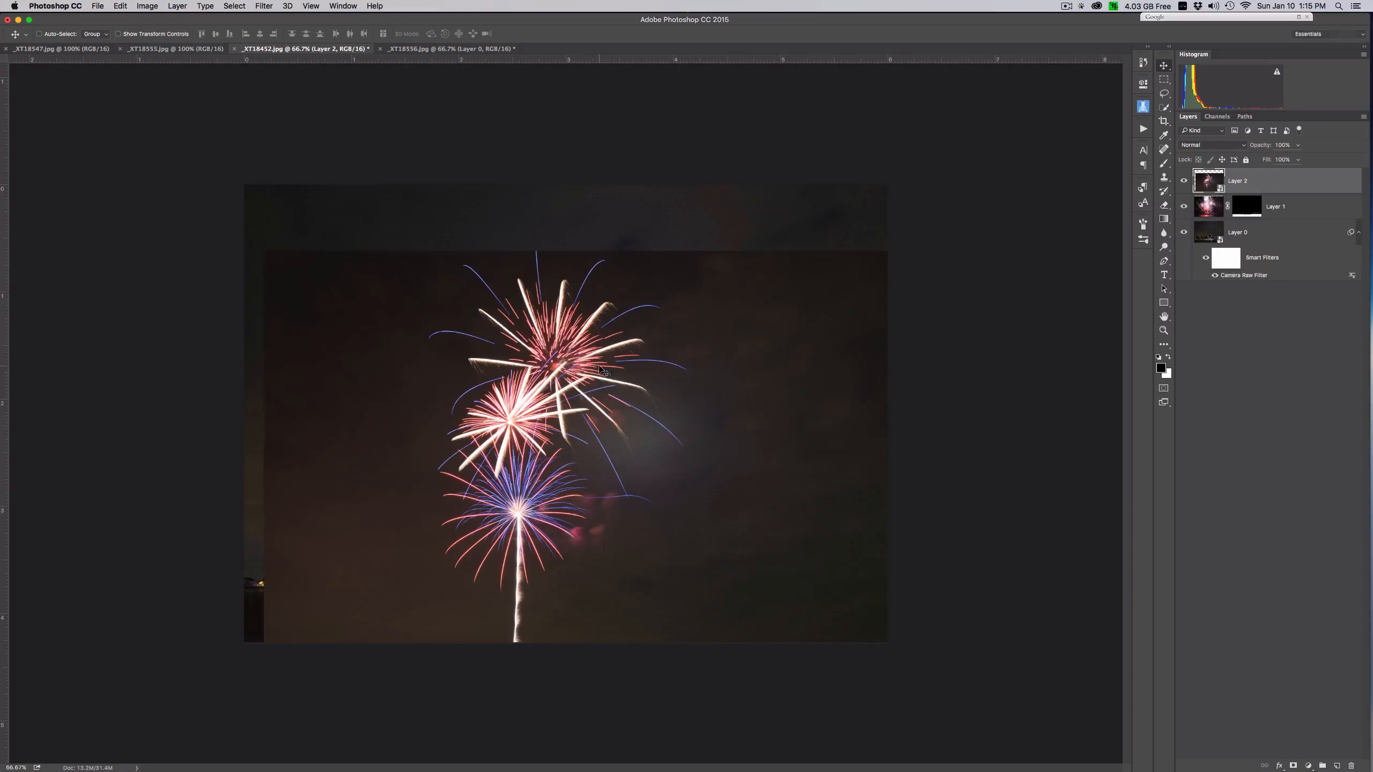
pyautogui.moveTo(670, 420); pyautogui.dragTo(653, 351)
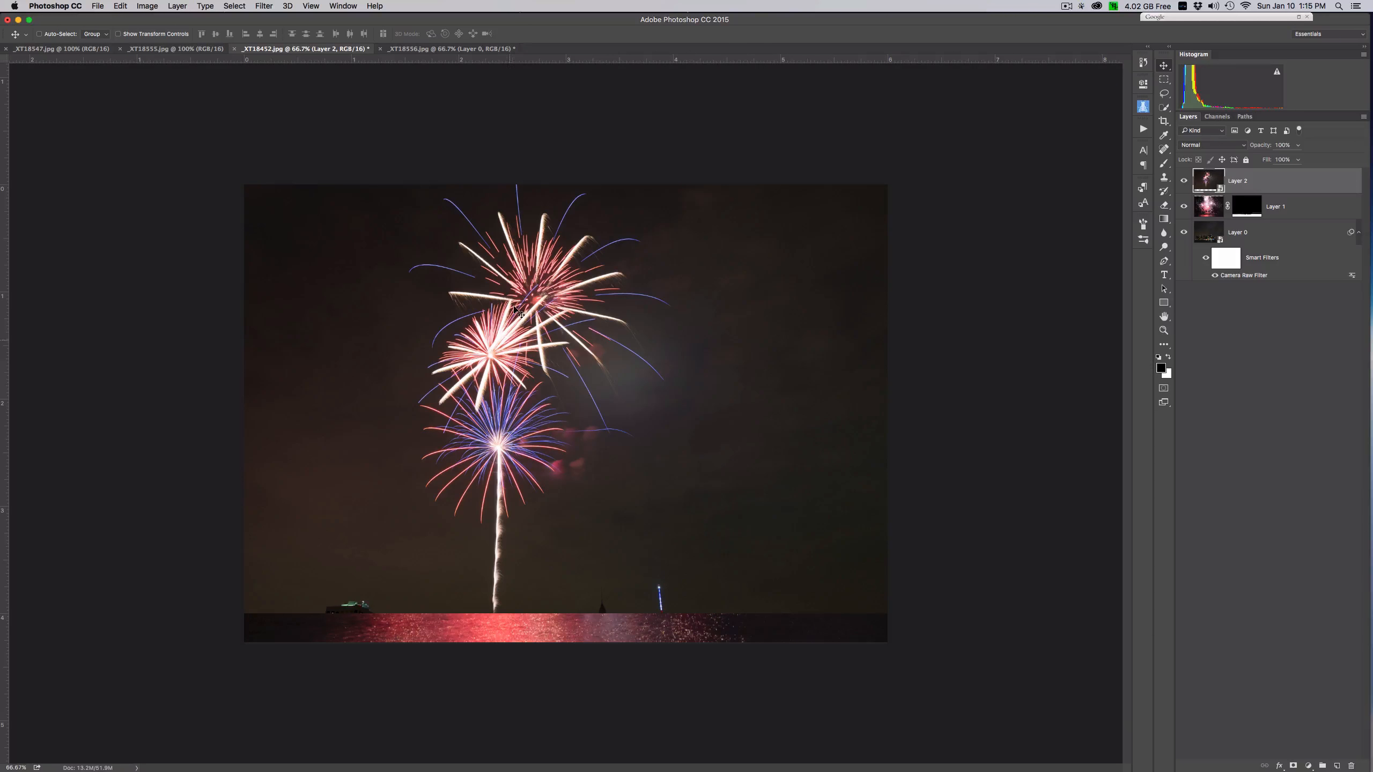
# - Set the three-burst fireworks layer to Lighten, scale it to about 89%, and centre it above the skyline
pyautogui.click(1225, 145)
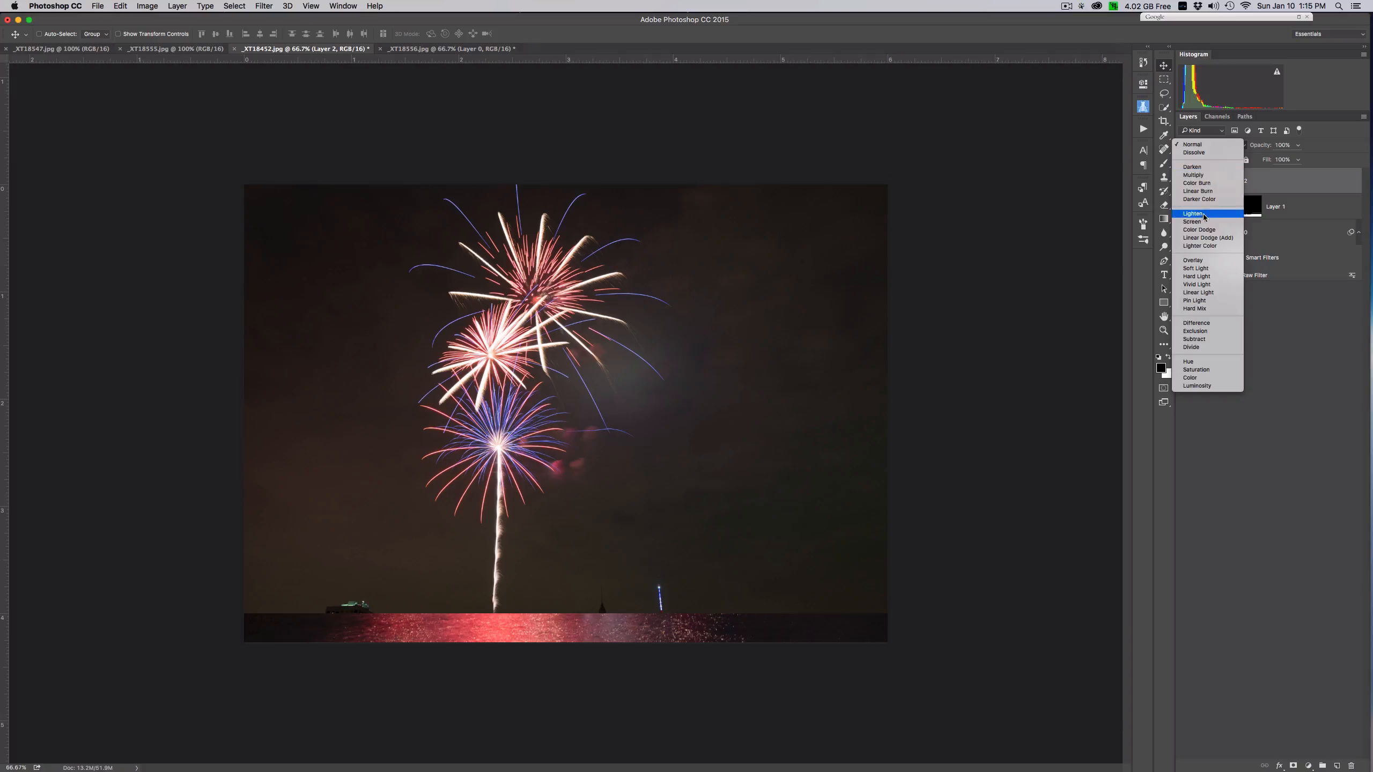
pyautogui.click(1197, 233)
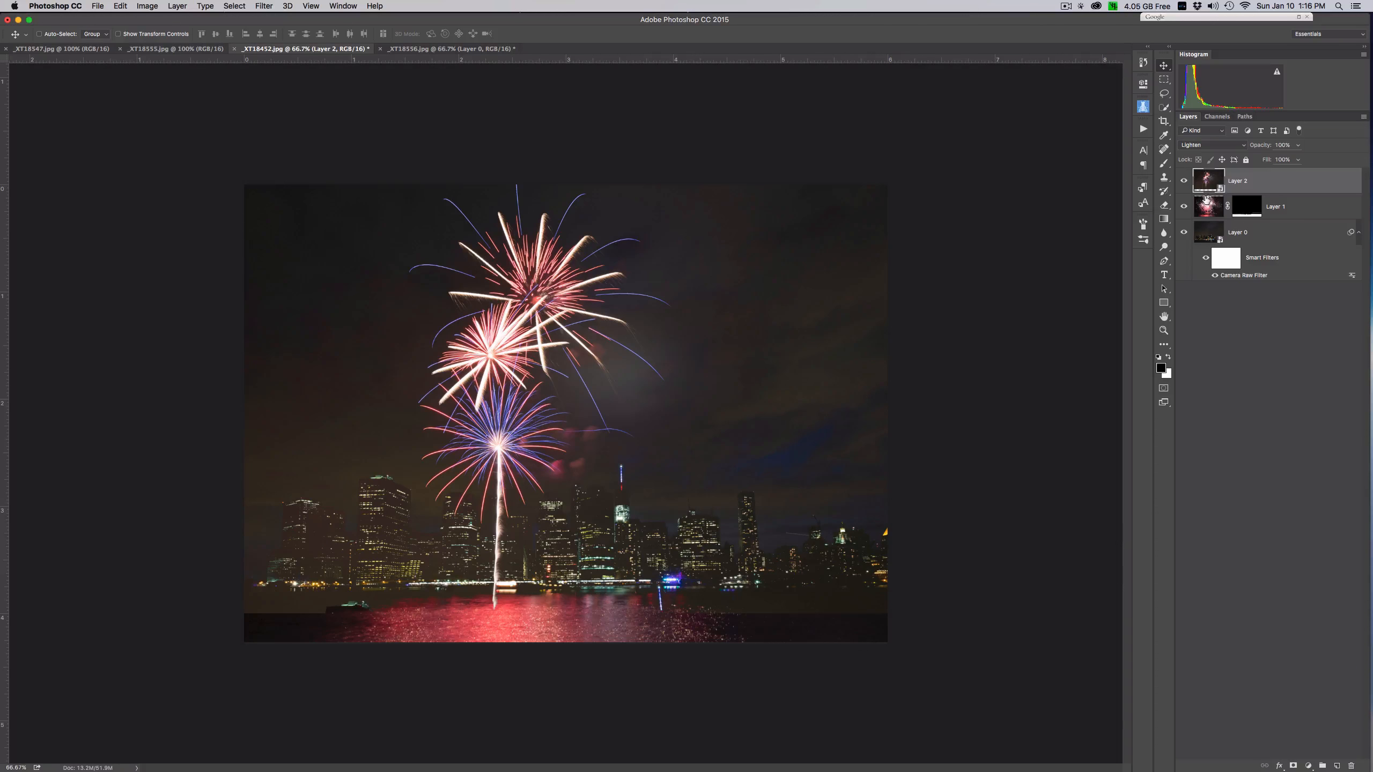
pyautogui.click(120, 5)
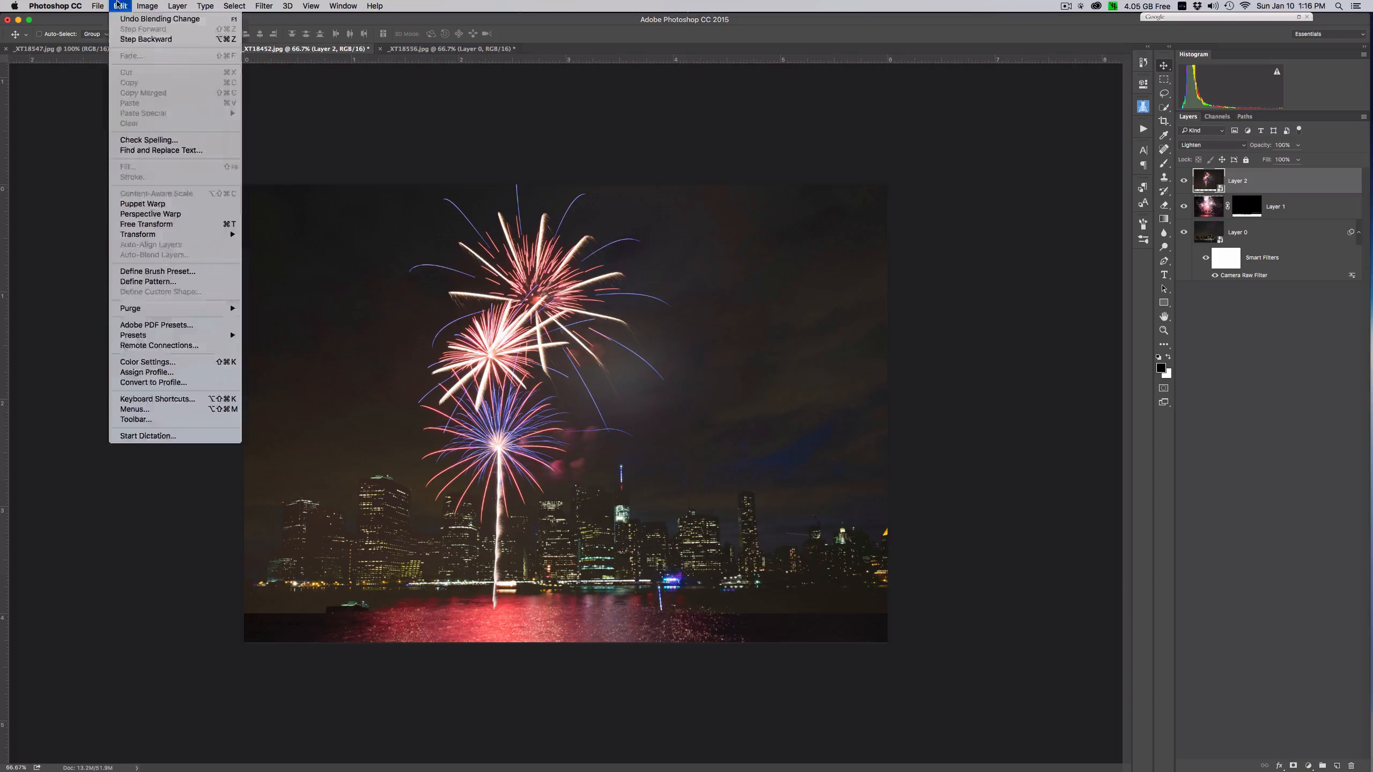
pyautogui.click(170, 224)
pyautogui.moveTo(889, 615); pyautogui.dragTo(818, 567)
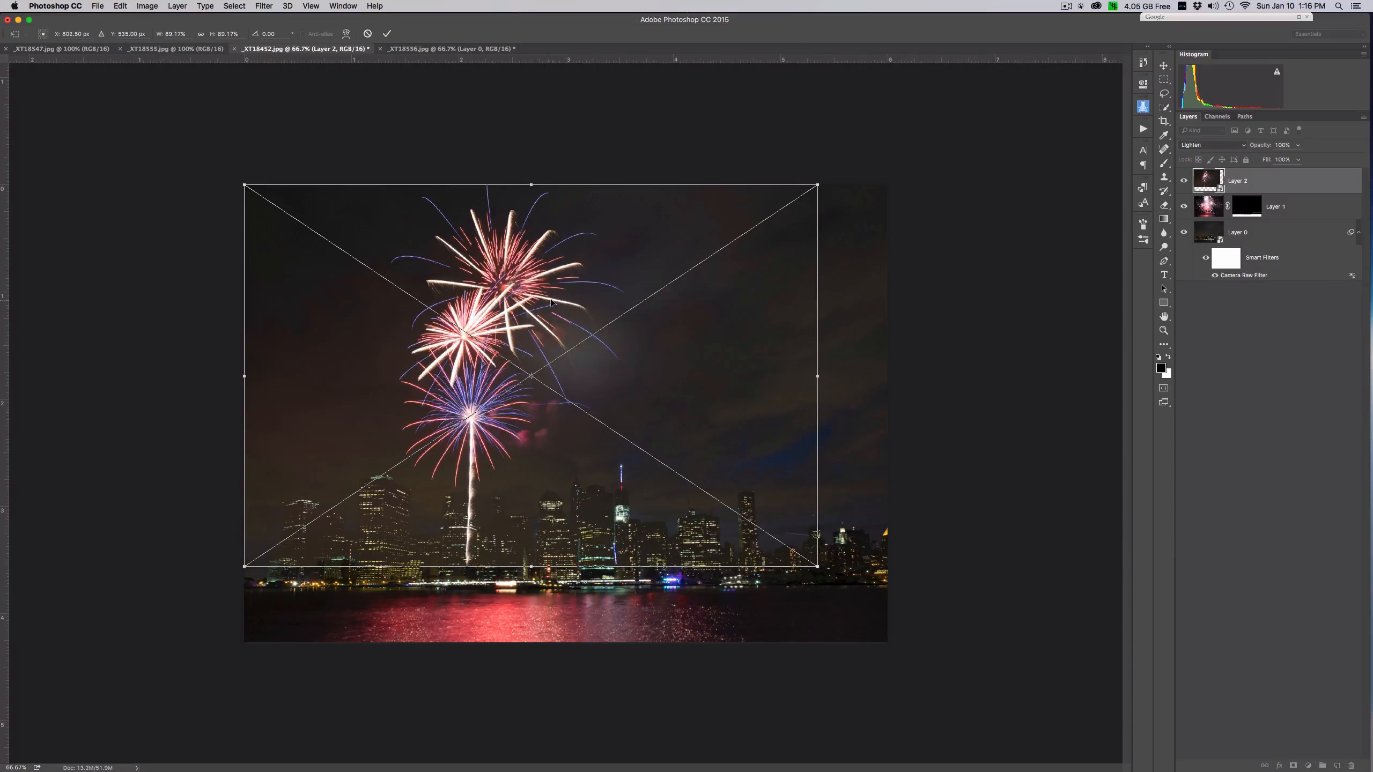
pyautogui.moveTo(551, 302); pyautogui.dragTo(597, 302)
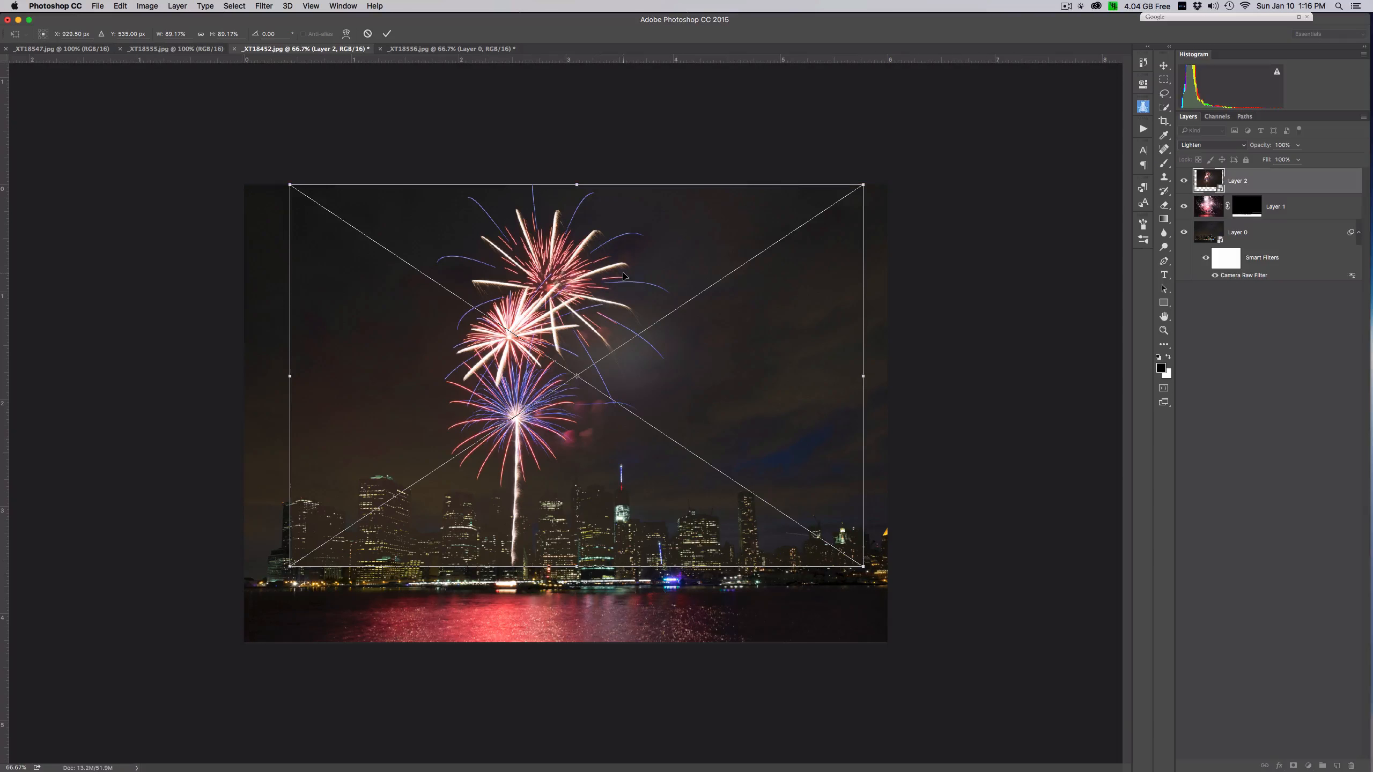
pyautogui.press('Return')
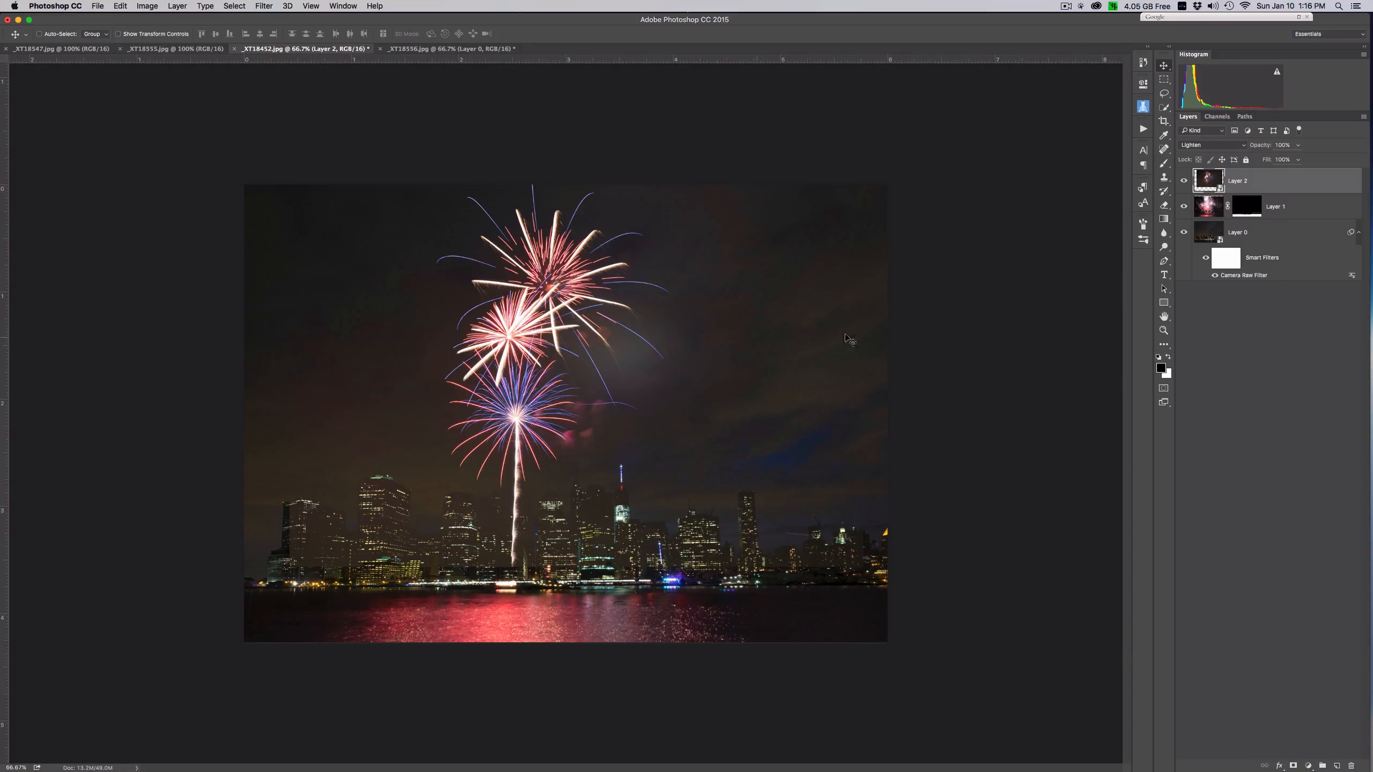
# - Add a white layer mask to Layer 2 and prepare the Brush tool with a softer edge
pyautogui.click(1294, 765)
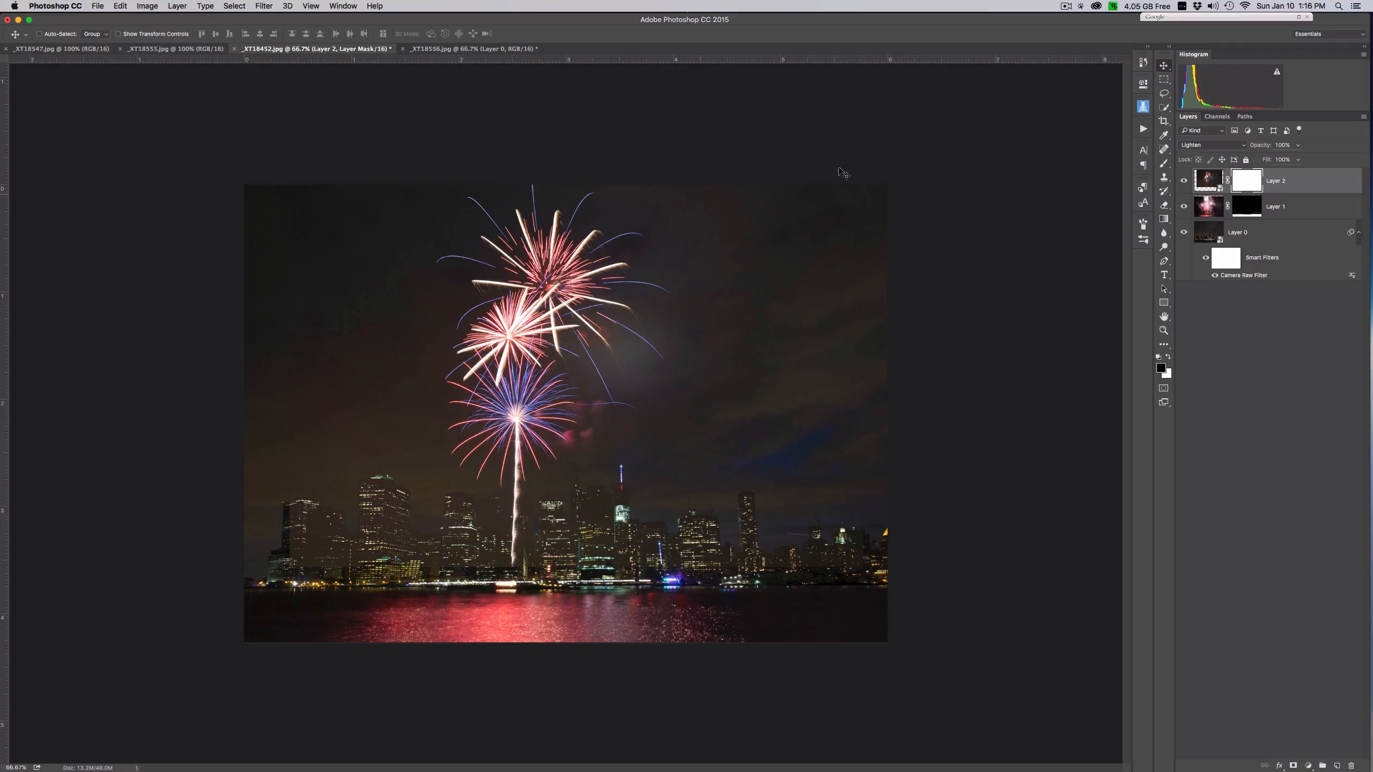
pyautogui.click(1165, 165)
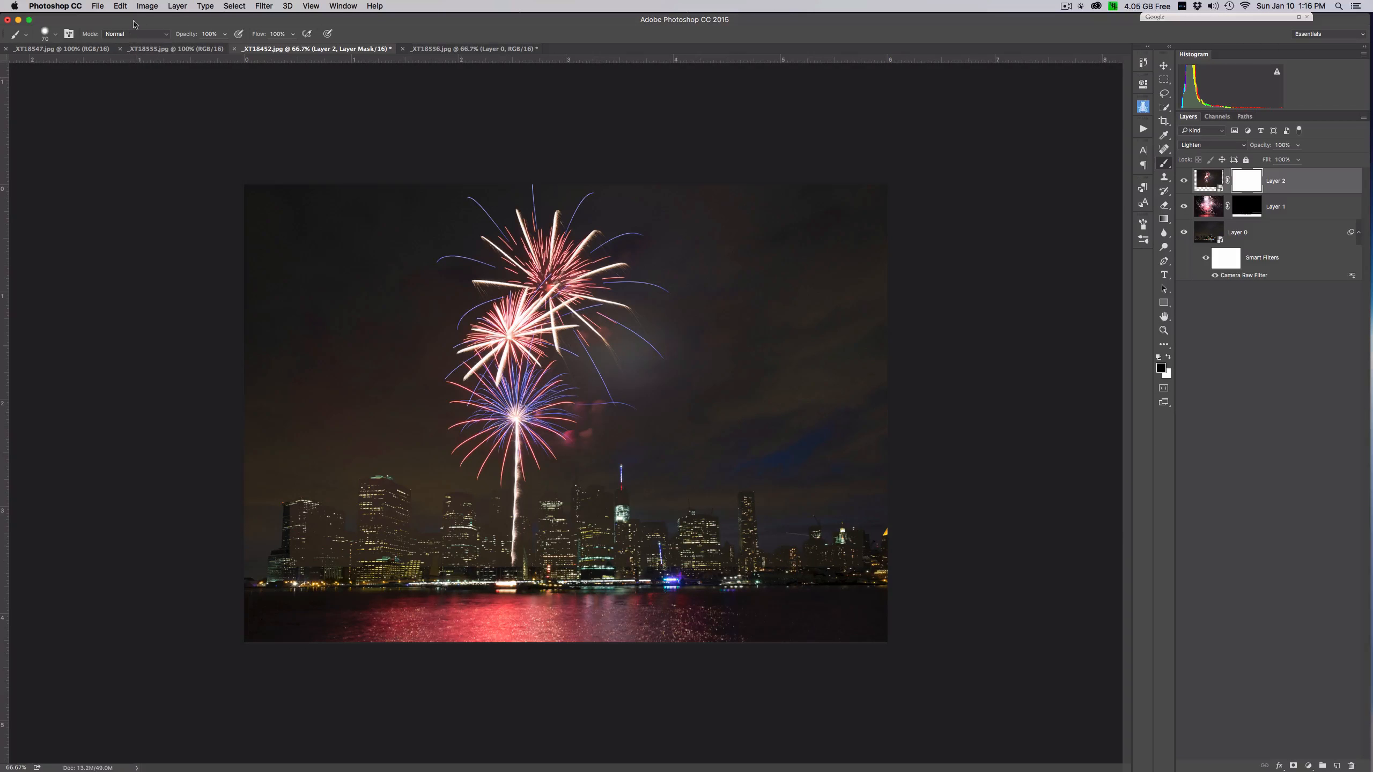
pyautogui.click(55, 36)
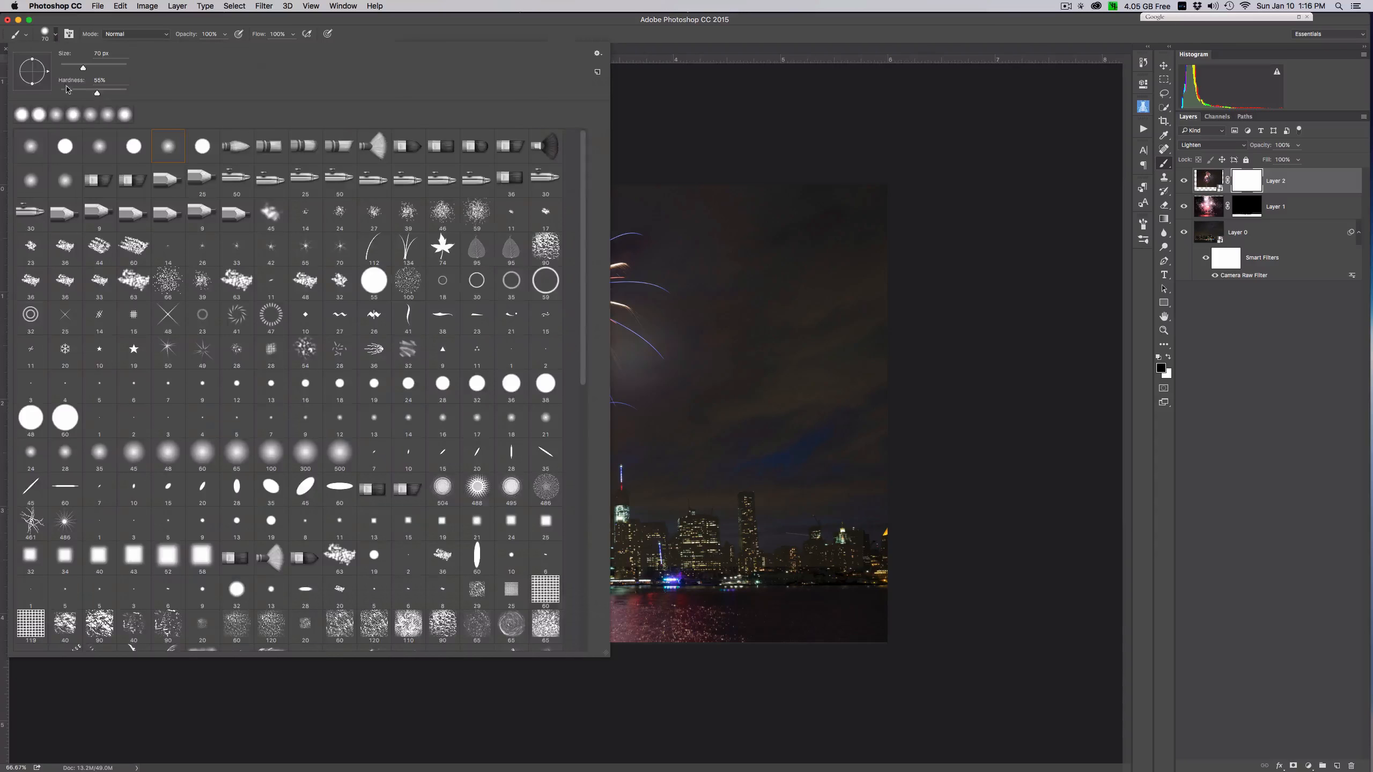
pyautogui.moveTo(50, 93); pyautogui.dragTo(50, 93)
pyautogui.click(651, 41)
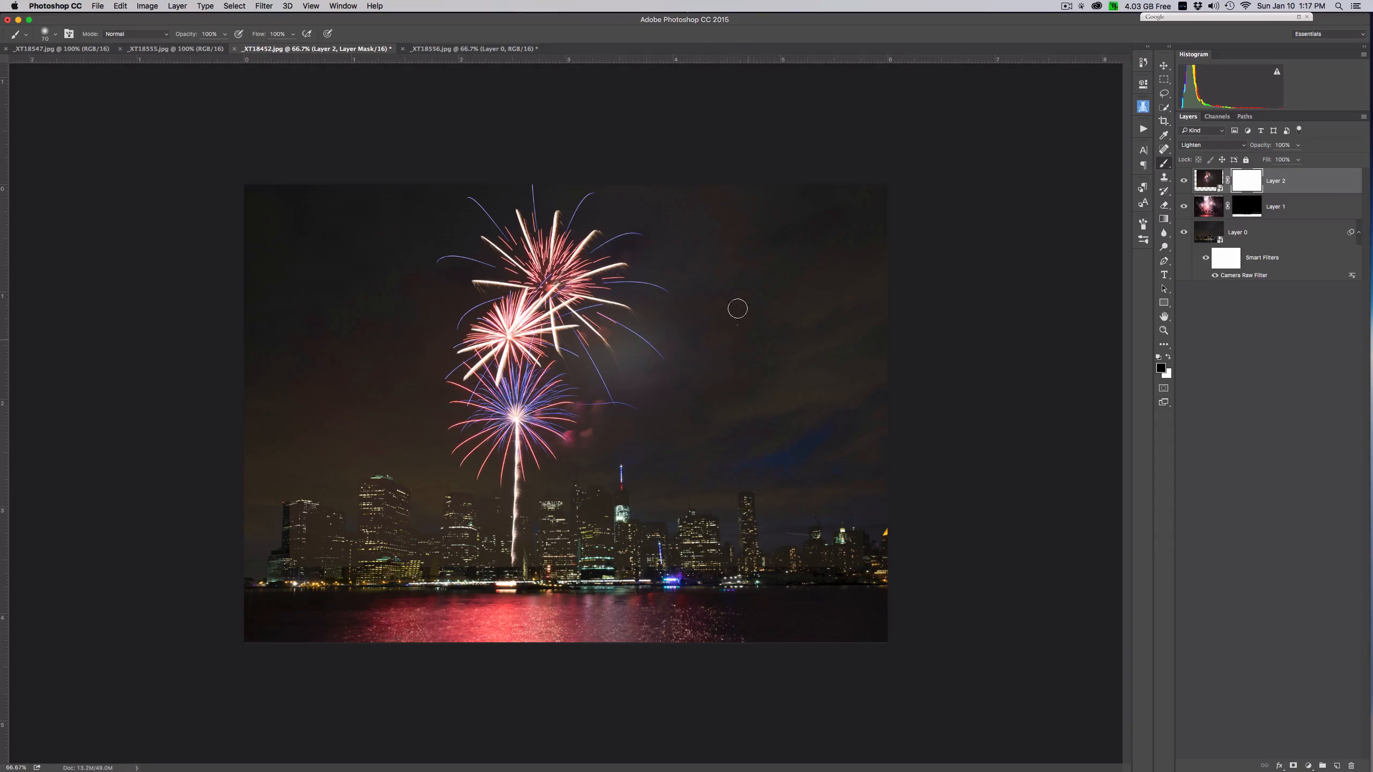
# - Paint black on the Layer 2 mask with a 400 px brush over the buildings and sky on both sides of the fireworks
pyautogui.press(']')
pyautogui.press(']')
pyautogui.press(']')
pyautogui.press(']')
pyautogui.press(']')
pyautogui.press(']')
pyautogui.press(']')
pyautogui.press(']')
pyautogui.press(']')
pyautogui.press(']')
pyautogui.moveTo(596, 538)
pyautogui.mouseDown()
pyautogui.moveTo(598, 521)
pyautogui.moveTo(619, 532)
pyautogui.moveTo(749, 519)
pyautogui.mouseUp()
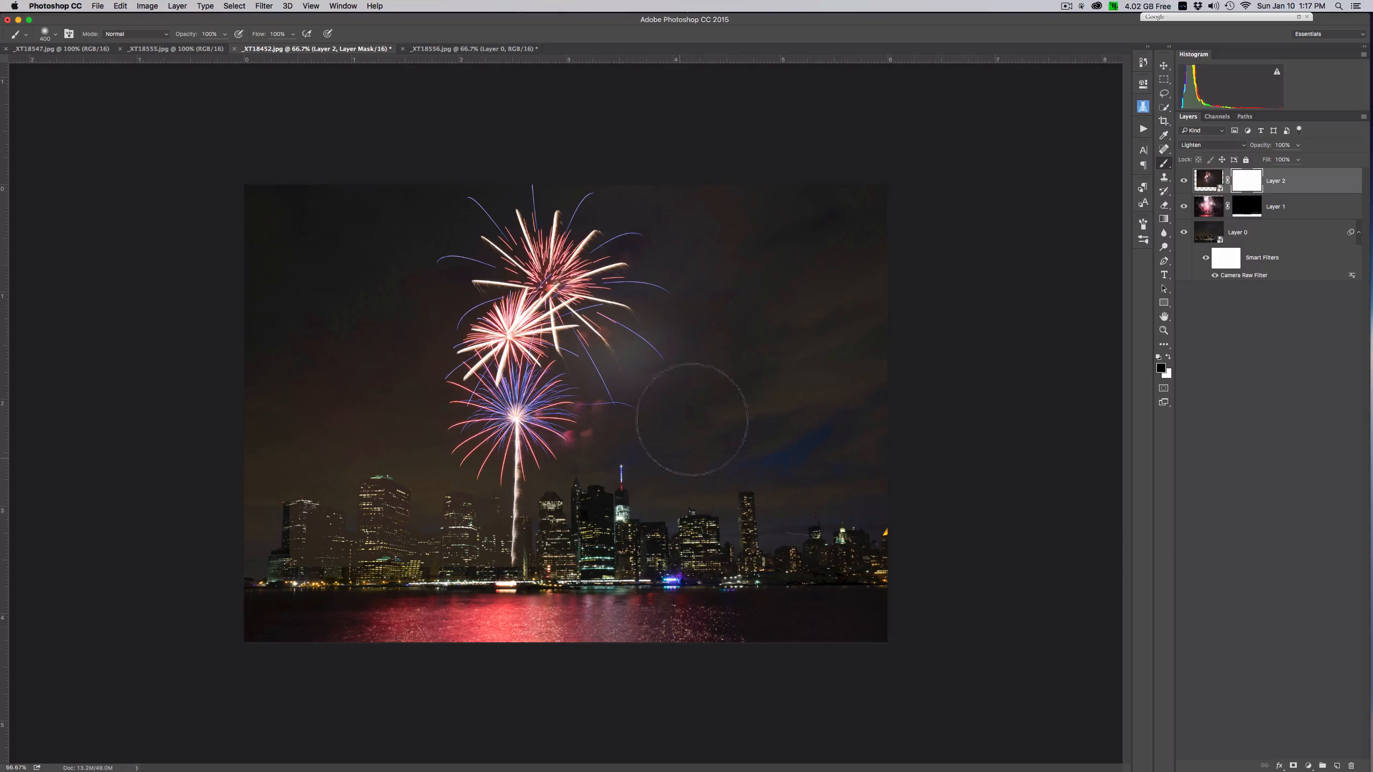
pyautogui.moveTo(699, 515)
pyautogui.mouseDown()
pyautogui.moveTo(535, 535)
pyautogui.moveTo(519, 568)
pyautogui.moveTo(441, 566)
pyautogui.moveTo(389, 524)
pyautogui.moveTo(275, 521)
pyautogui.mouseUp()
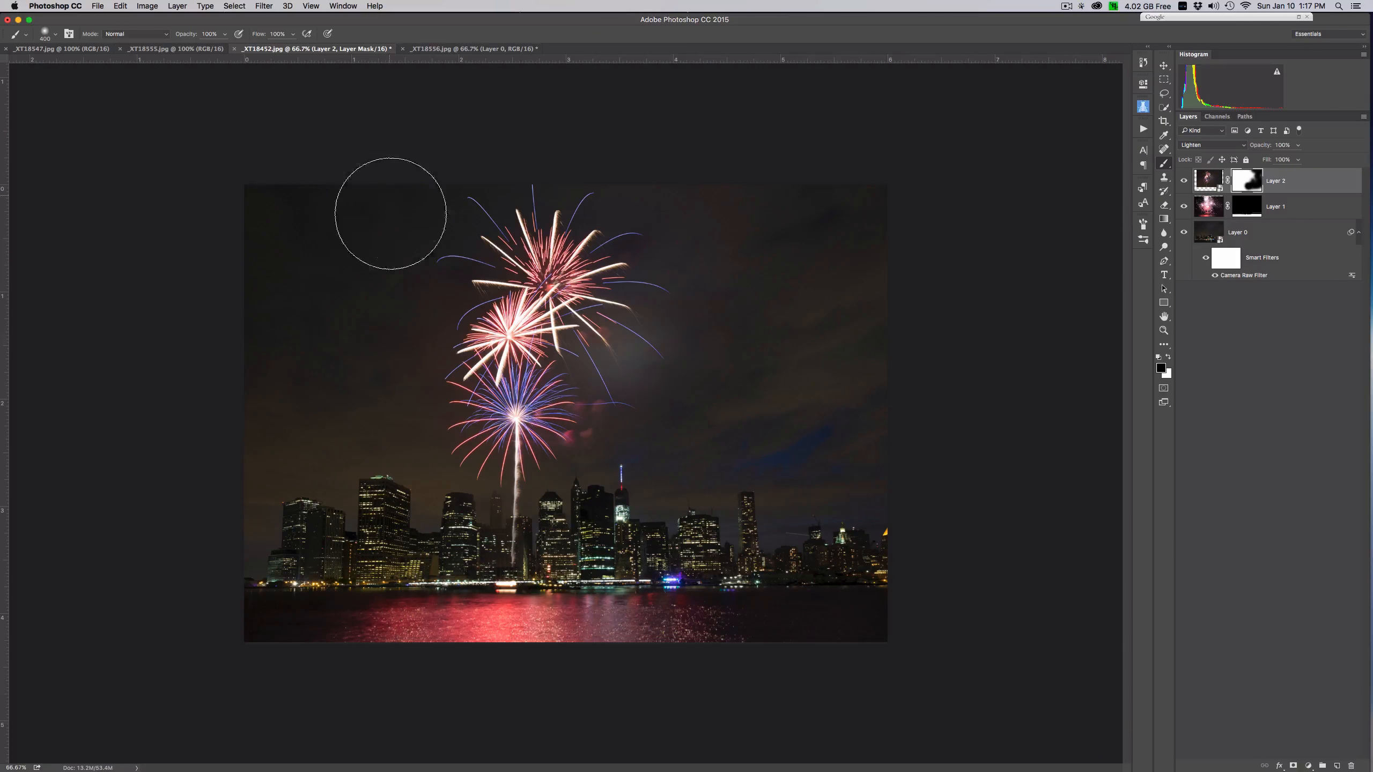
pyautogui.moveTo(313, 320)
pyautogui.mouseDown()
pyautogui.moveTo(367, 346)
pyautogui.moveTo(383, 484)
pyautogui.moveTo(435, 541)
pyautogui.moveTo(445, 612)
pyautogui.mouseUp()
# - Paint black with a smaller brush on the Layer 2 mask over the buildings immediately beside the launch trail
pyautogui.press('[')
pyautogui.press('[')
pyautogui.press('[')
pyautogui.press('[')
pyautogui.press('[')
pyautogui.press('[')
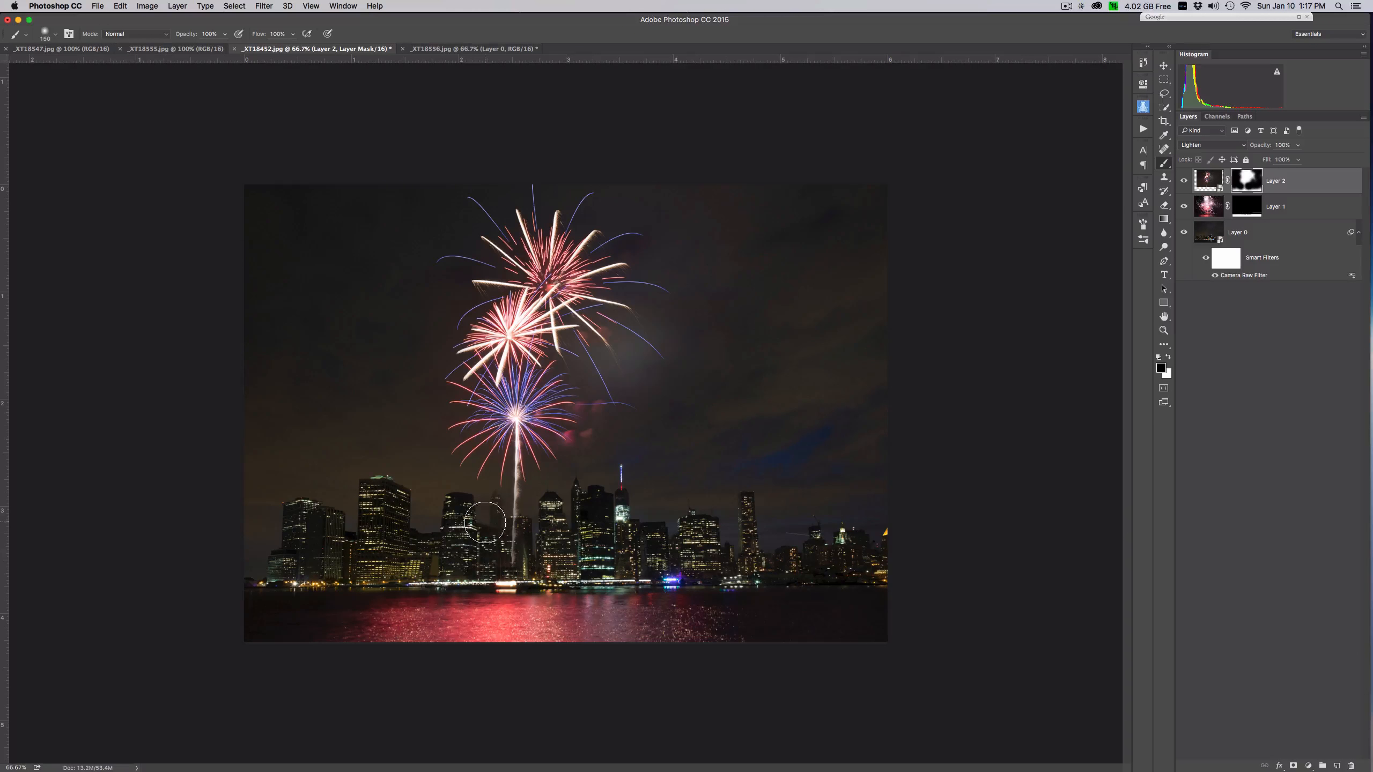
pyautogui.moveTo(488, 512); pyautogui.dragTo(492, 517)
pyautogui.moveTo(550, 557); pyautogui.dragTo(537, 519)
# - Restore the launch trail in front of the buildings by painting white with a narrow brush on the Layer 2 mask
pyautogui.press('x')
pyautogui.press('[')
pyautogui.press('[')
pyautogui.press('[')
pyautogui.press('[')
pyautogui.press('[')
pyautogui.press('[')
pyautogui.press('[')
pyautogui.moveTo(513, 489); pyautogui.dragTo(516, 553)
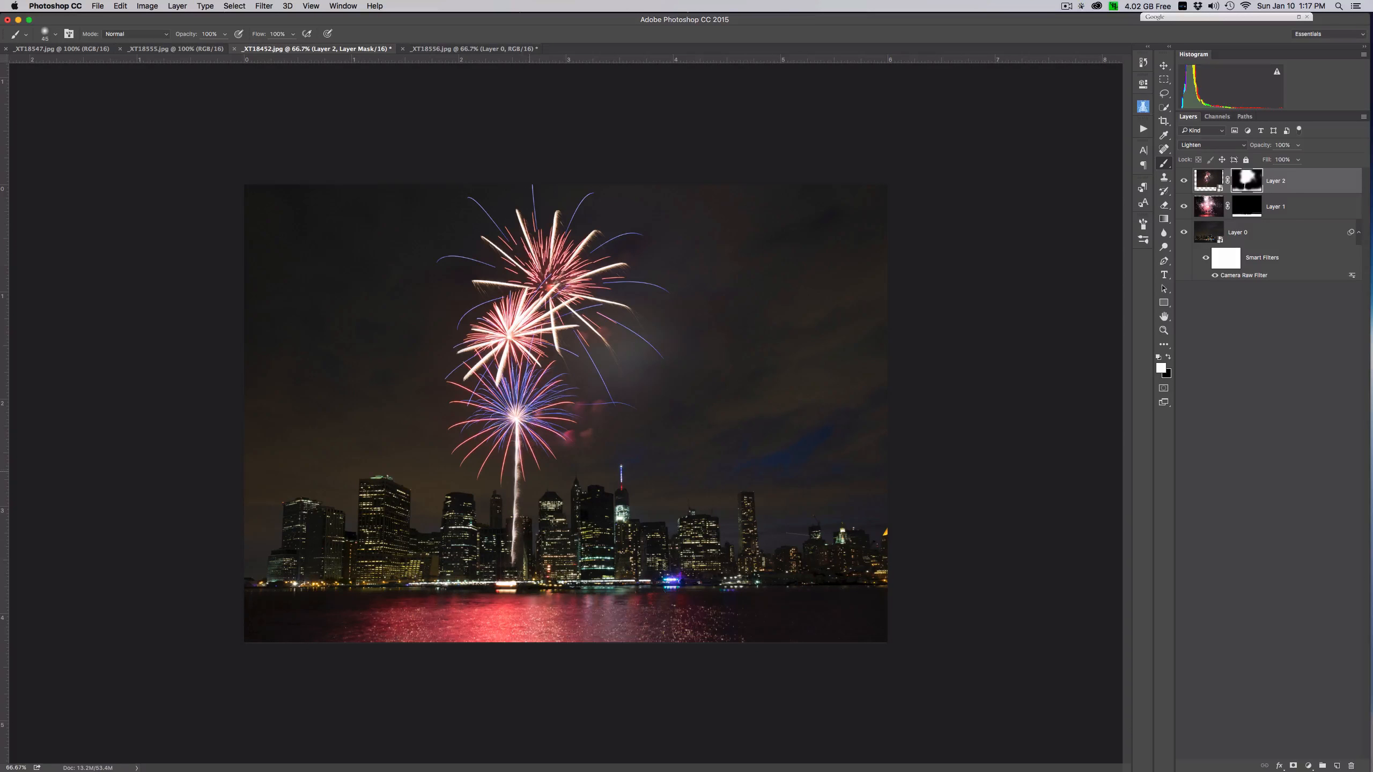
# - Paint black with a 100 px brush on the Layer 2 mask to hide the smoke glow right of the bursts
pyautogui.press('x')
pyautogui.click(1170, 360)
pyautogui.click(1170, 360)
pyautogui.click(1170, 360)
pyautogui.click(1169, 360)
pyautogui.press(']')
pyautogui.press(']')
pyautogui.press(']')
pyautogui.press(']')
pyautogui.press(']')
pyautogui.press(']')
pyautogui.moveTo(653, 389)
pyautogui.mouseDown()
pyautogui.moveTo(619, 339)
pyautogui.moveTo(653, 378)
pyautogui.moveTo(693, 364)
pyautogui.moveTo(645, 330)
pyautogui.moveTo(672, 338)
pyautogui.moveTo(660, 328)
pyautogui.moveTo(629, 320)
pyautogui.moveTo(671, 342)
pyautogui.moveTo(694, 403)
pyautogui.moveTo(613, 357)
pyautogui.moveTo(624, 390)
pyautogui.moveTo(572, 353)
pyautogui.moveTo(689, 338)
pyautogui.moveTo(660, 332)
pyautogui.moveTo(638, 292)
pyautogui.mouseUp()
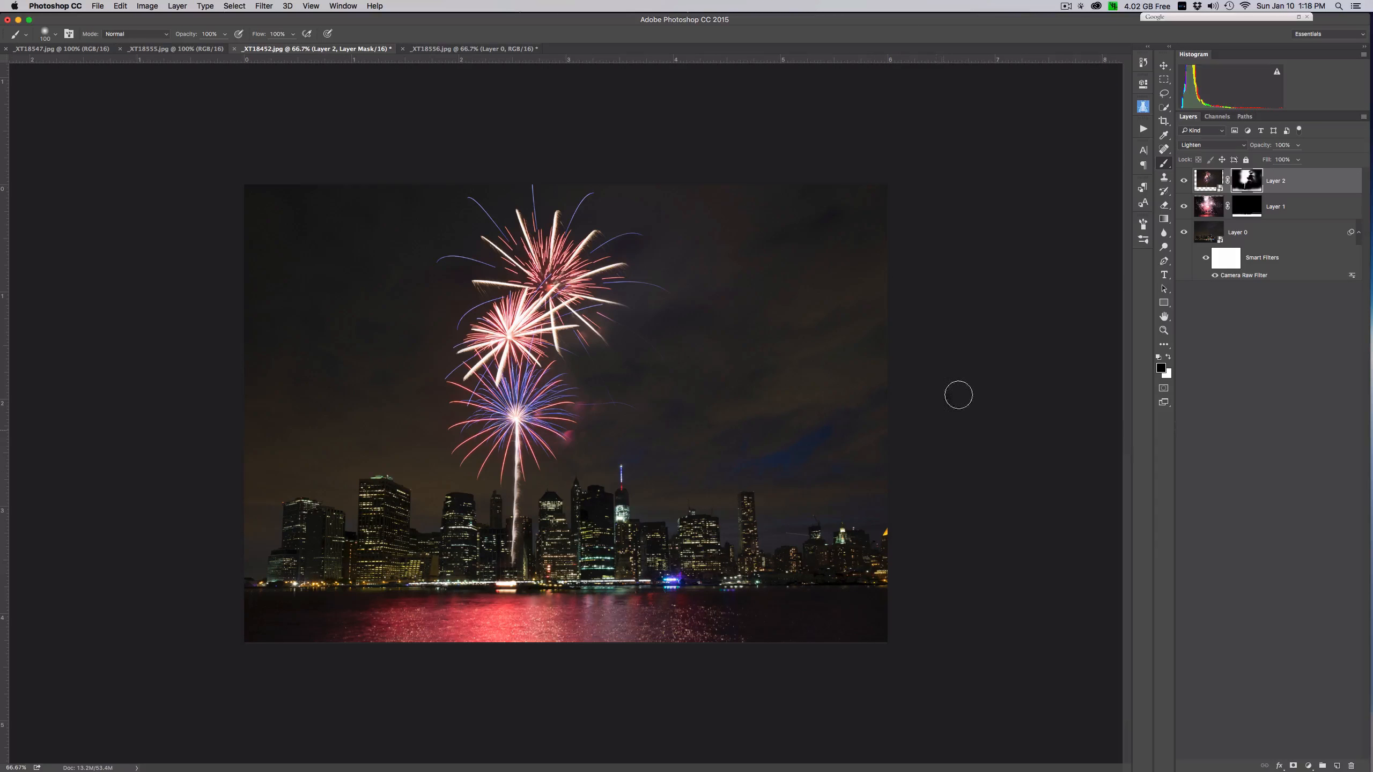
# - Close _XT18556.jpg without saving its changes and switch to _XT18555.jpg
pyautogui.click(422, 49)
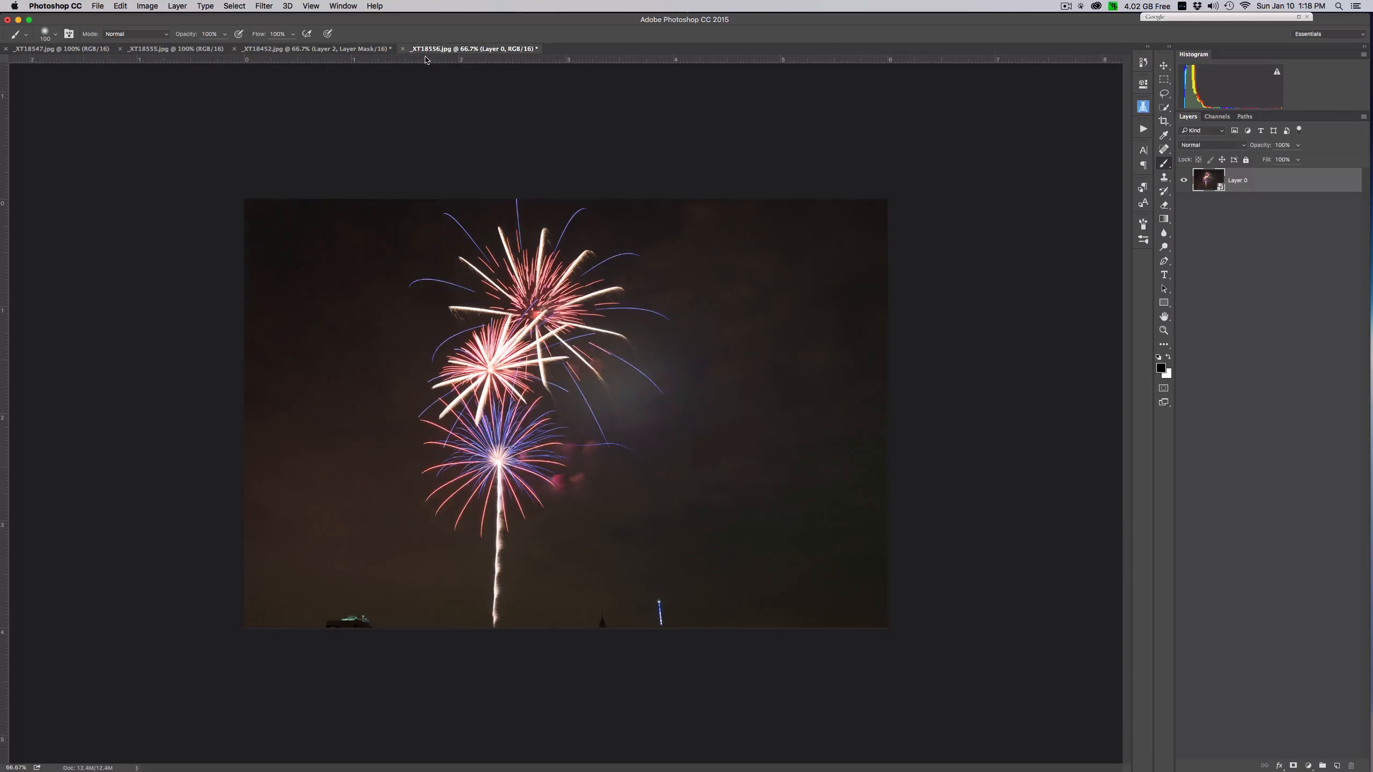
pyautogui.click(402, 49)
pyautogui.click(646, 252)
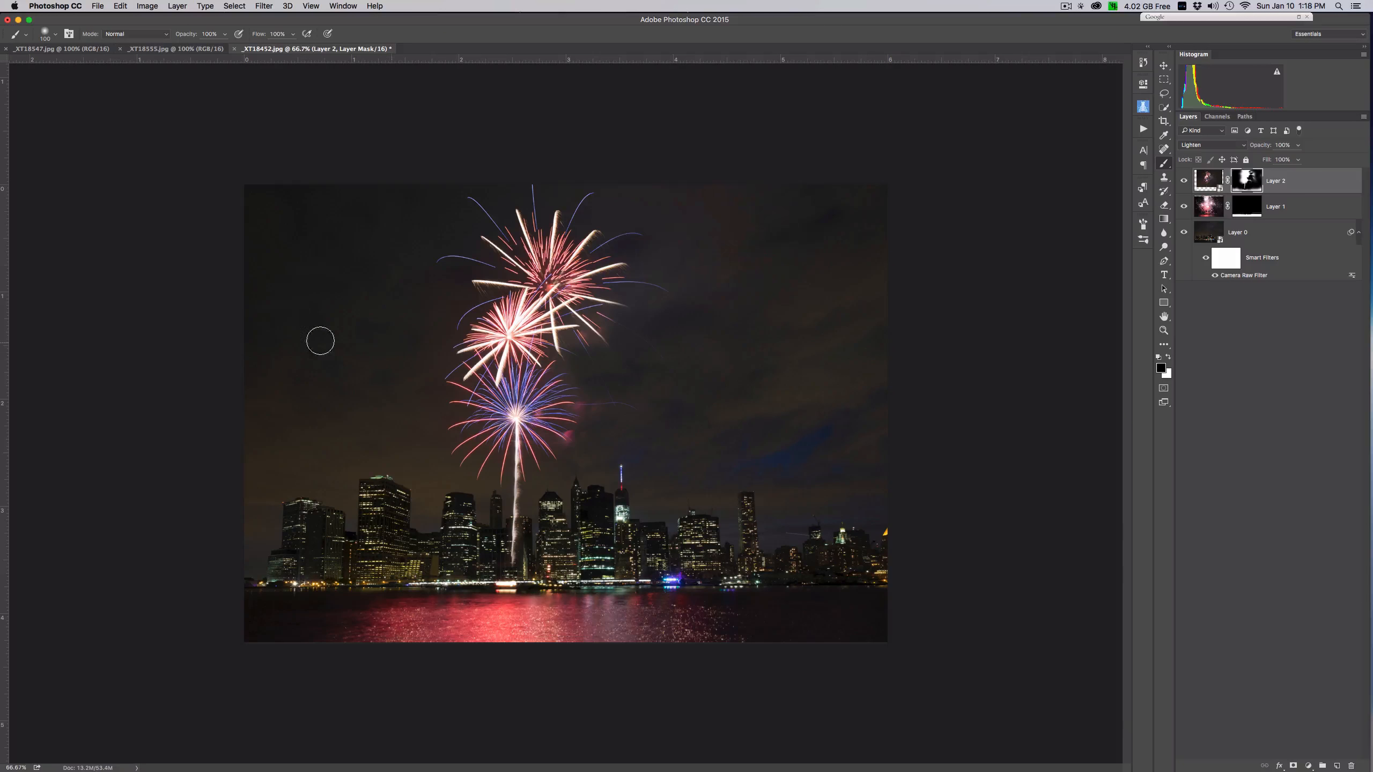
pyautogui.click(172, 49)
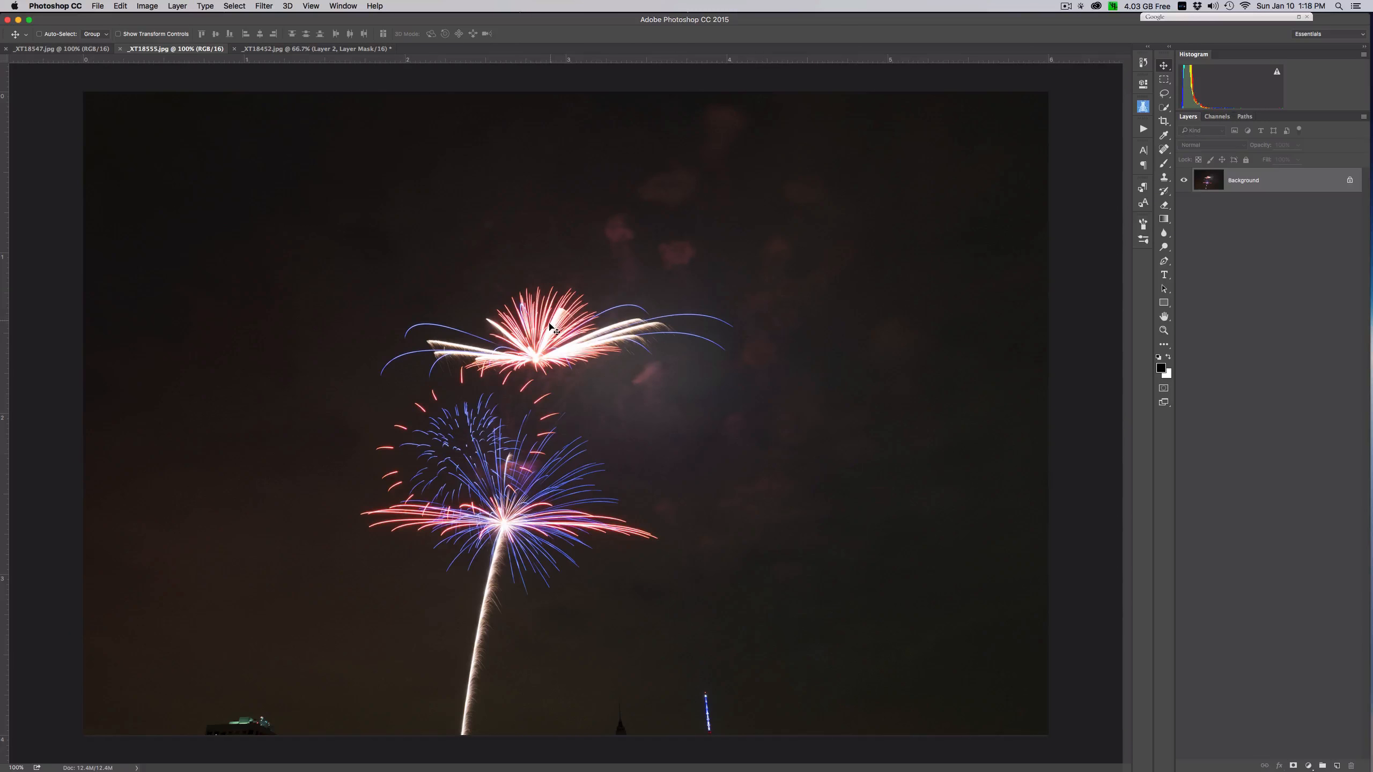
# - Try to move the locked Background layer of _XT18555.jpg
pyautogui.click(338, 110)
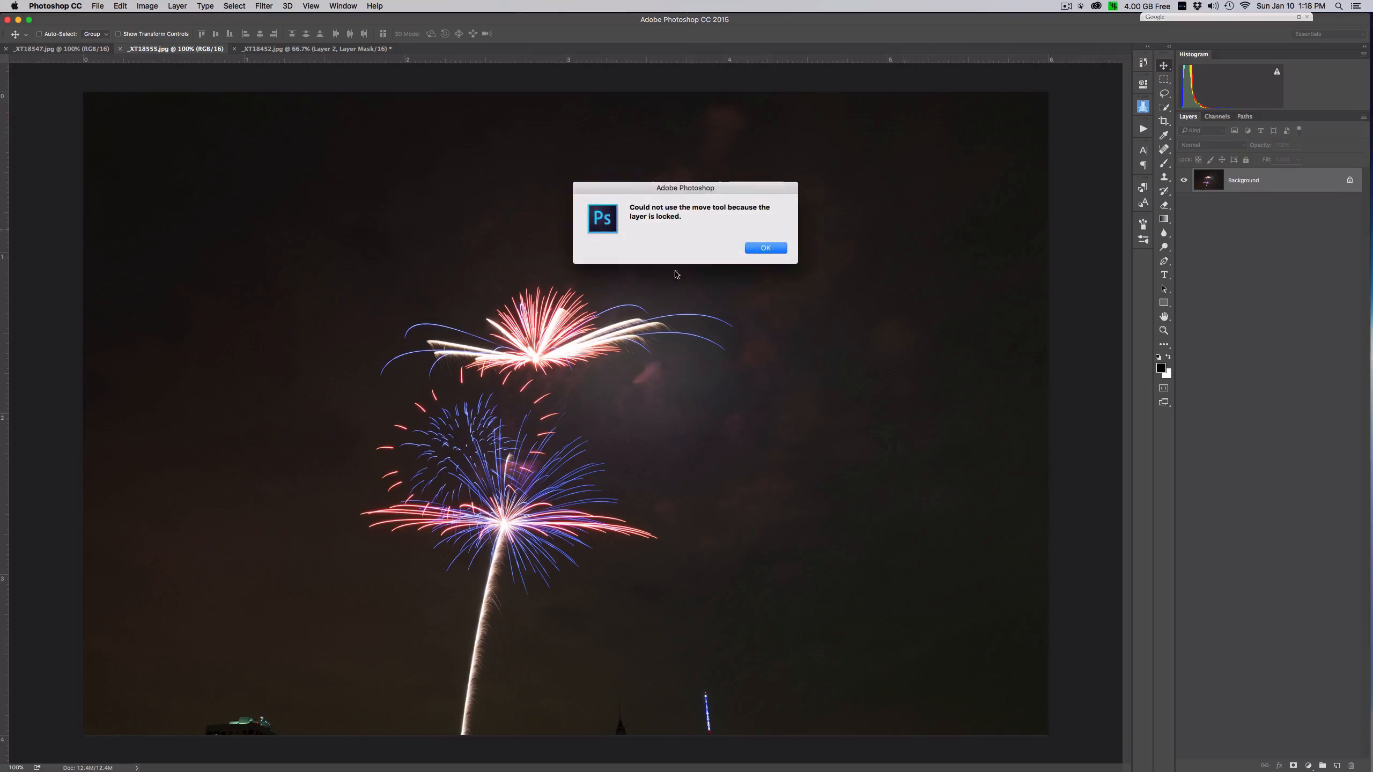
pyautogui.press('Return')
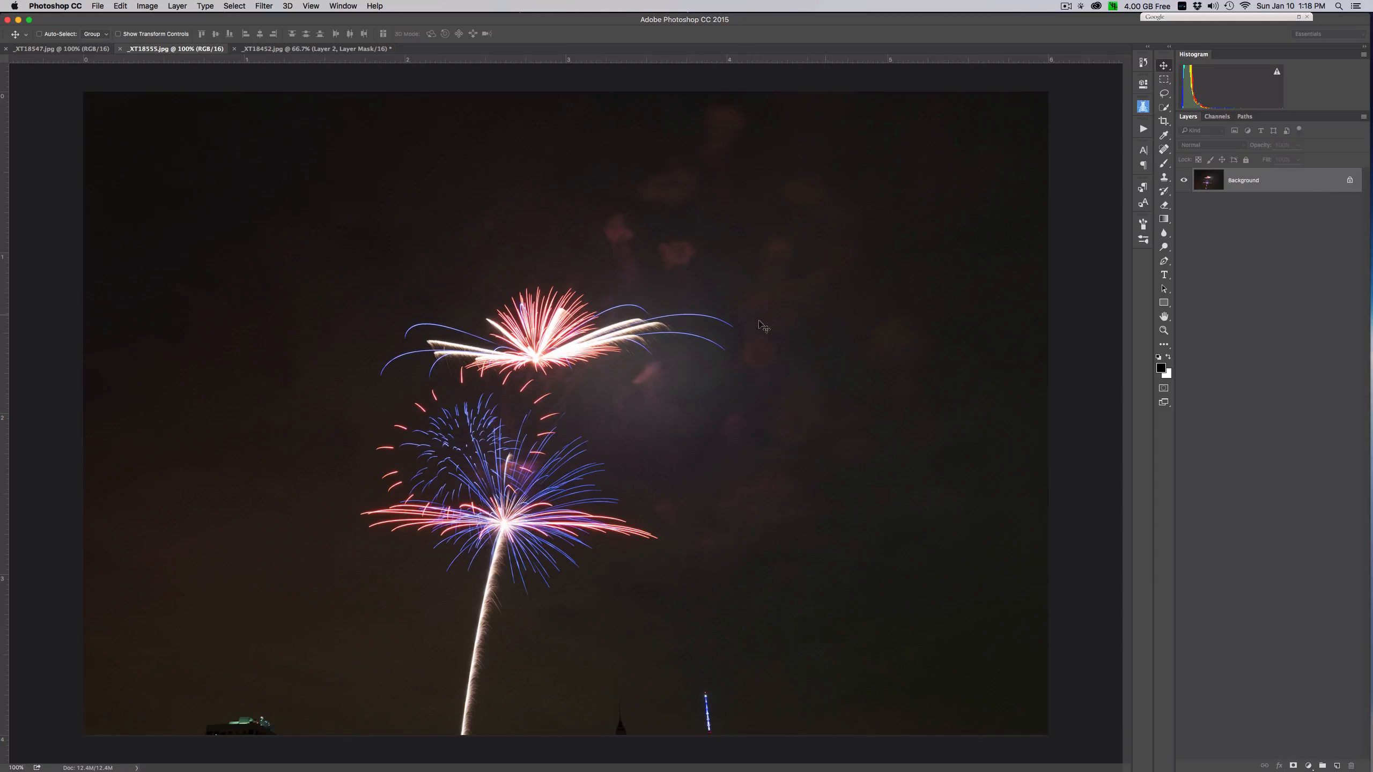
pyautogui.click(767, 235)
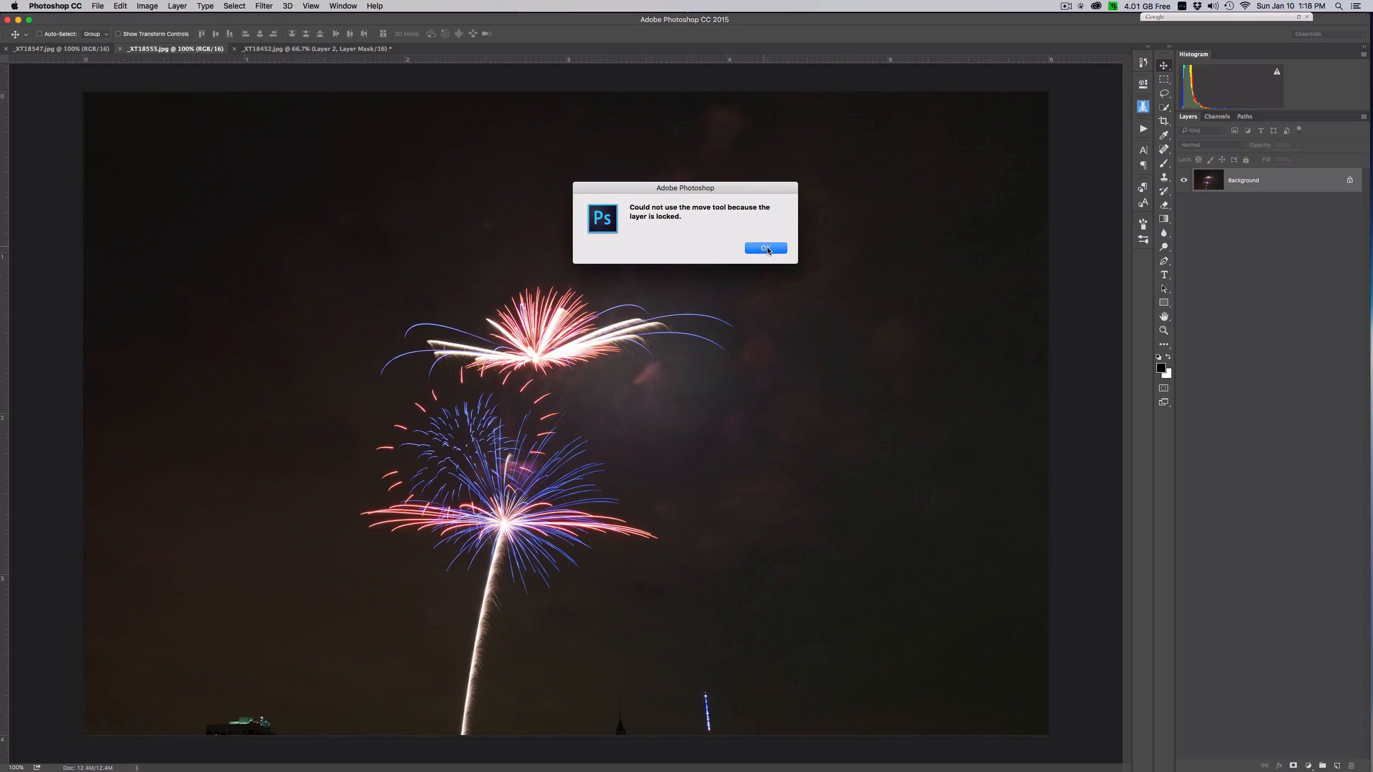
pyautogui.click(764, 249)
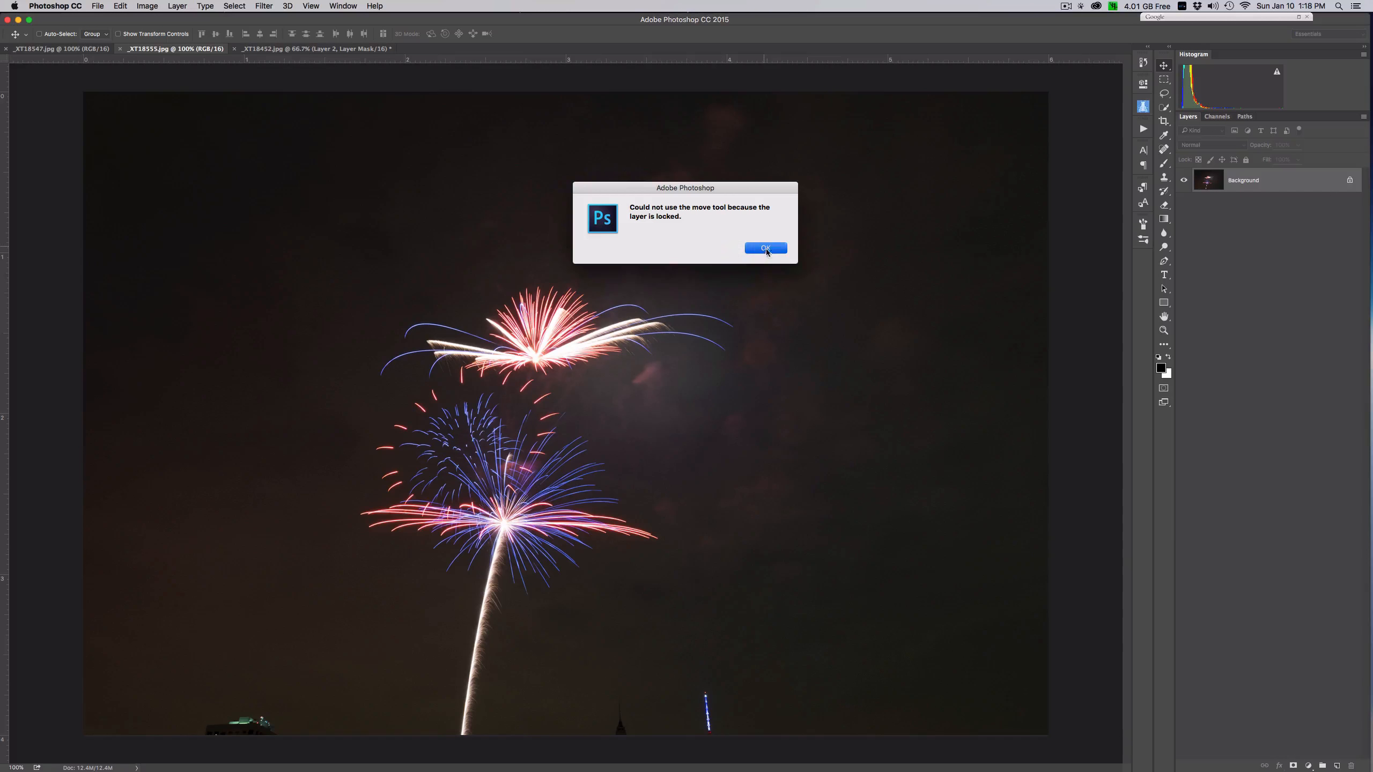
# - Unlock the Background layer of _XT18555.jpg and move it into _XT18452.jpg, with its lower edge along the shoreline
pyautogui.click(1349, 183)
pyautogui.moveTo(371, 183); pyautogui.dragTo(358, 51)
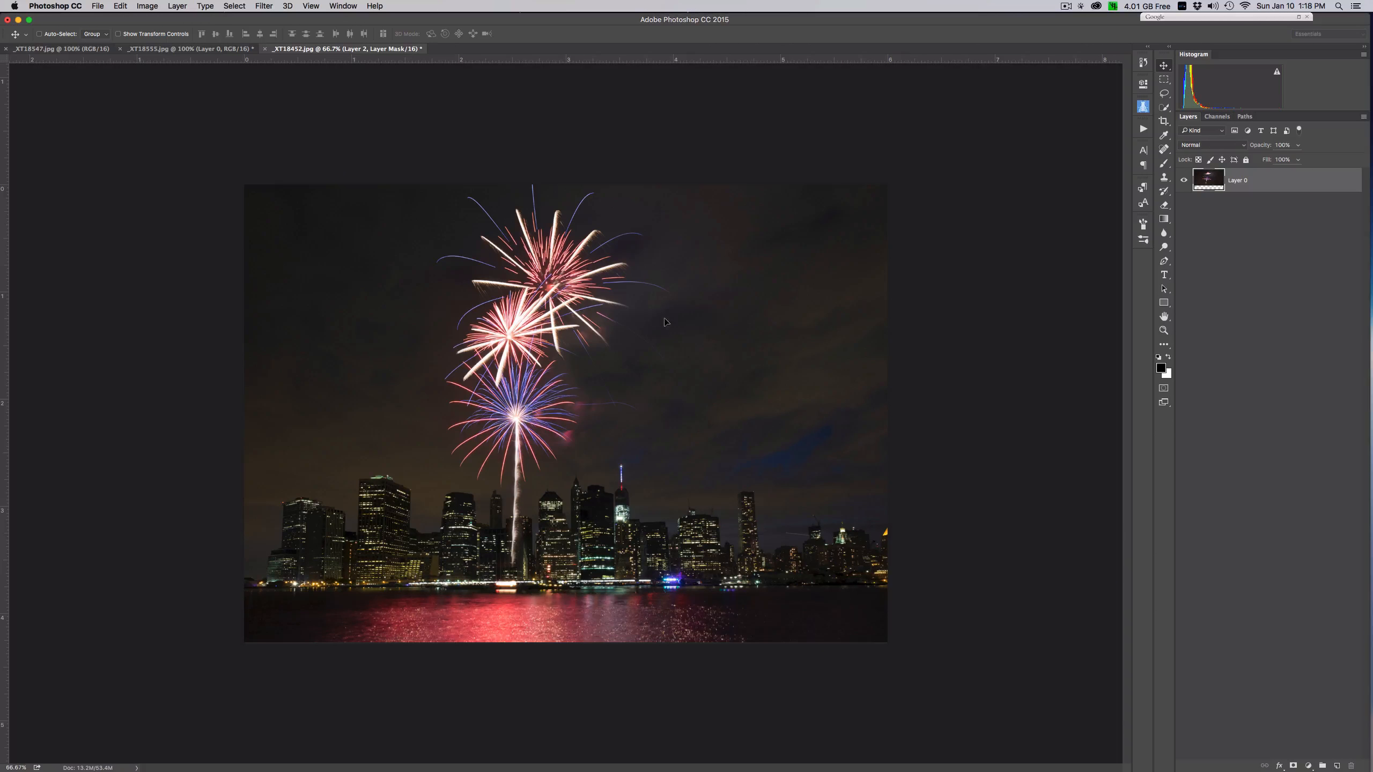
pyautogui.moveTo(664, 322); pyautogui.dragTo(674, 322)
pyautogui.moveTo(781, 352); pyautogui.dragTo(506, 239)
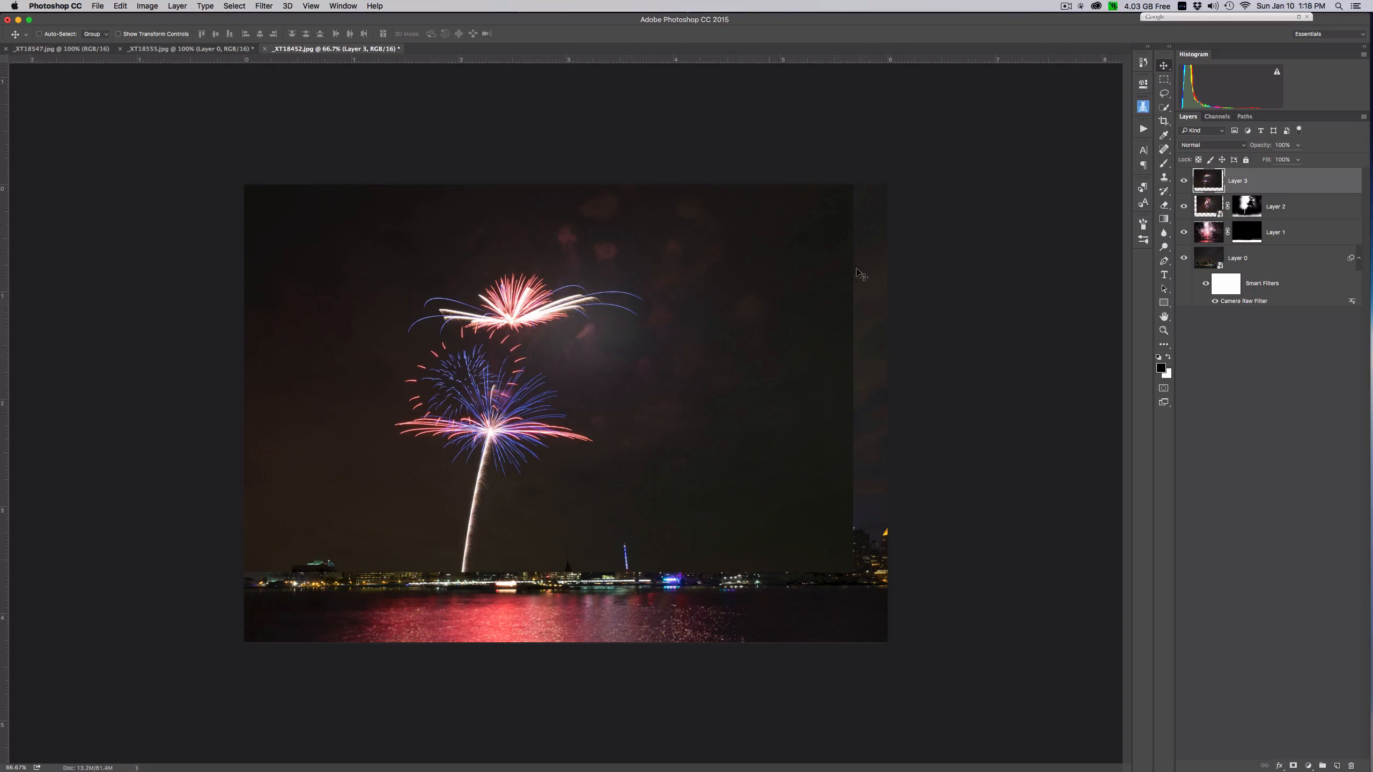
# - Set the new fireworks layer to Lighten and shift it right so its bursts stand beside the first fireworks
pyautogui.click(1241, 148)
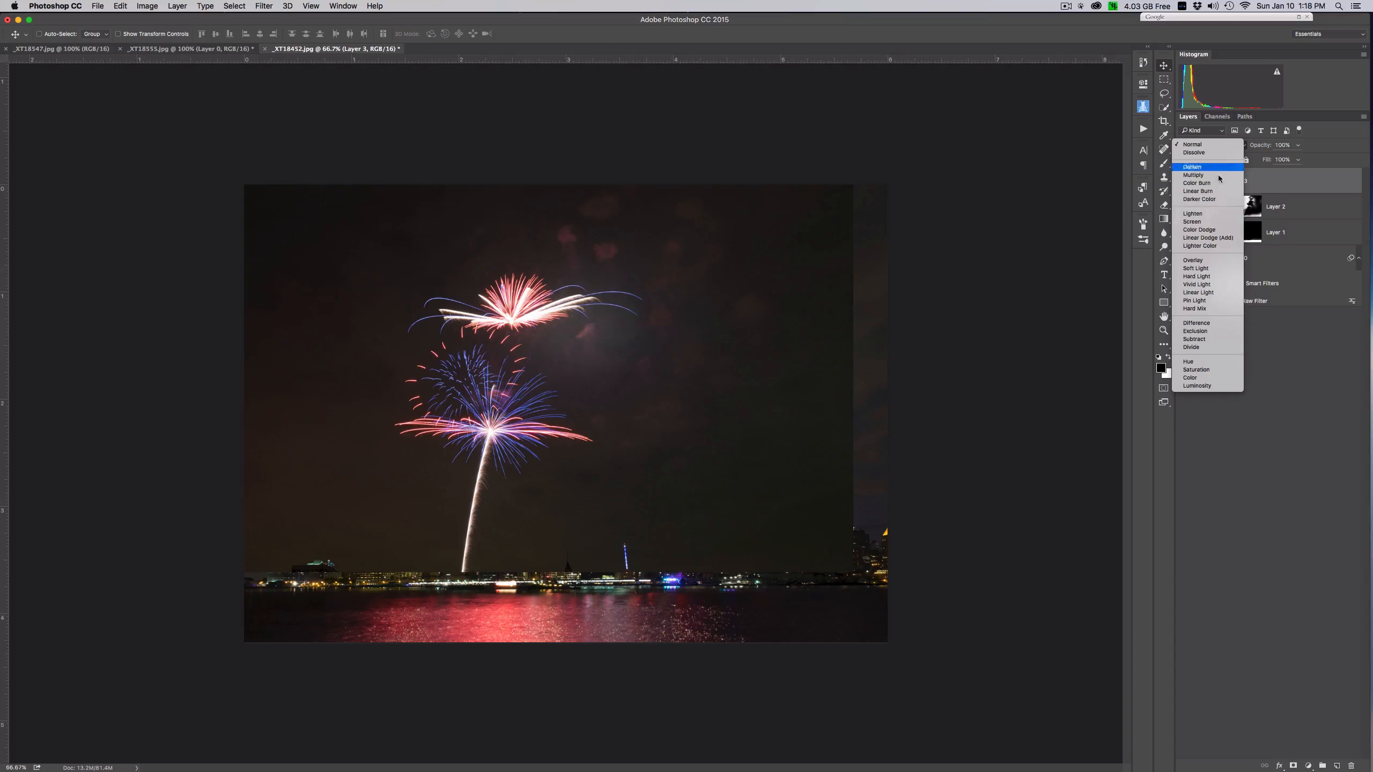
pyautogui.click(1193, 225)
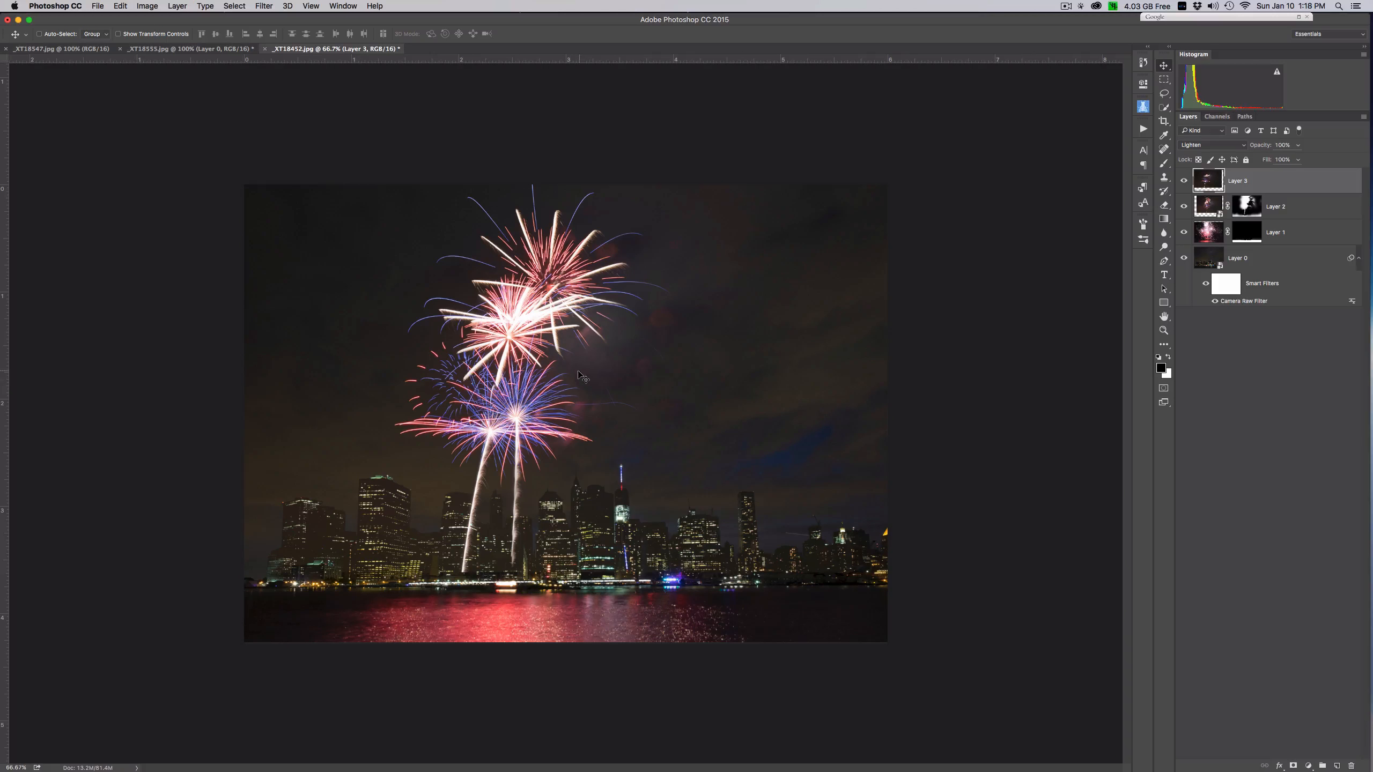
pyautogui.press('super+t')
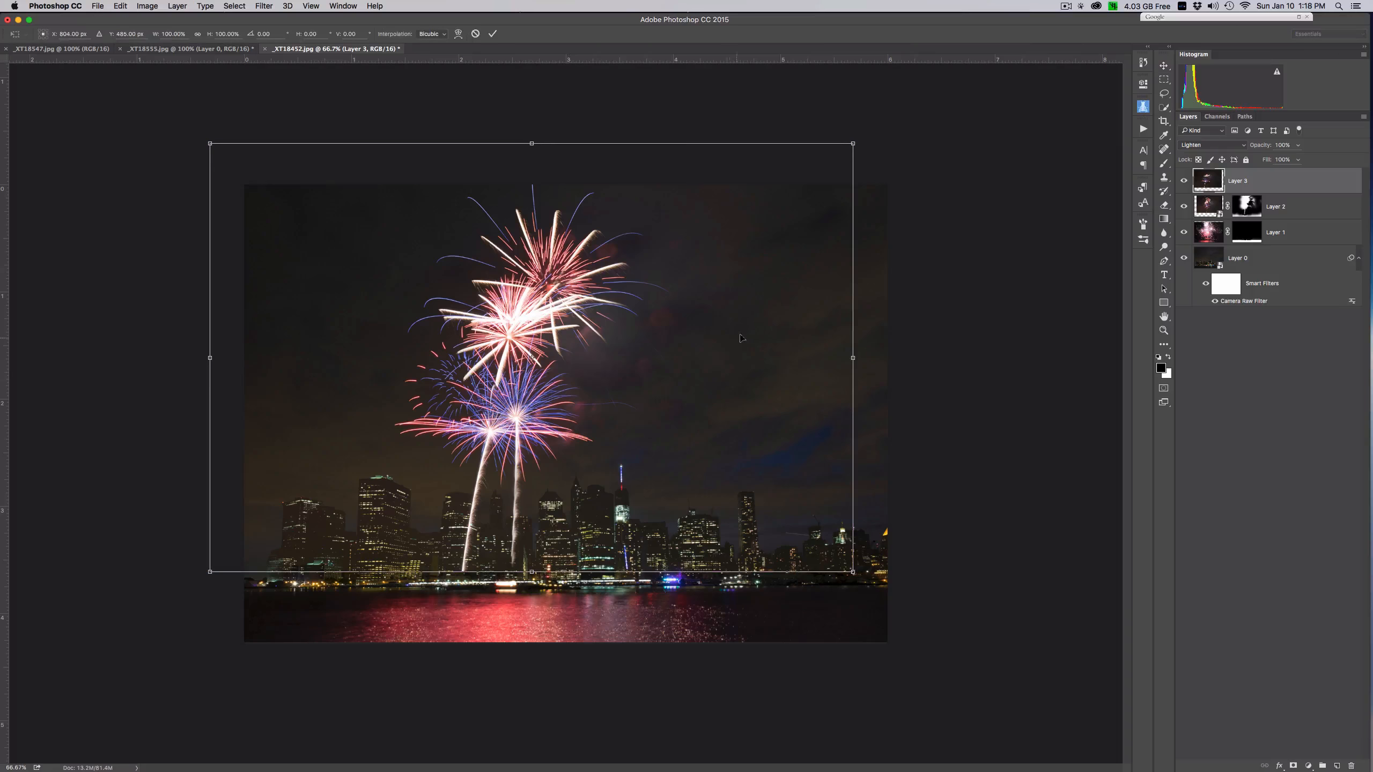
pyautogui.moveTo(690, 345); pyautogui.dragTo(836, 345)
pyautogui.press('Return')
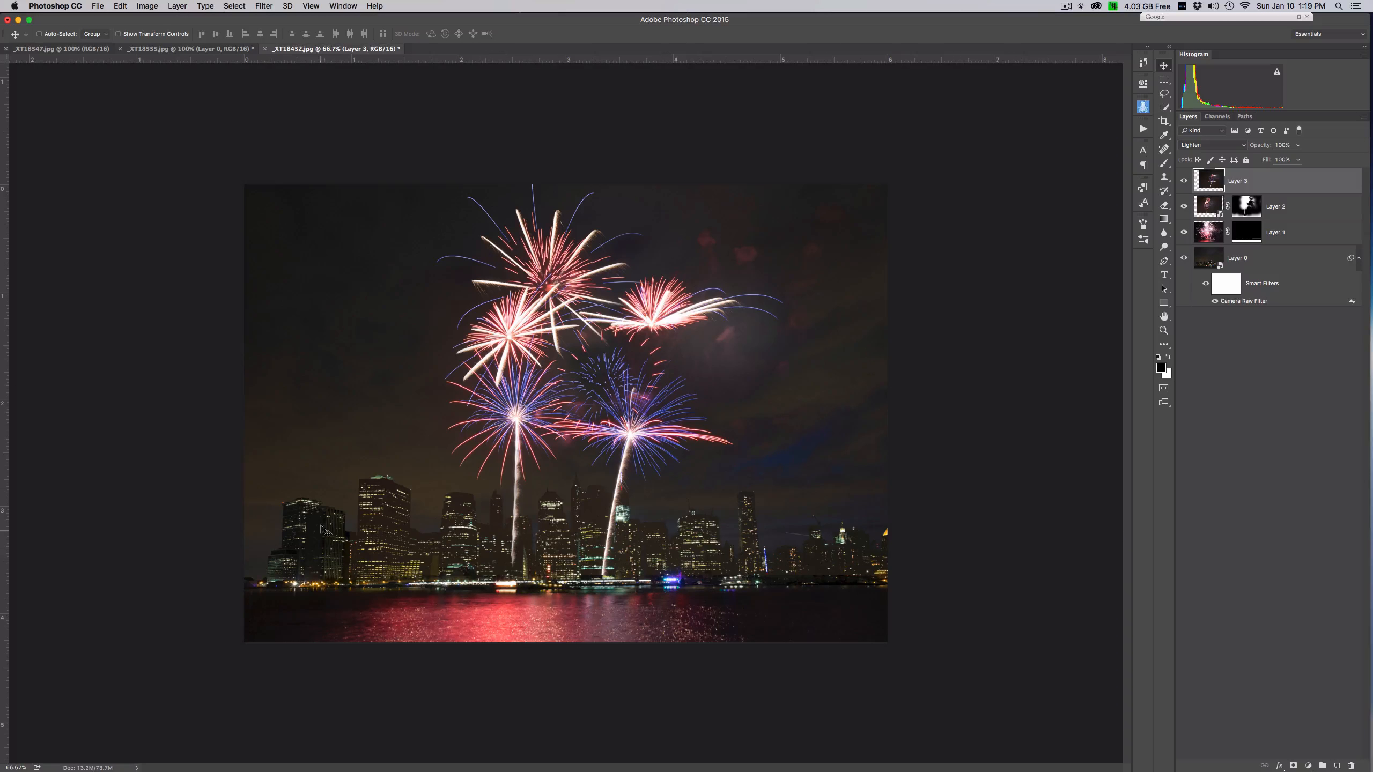
# - Add a mask to Layer 3 and paint black over the sky and buildings around the fireworks with an enlarged brush
pyautogui.click(1293, 765)
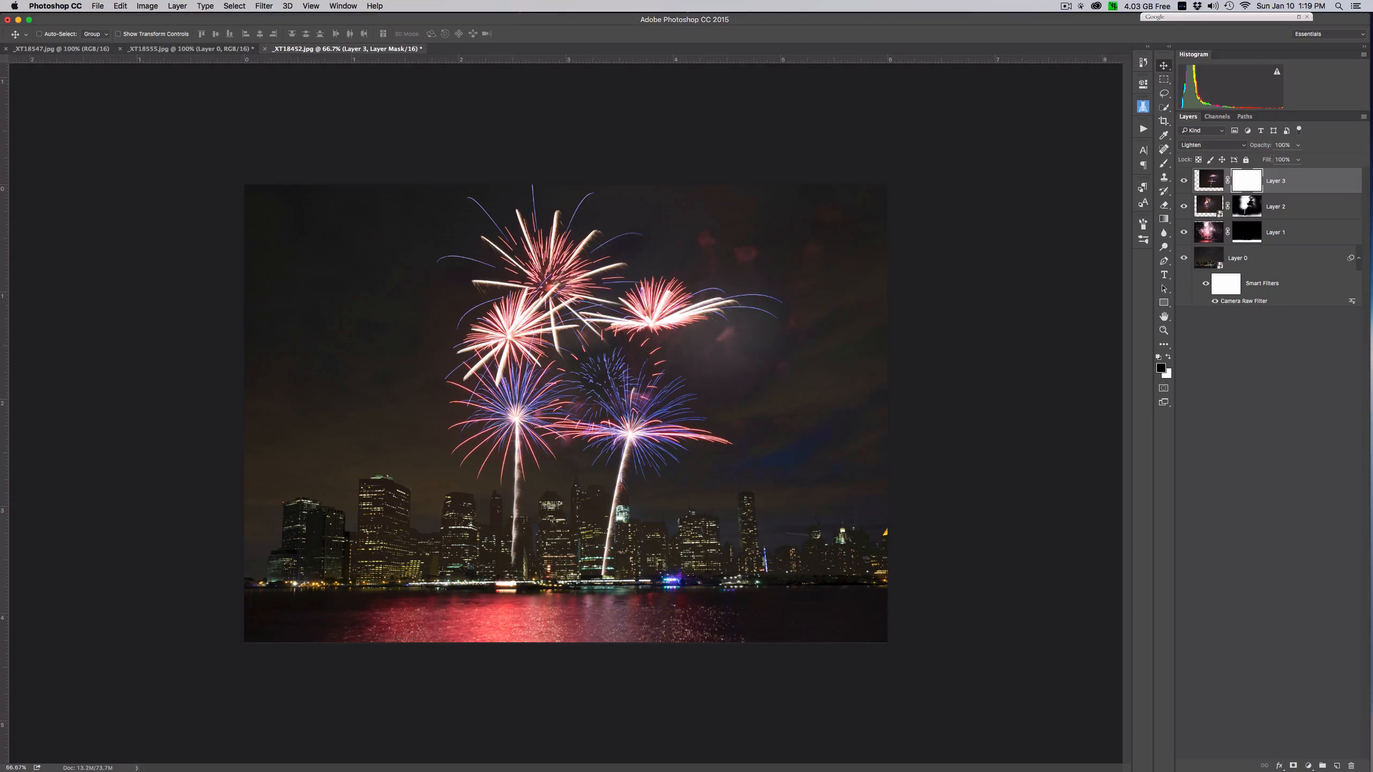
pyautogui.click(1164, 165)
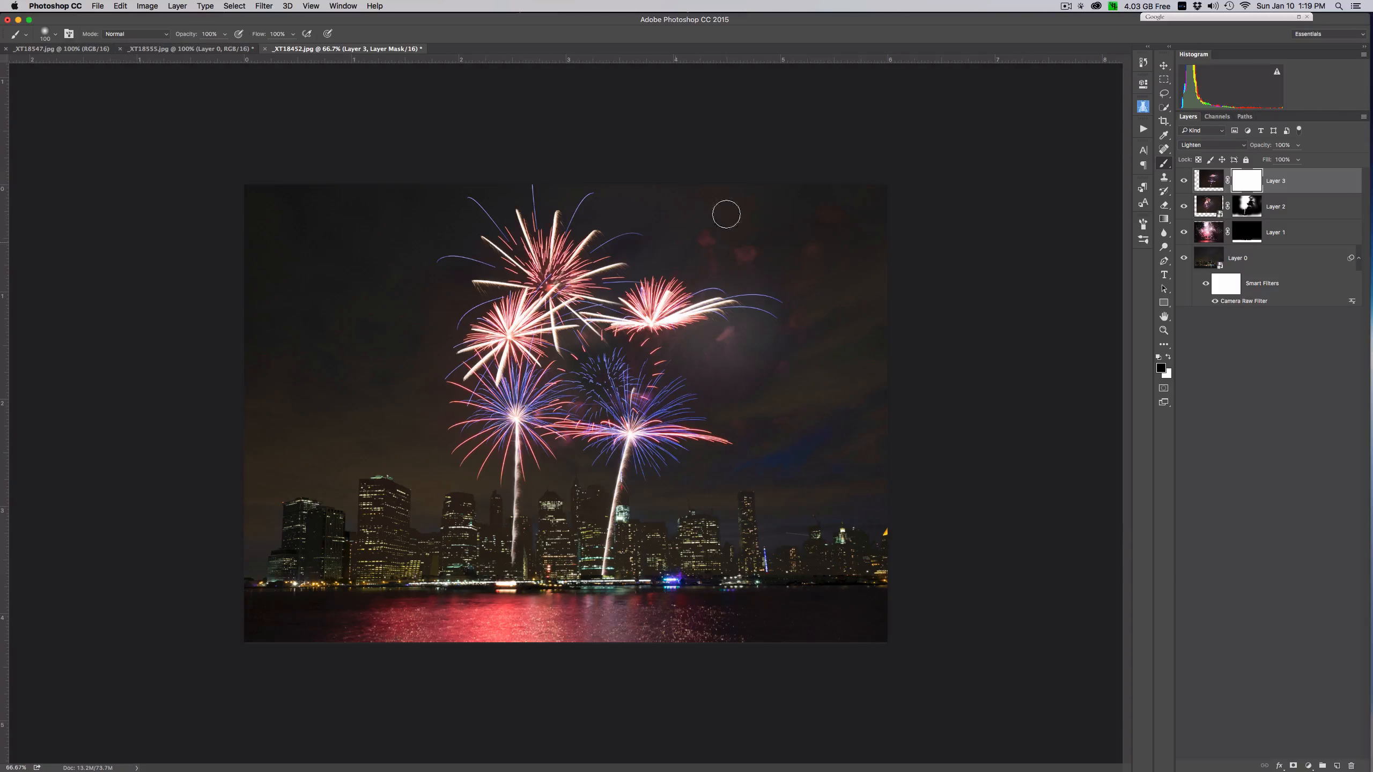
pyautogui.press(']')
pyautogui.press(']')
pyautogui.press(']')
pyautogui.press(']')
pyautogui.moveTo(724, 223)
pyautogui.mouseDown()
pyautogui.moveTo(859, 253)
pyautogui.moveTo(873, 334)
pyautogui.moveTo(794, 405)
pyautogui.moveTo(763, 372)
pyautogui.moveTo(720, 365)
pyautogui.moveTo(827, 331)
pyautogui.mouseUp()
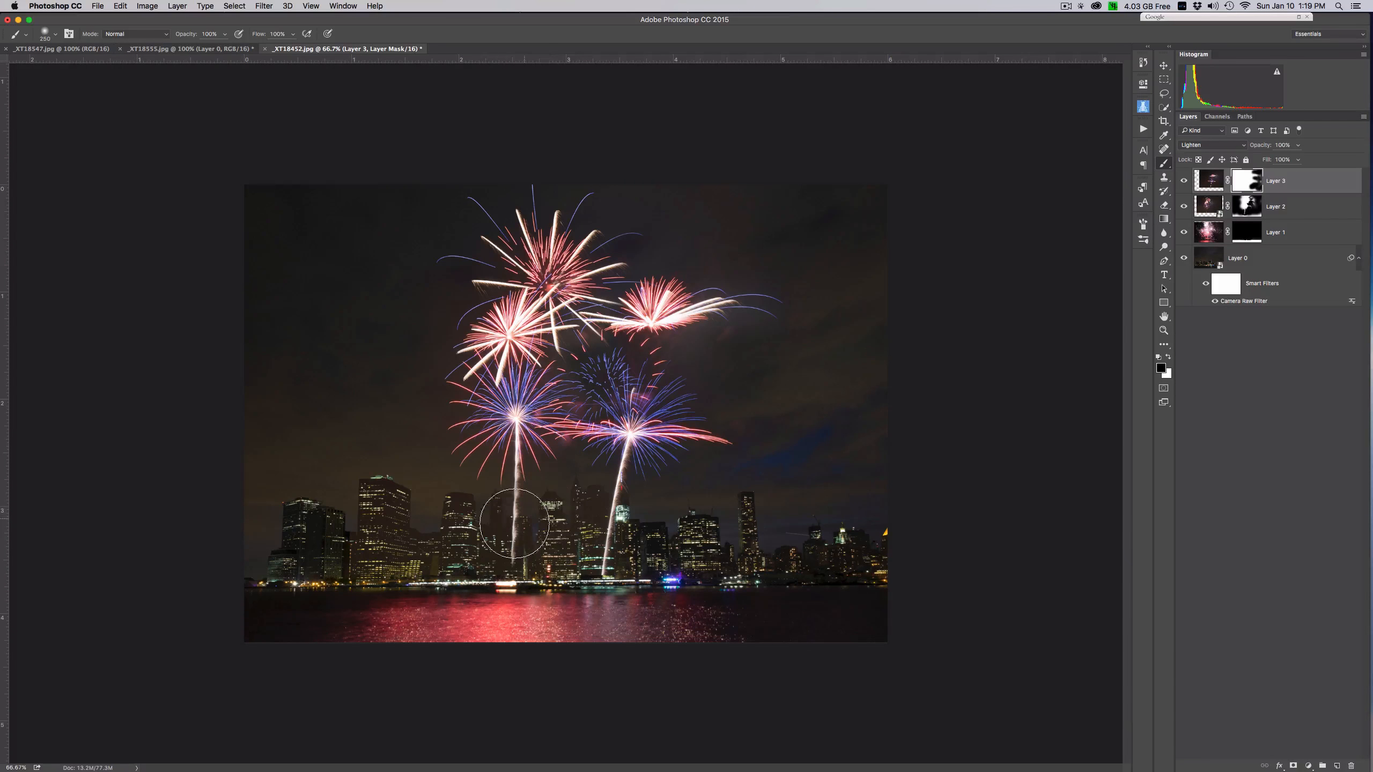
pyautogui.moveTo(517, 520); pyautogui.dragTo(552, 485)
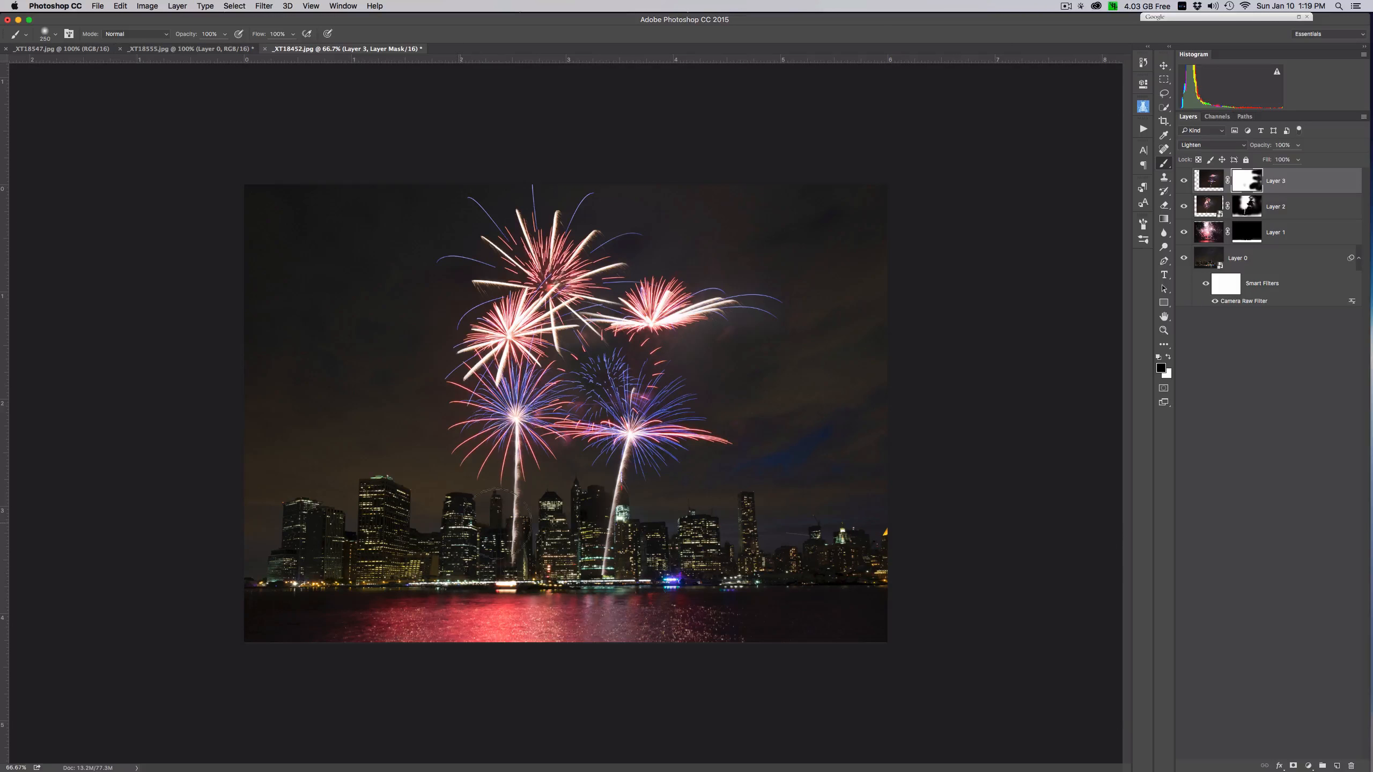
pyautogui.moveTo(549, 513); pyautogui.dragTo(621, 503)
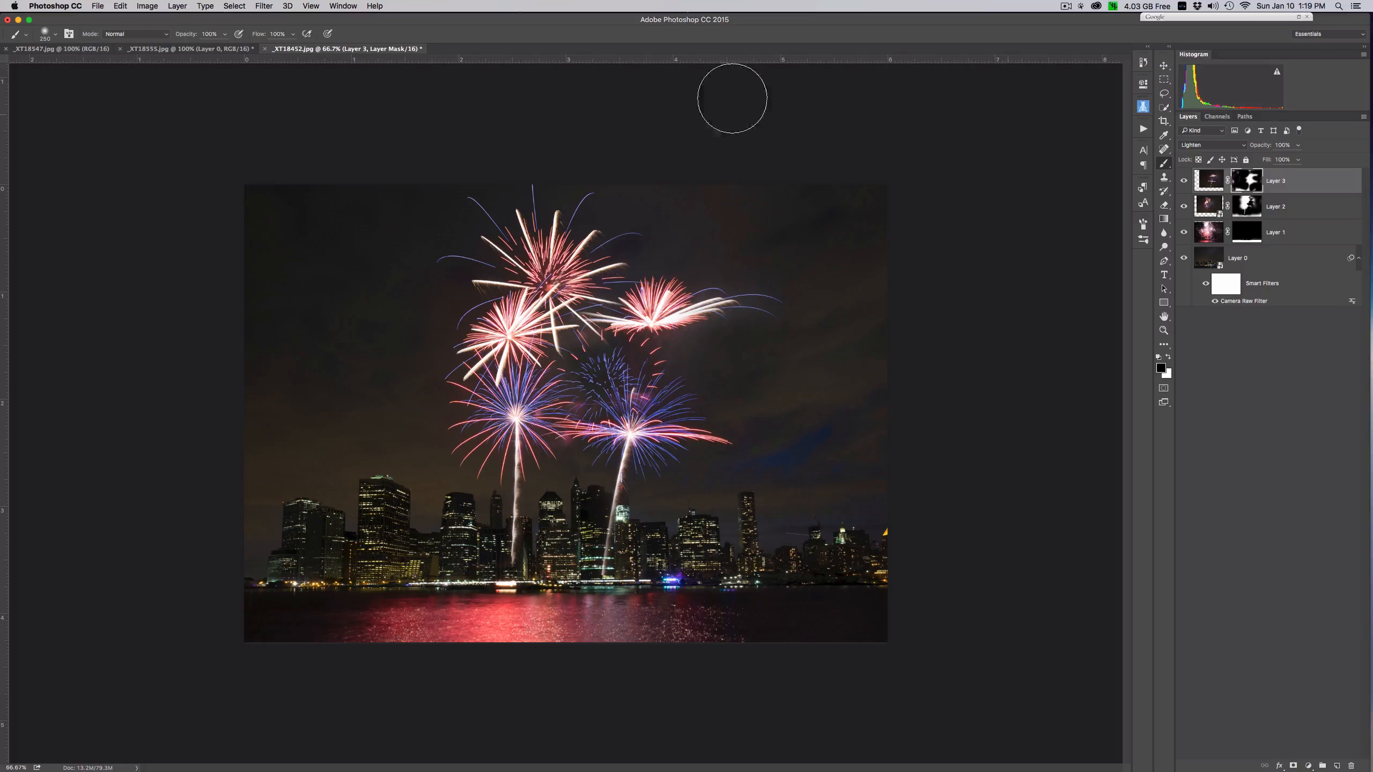
# - Close _XT18555.jpg without saving its changes and switch to _XT18547.jpg
pyautogui.click(183, 50)
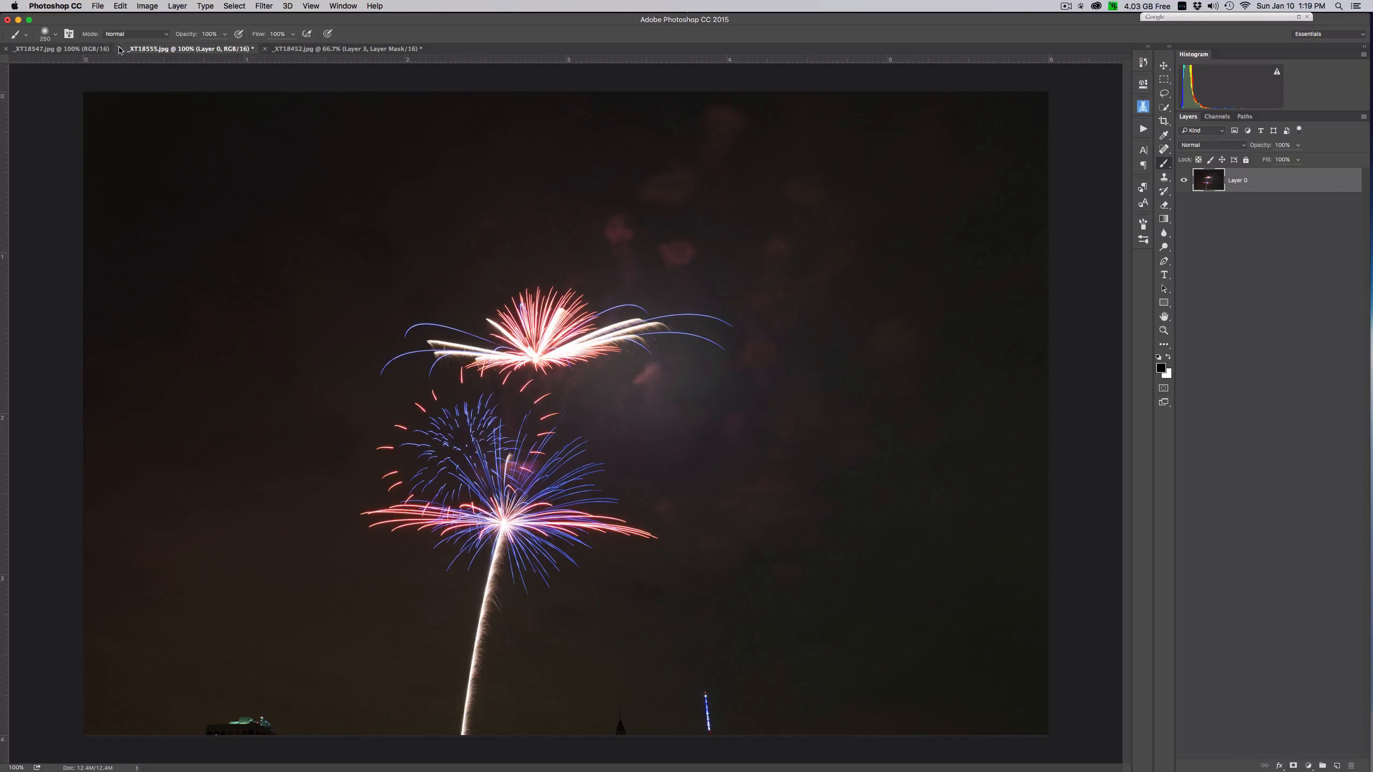
pyautogui.click(120, 50)
pyautogui.click(659, 251)
pyautogui.click(59, 49)
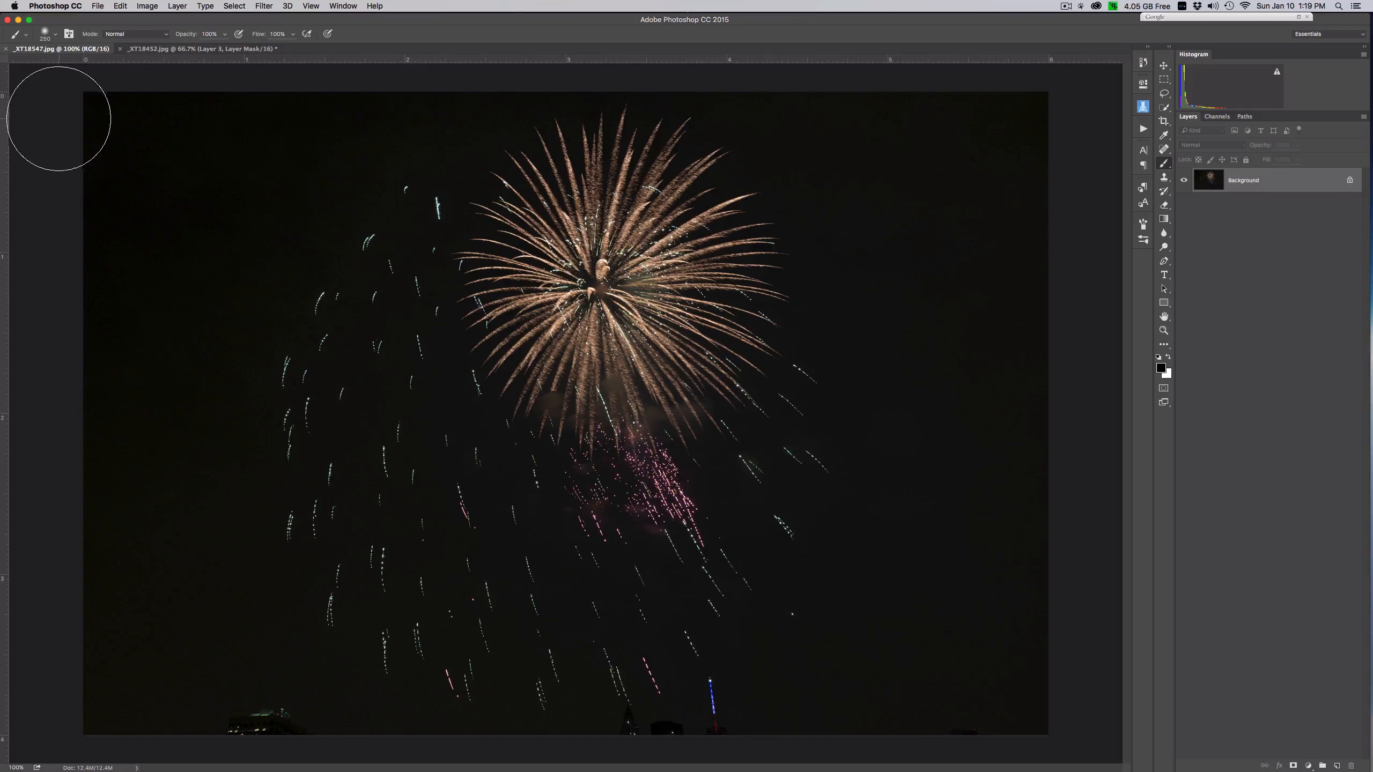
# - Unlock the Background layer of _XT18547.jpg and move it into _XT18452.jpg, with its burst in the upper-left sky and lower edge along the shoreline
pyautogui.click(1350, 182)
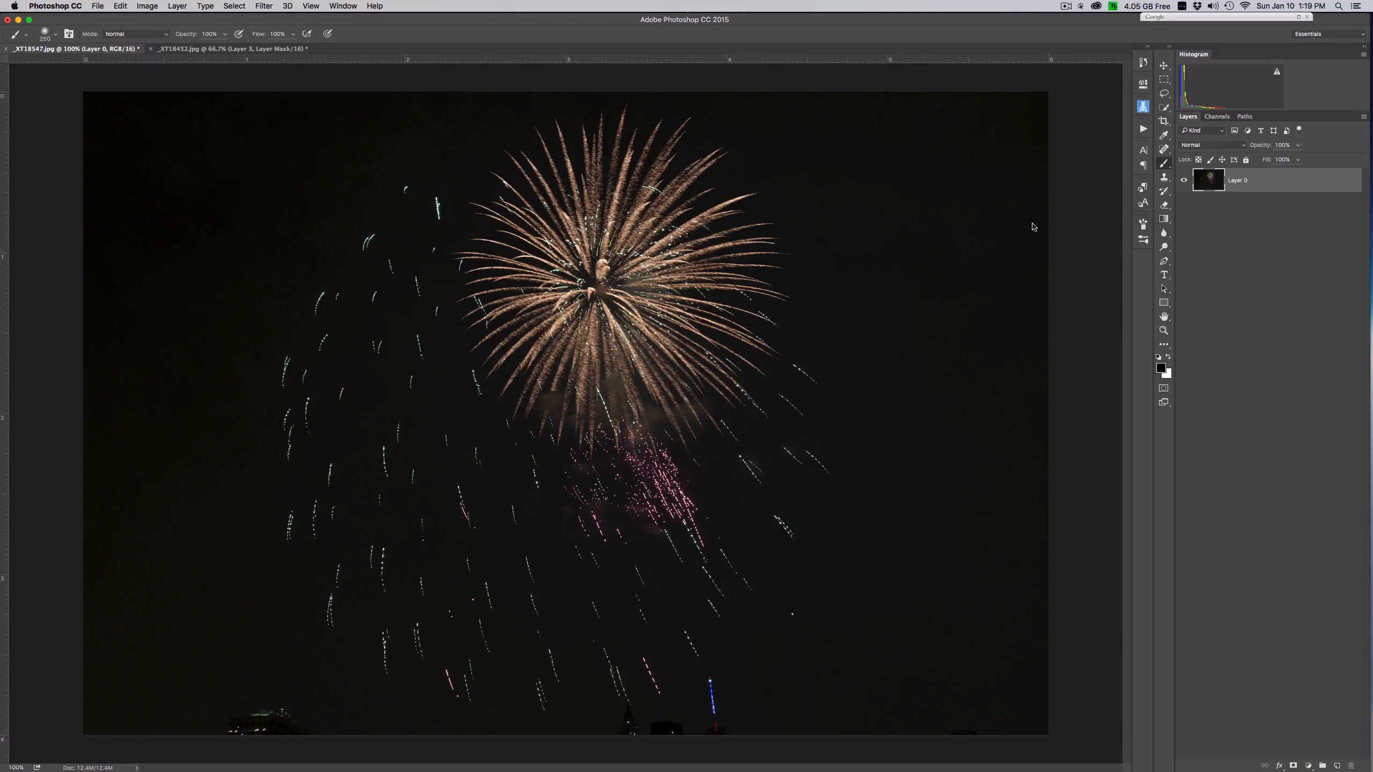
pyautogui.press('v')
pyautogui.moveTo(503, 294); pyautogui.dragTo(280, 67)
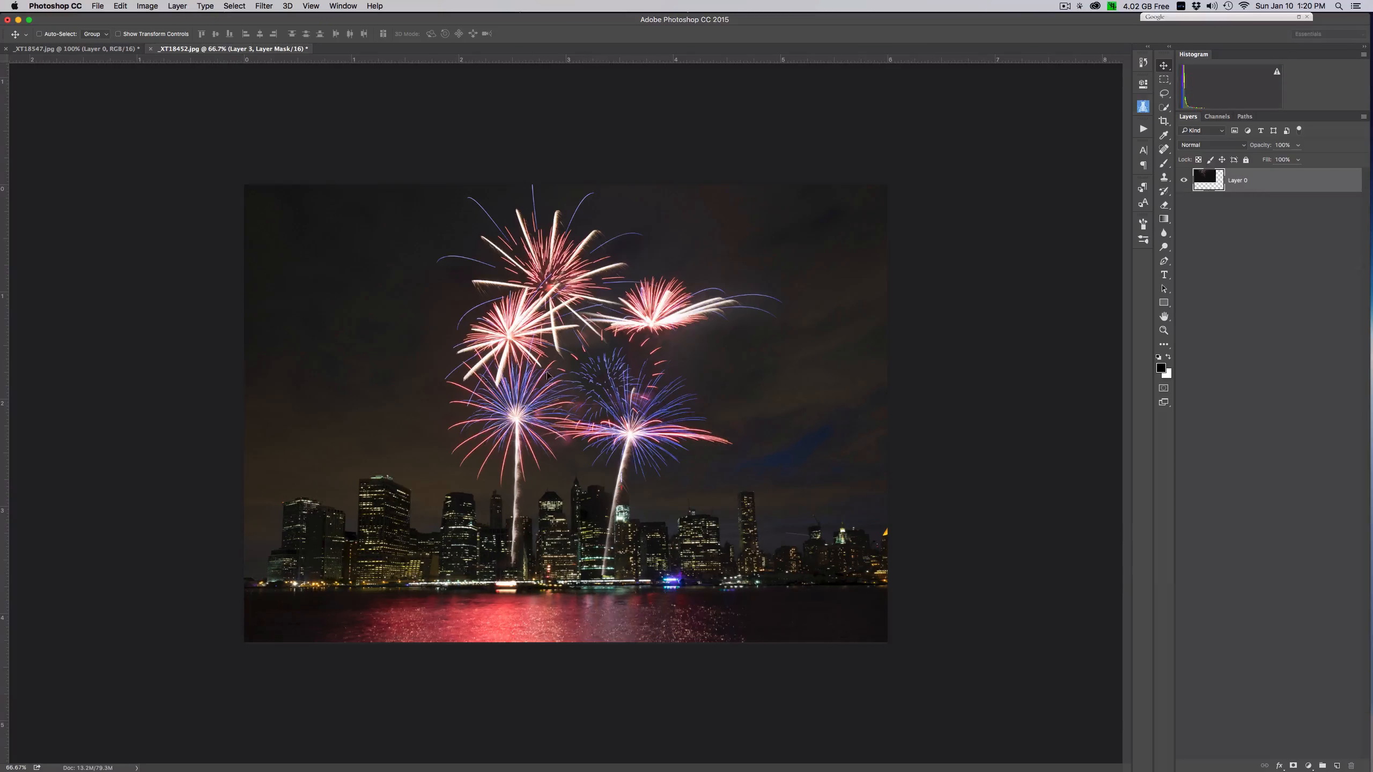
pyautogui.moveTo(547, 375); pyautogui.dragTo(549, 300)
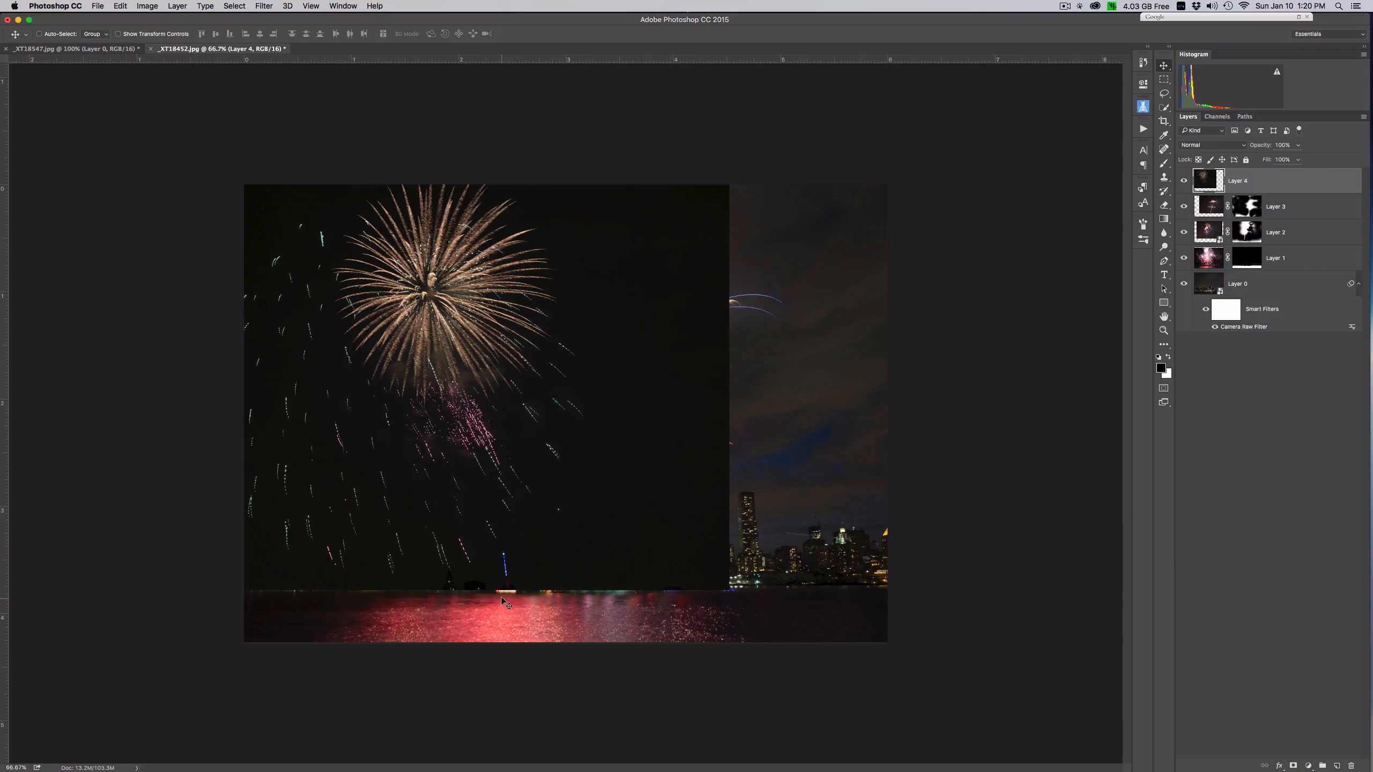
# - Set Layer 4 to Lighten and mask out its dark building silhouettes along the skyline with black paint
pyautogui.click(1220, 146)
pyautogui.click(1204, 213)
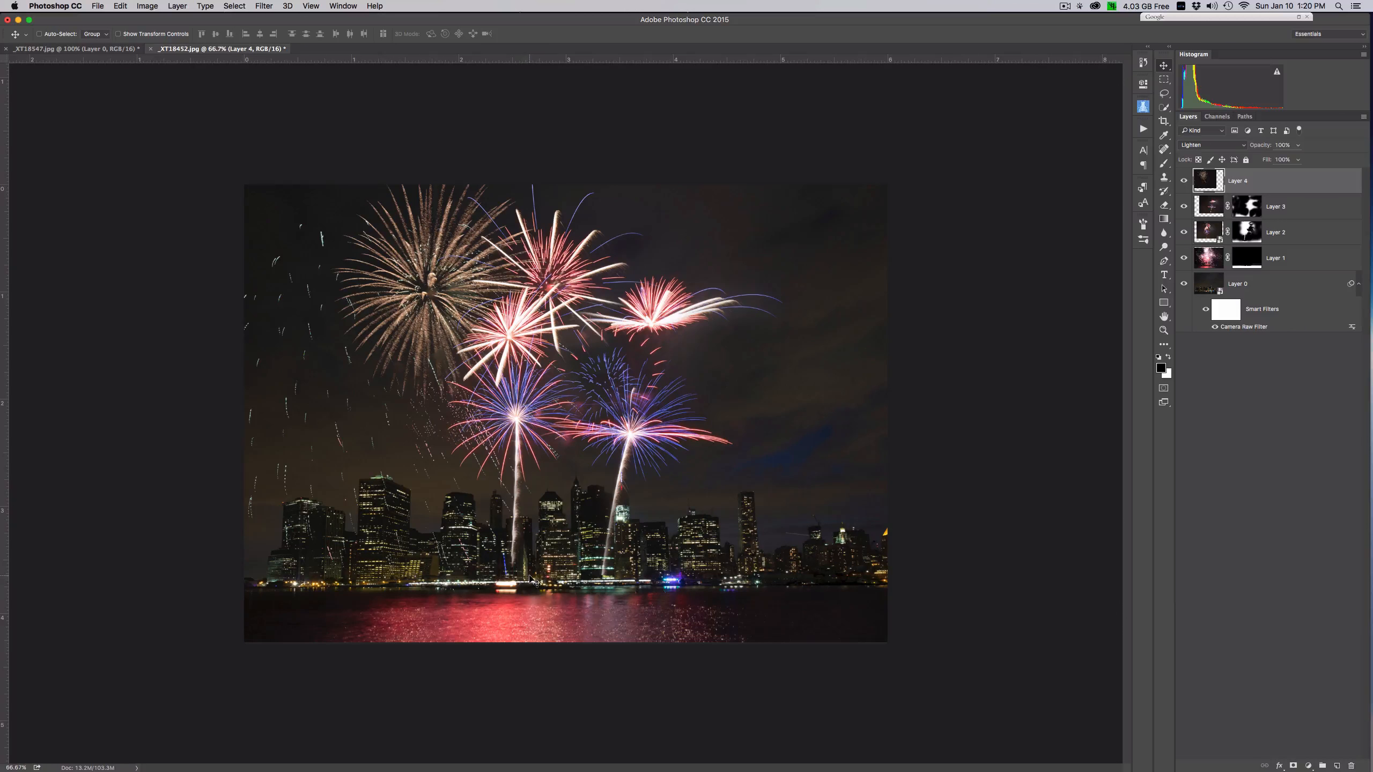
pyautogui.click(1293, 757)
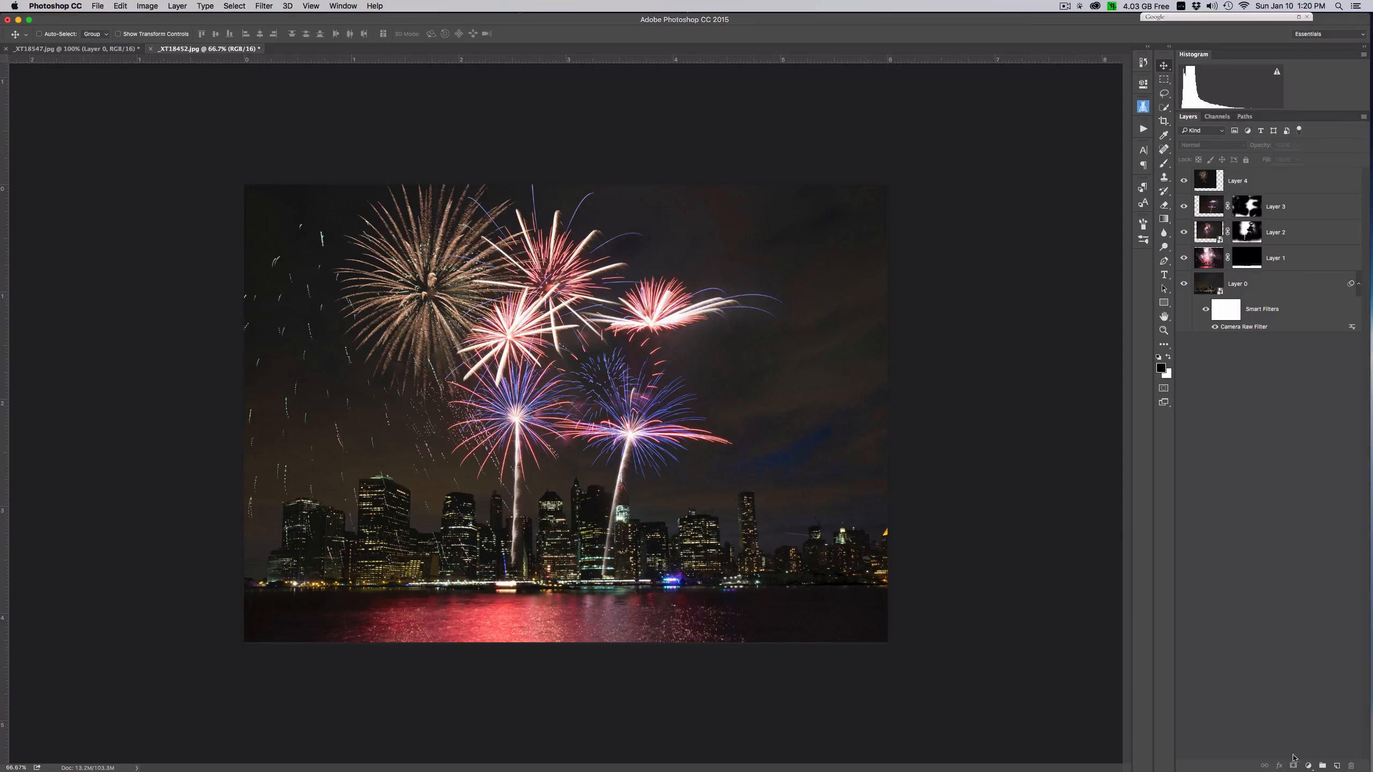
pyautogui.click(1285, 190)
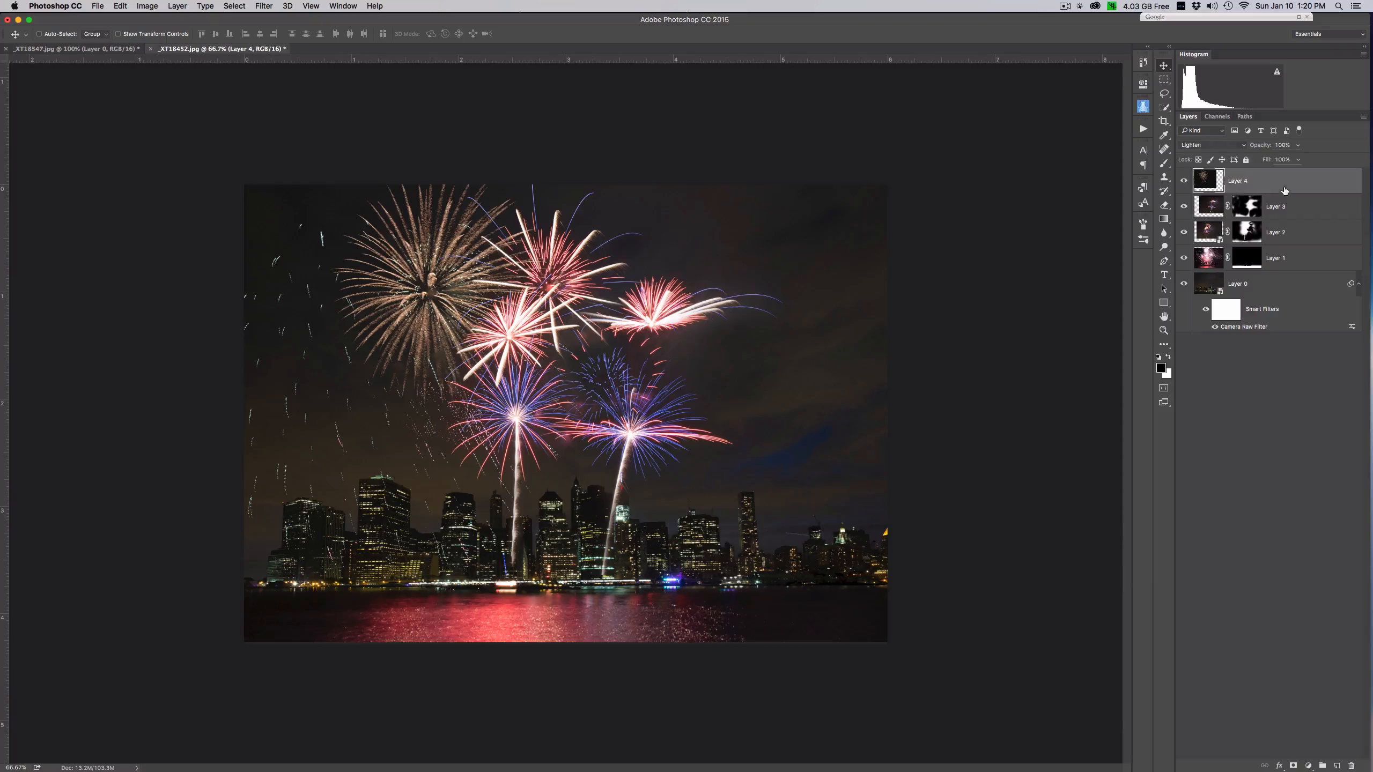
pyautogui.click(1292, 766)
pyautogui.click(1163, 163)
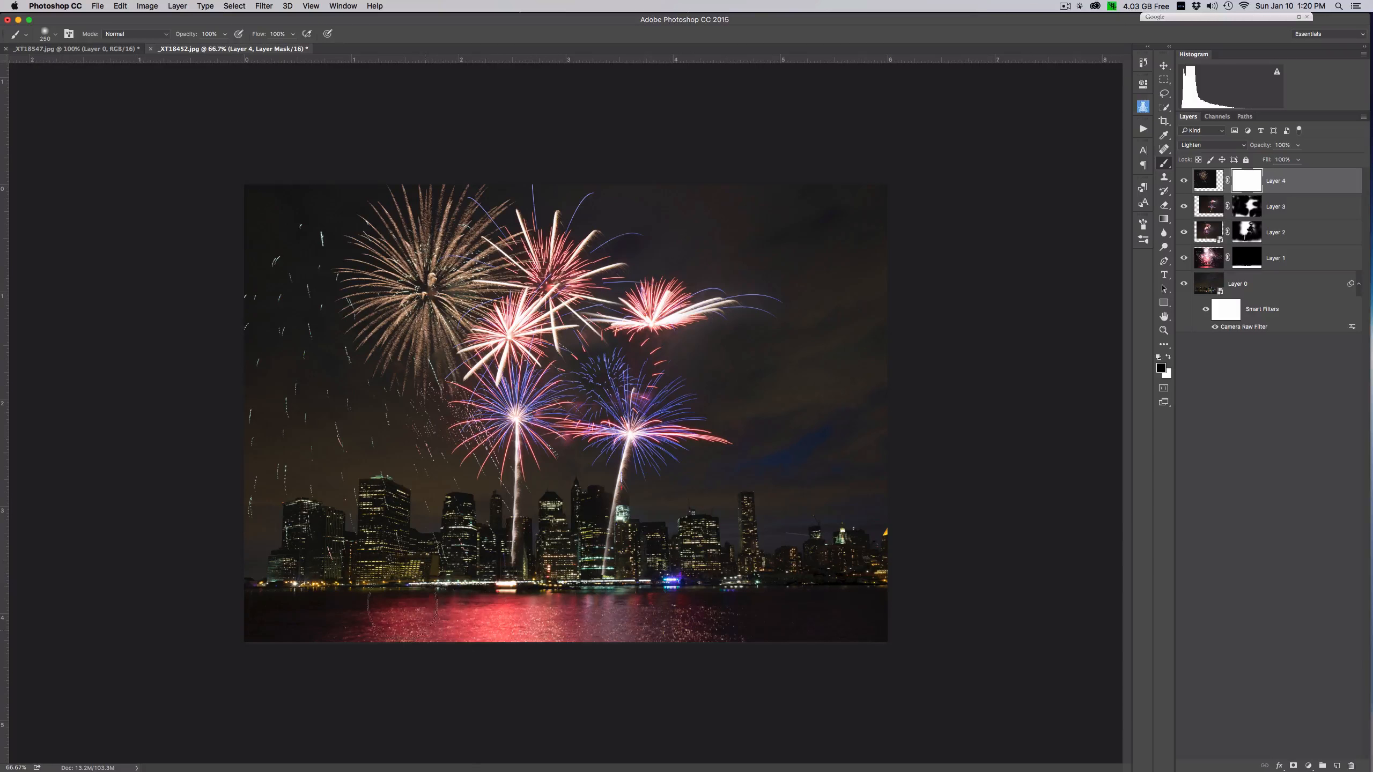
pyautogui.click(453, 576)
# - Shift Layer 3's fireworks right with Free Transform so they stand clear of the tower with the lit spire
pyautogui.click(1282, 207)
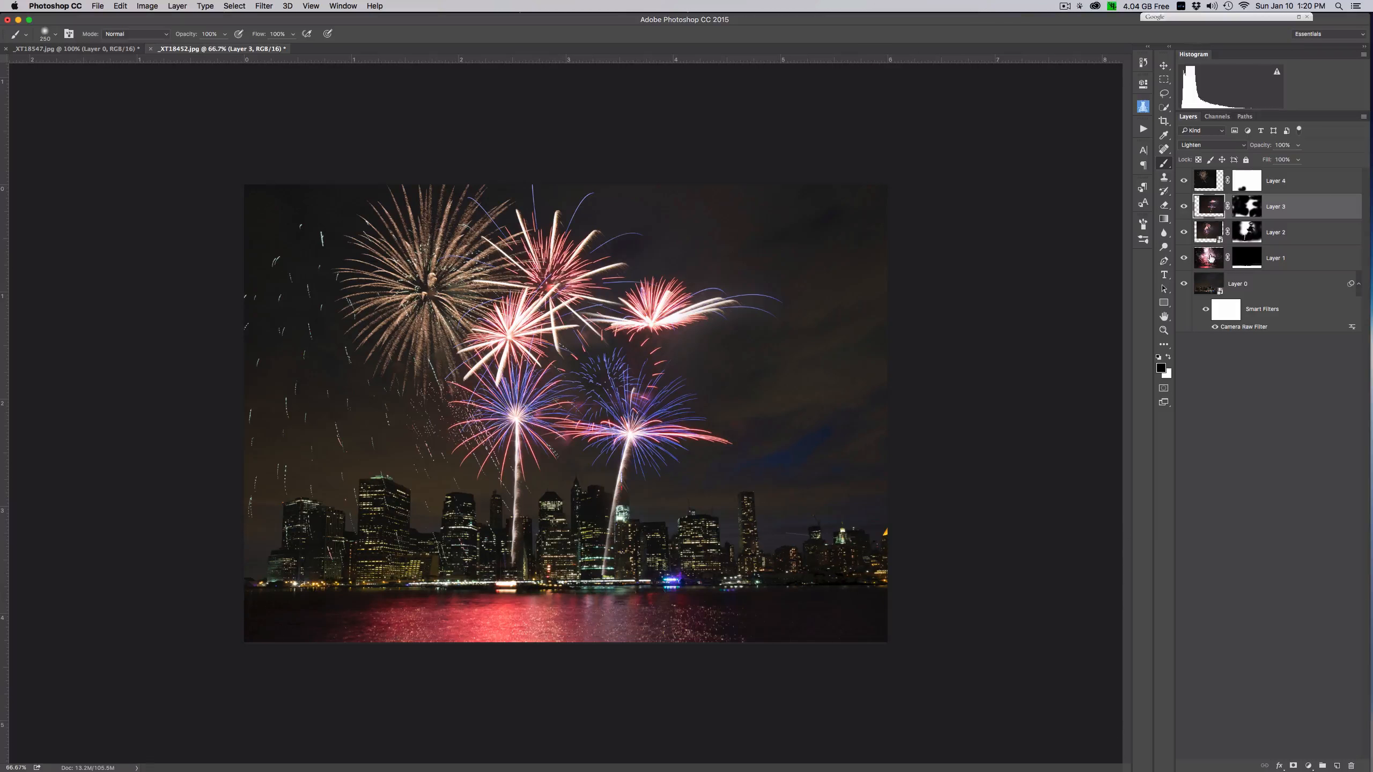
pyautogui.press('super+t')
pyautogui.moveTo(750, 406); pyautogui.dragTo(778, 413)
pyautogui.press('Return')
pyautogui.press('b')
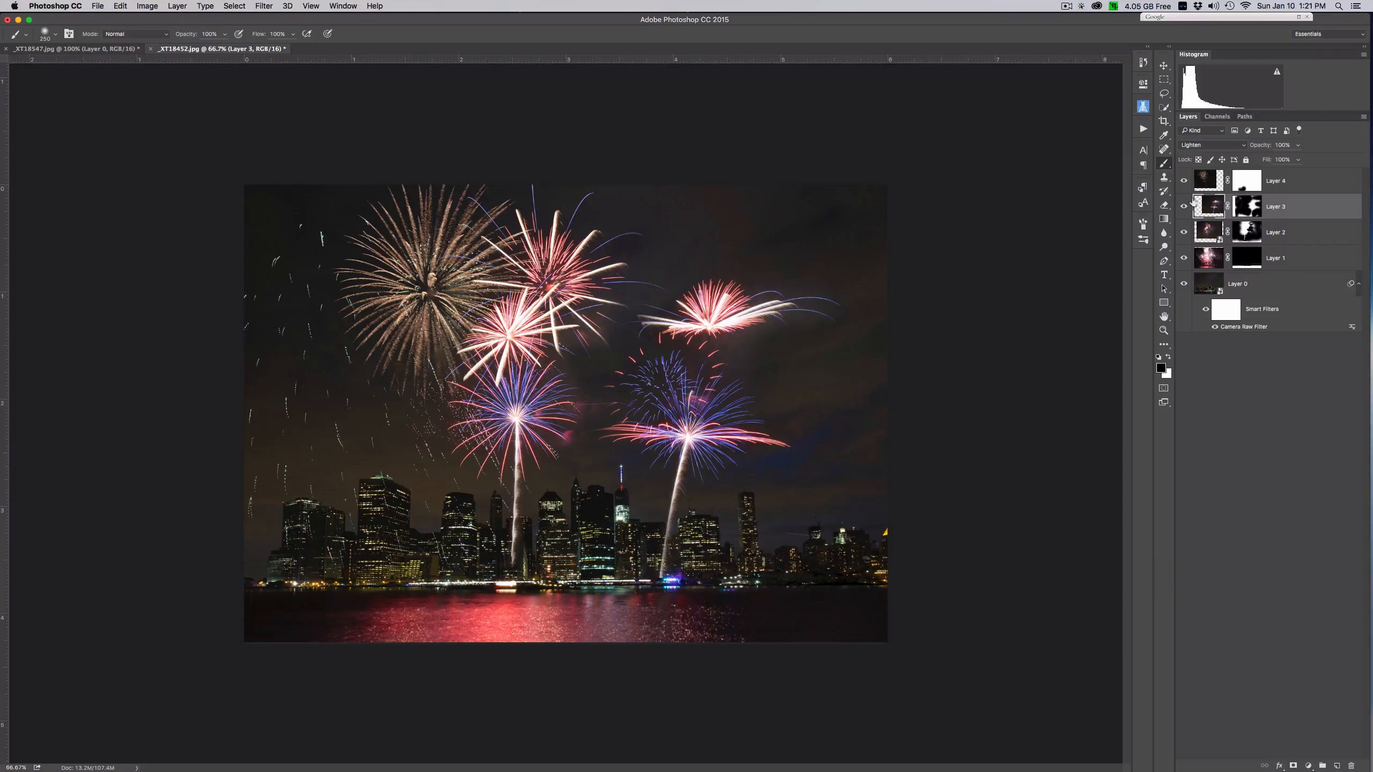
# - Shift Layer 2's fireworks slightly right with Free Transform, between the golden burst and Layer 3's fireworks
pyautogui.click(1318, 241)
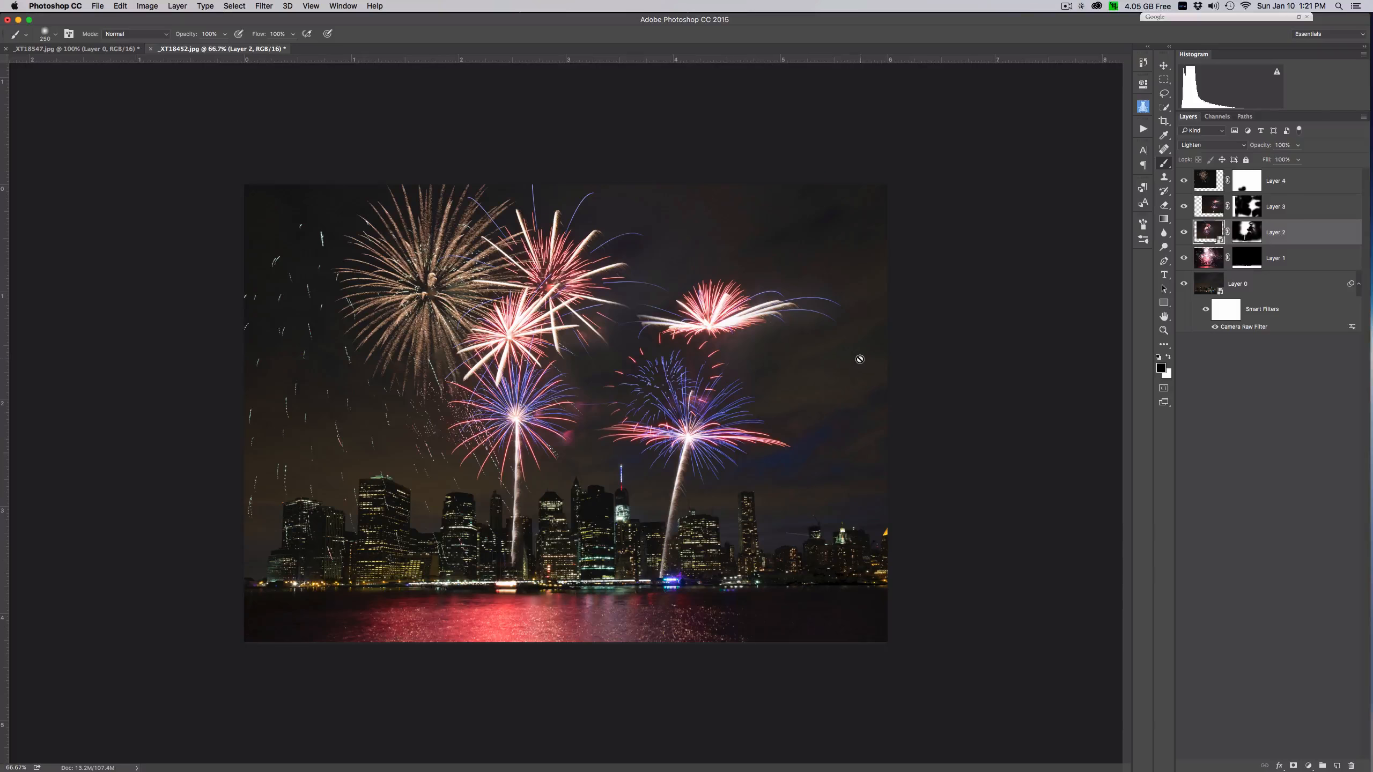
pyautogui.press('super+t')
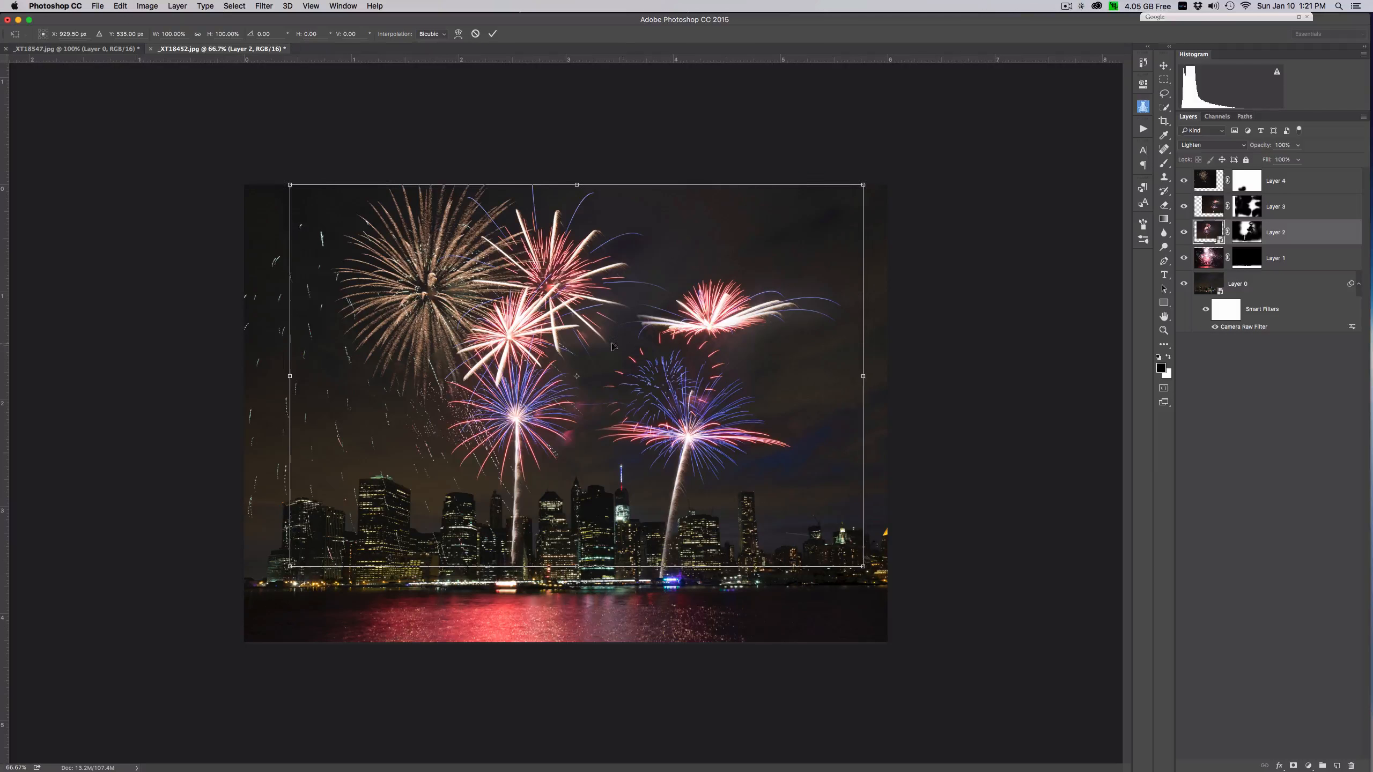
pyautogui.moveTo(612, 346); pyautogui.dragTo(637, 345)
pyautogui.press('Return')
pyautogui.press('b')
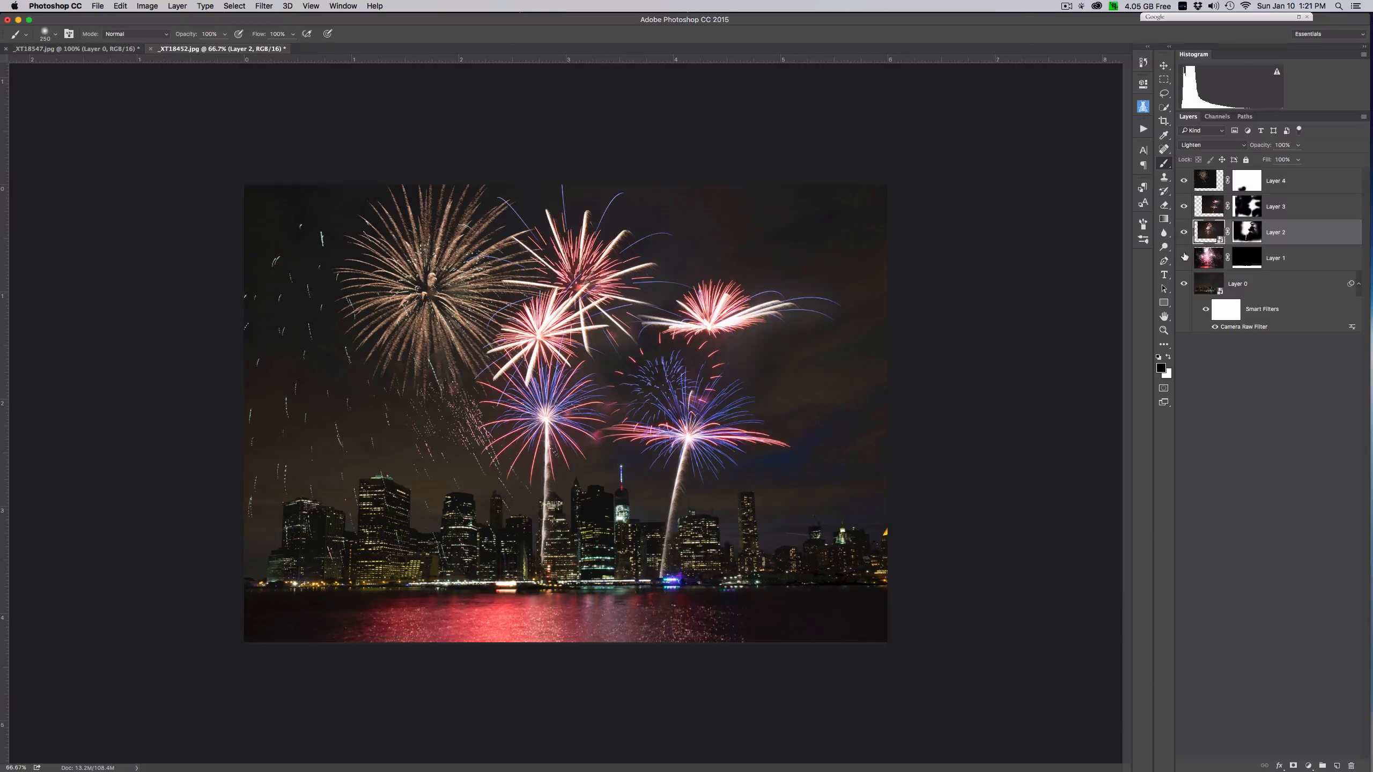
# - Hide Layers 1 to 4 and show them again from the reflection upward to review the composite's build-up
pyautogui.moveTo(1179, 183); pyautogui.dragTo(1178, 185)
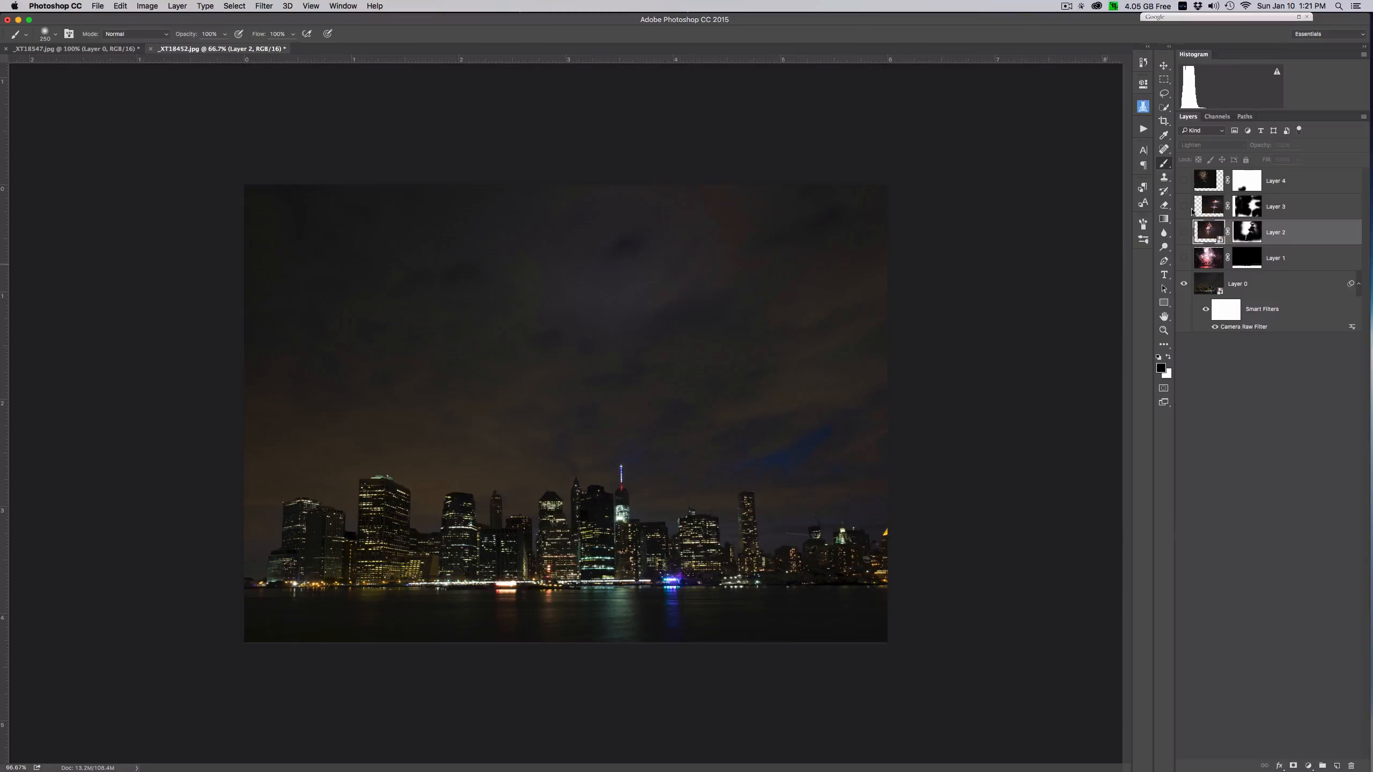
pyautogui.click(1184, 258)
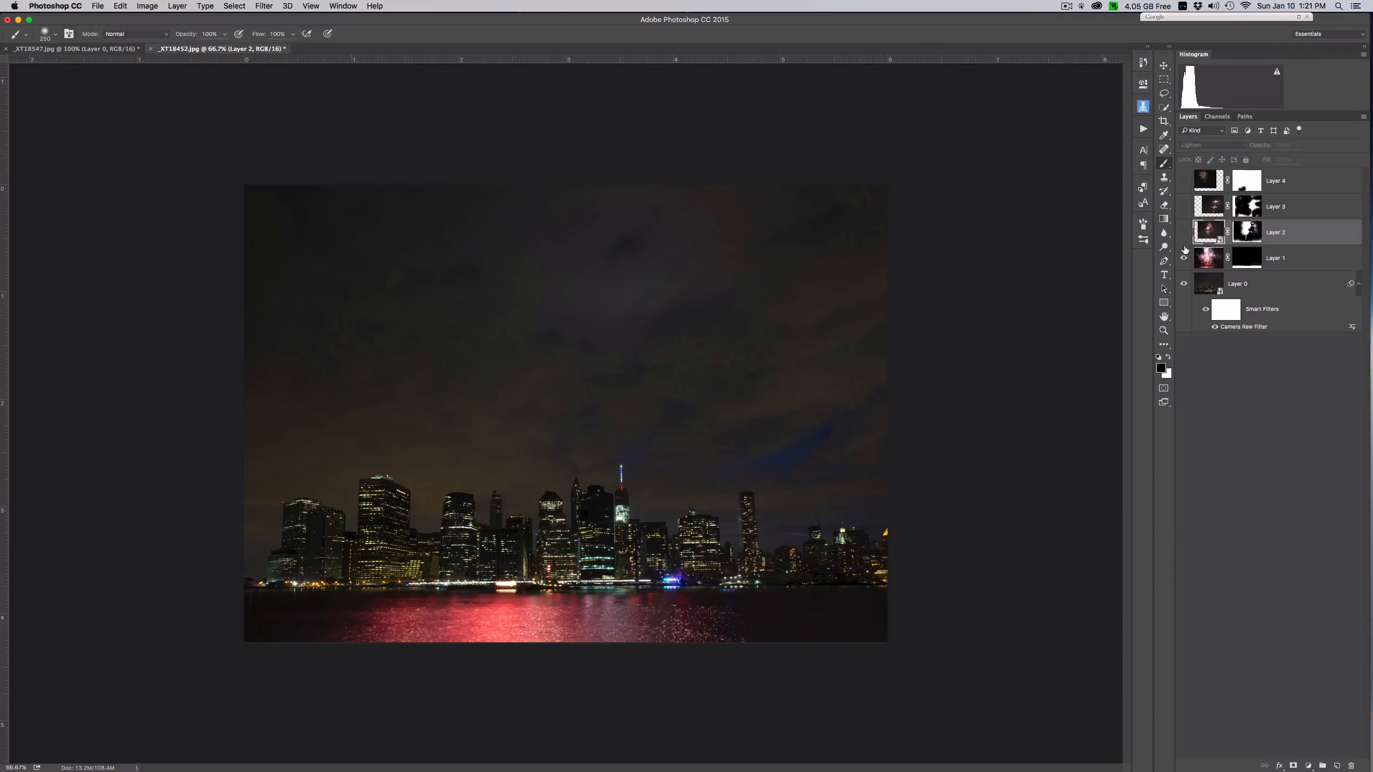
pyautogui.click(1184, 181)
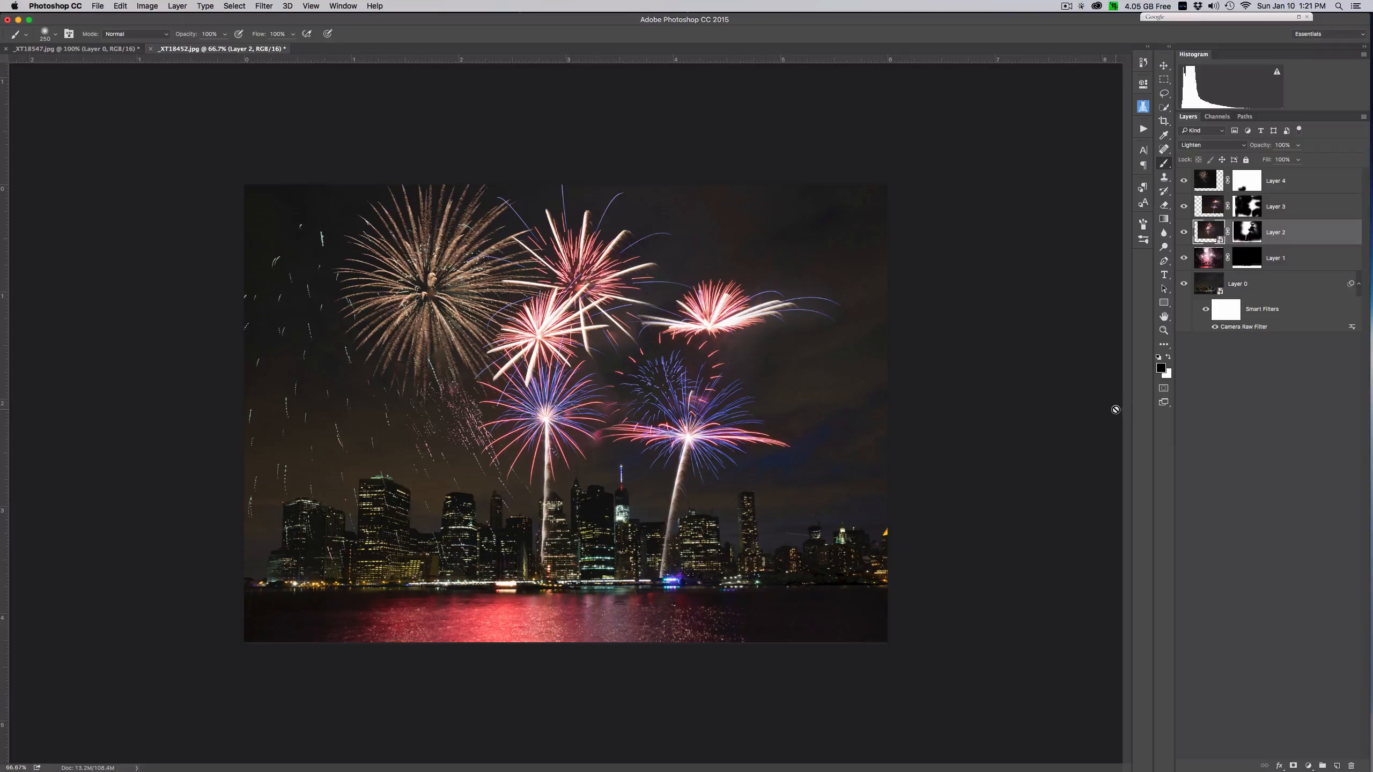